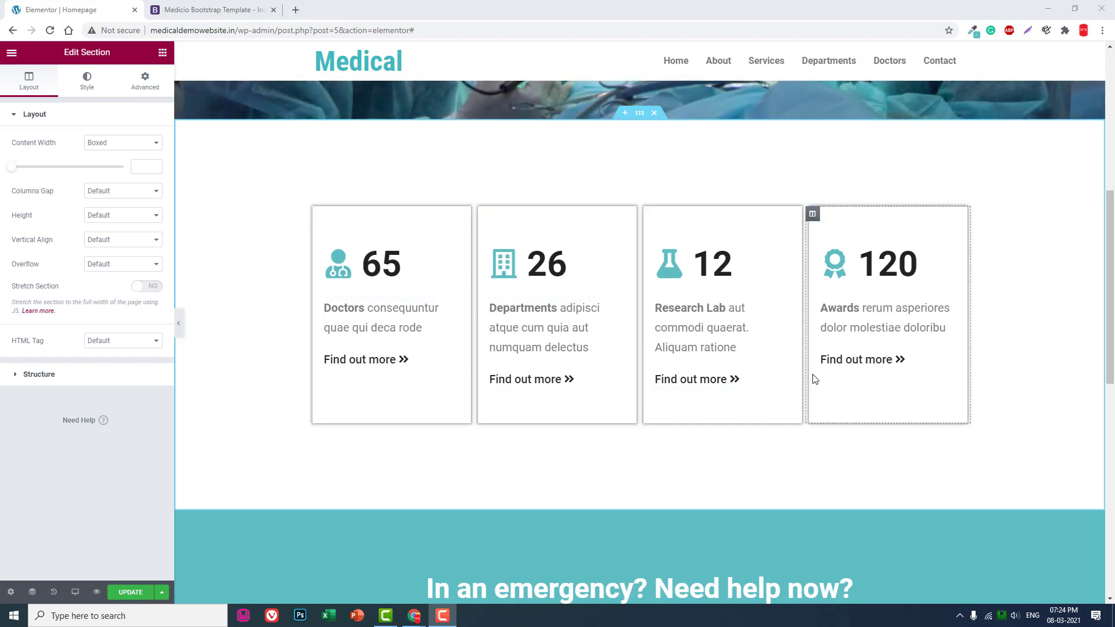
# Set the statistic cards section's Vertical Align to Space Evenly
pyautogui.click(642, 115)
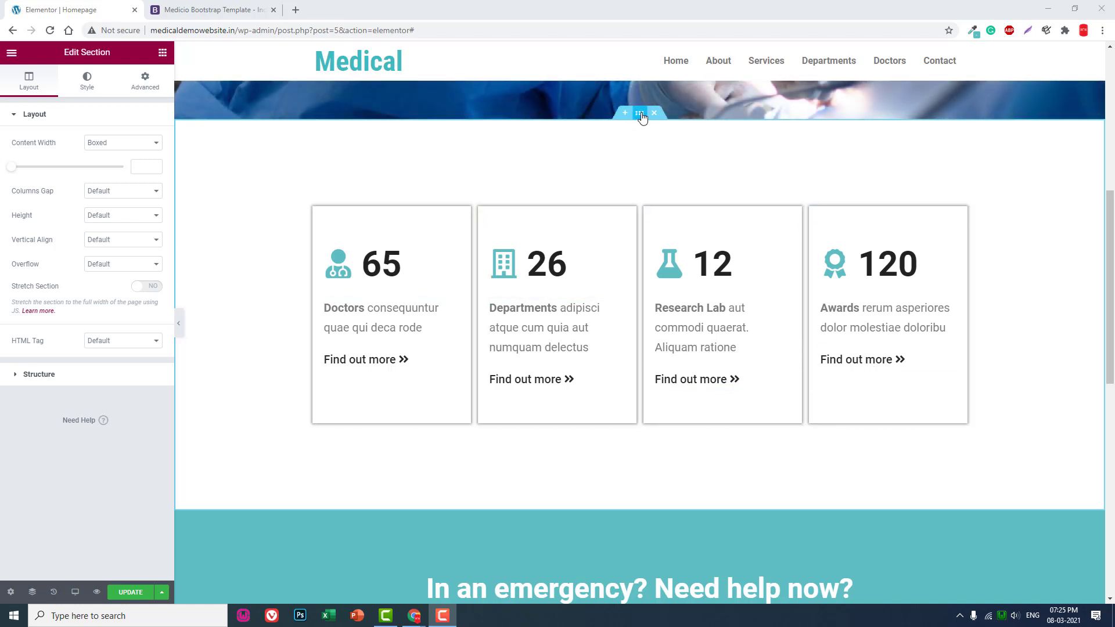
pyautogui.click(119, 240)
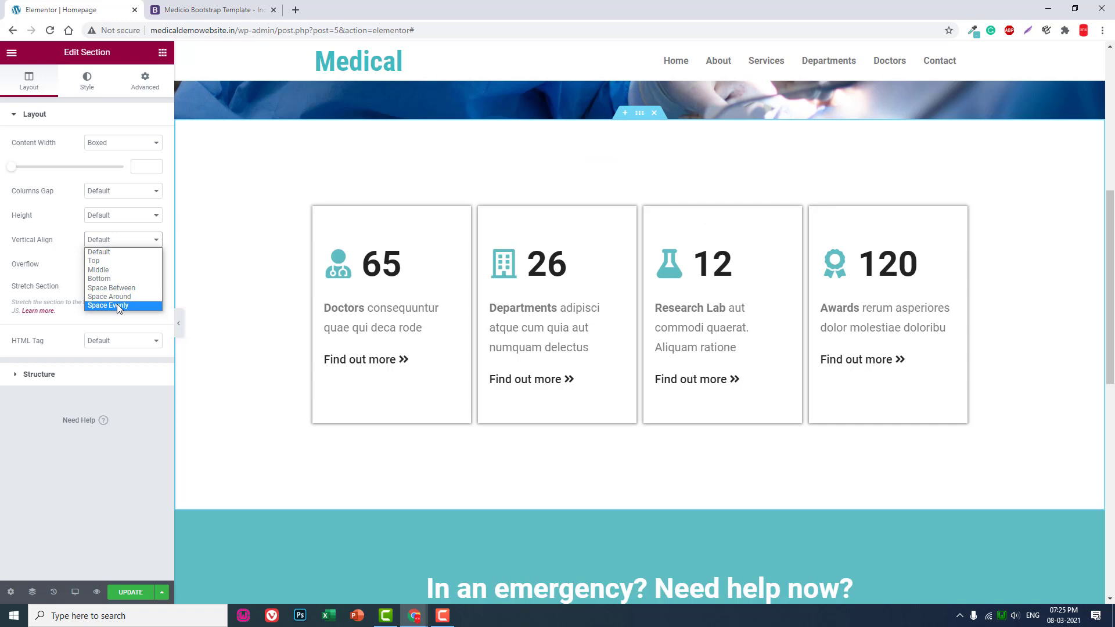
pyautogui.click(117, 305)
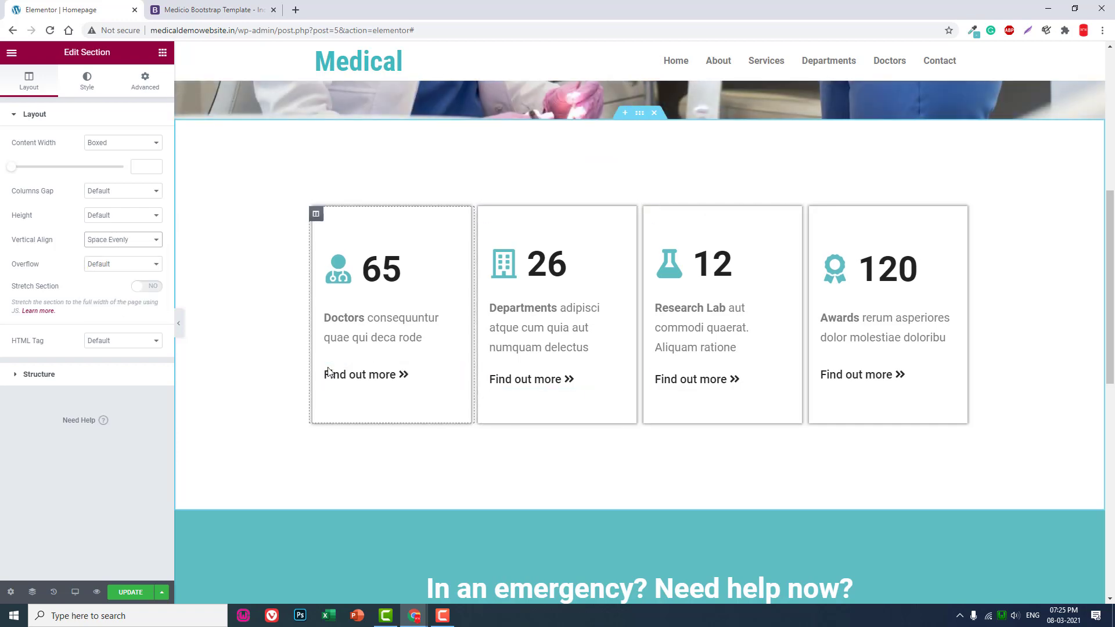
pyautogui.scroll(-3, 896, 385)
pyautogui.scroll(-3, 896, 381)
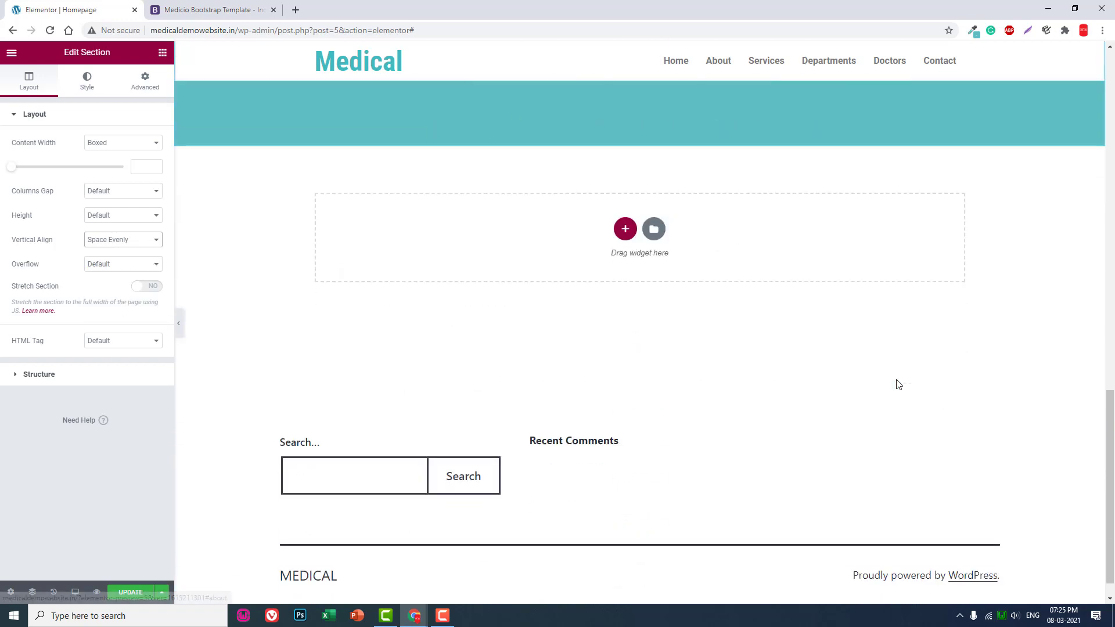
pyautogui.scroll(1, 615, 302)
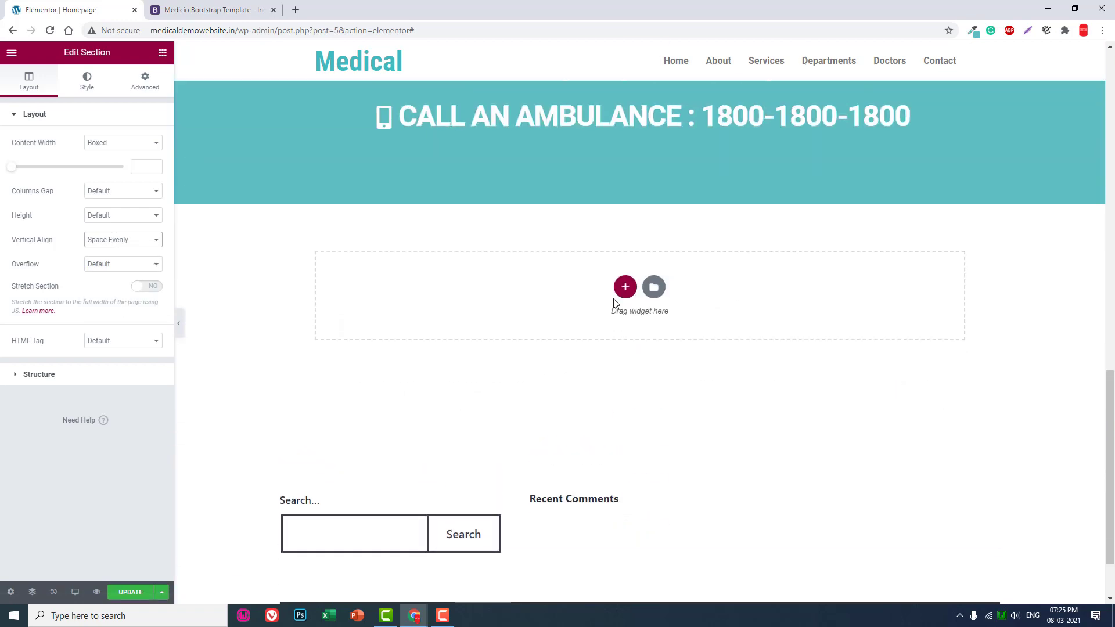
# Look over the reference template's About Us page
pyautogui.click(213, 10)
pyautogui.click(479, 168)
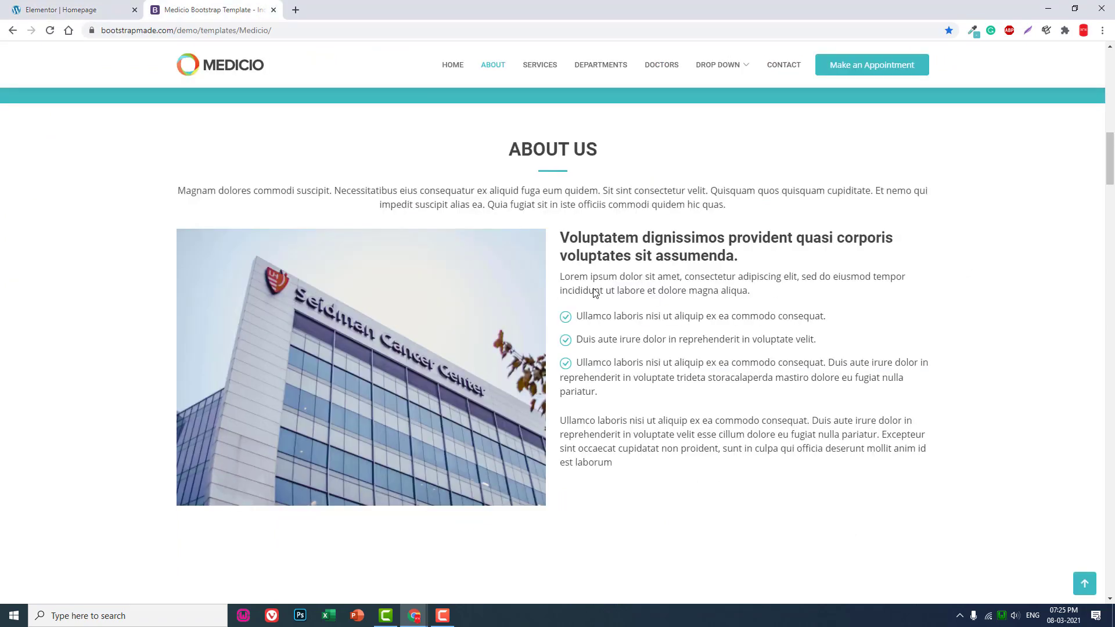
pyautogui.click(77, 9)
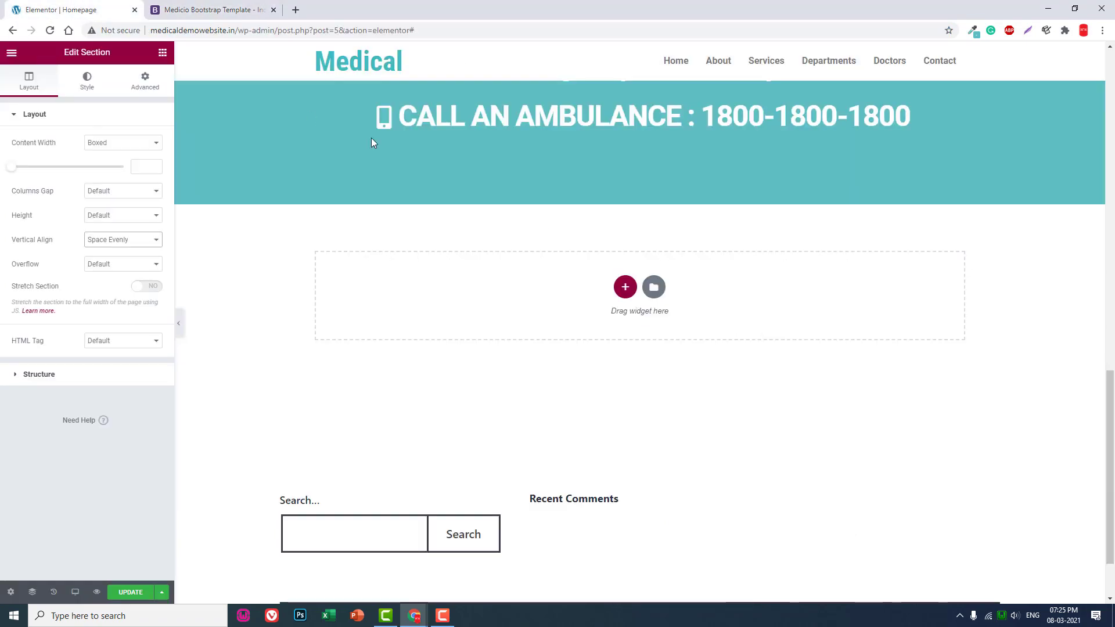
# Add a one-column section below the banner with 150 px top and bottom padding
pyautogui.click(626, 289)
pyautogui.click(482, 325)
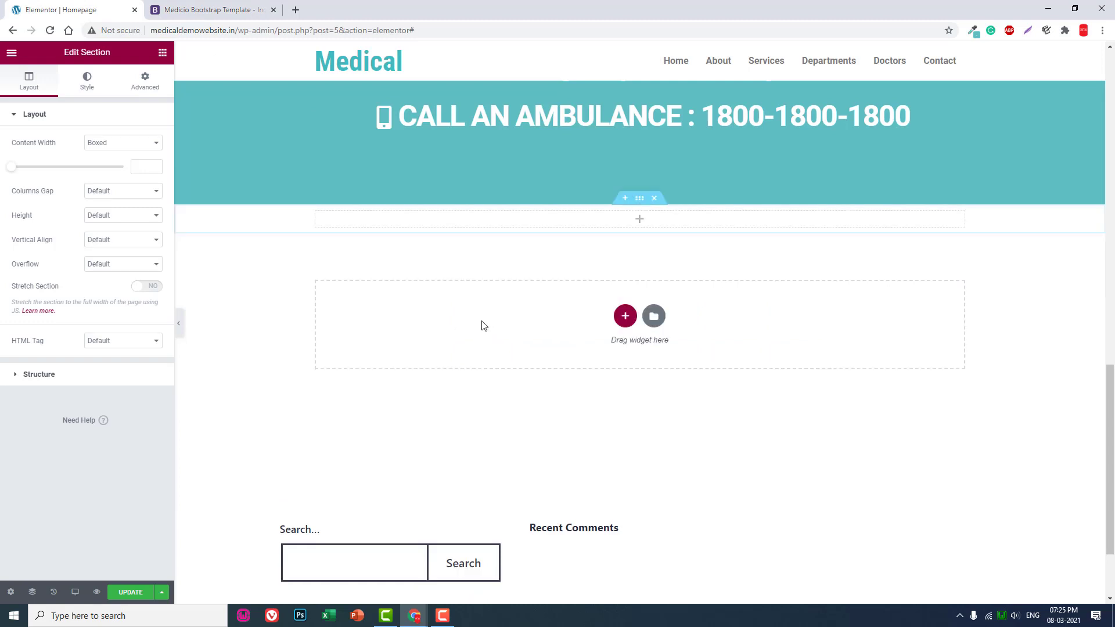
pyautogui.click(146, 81)
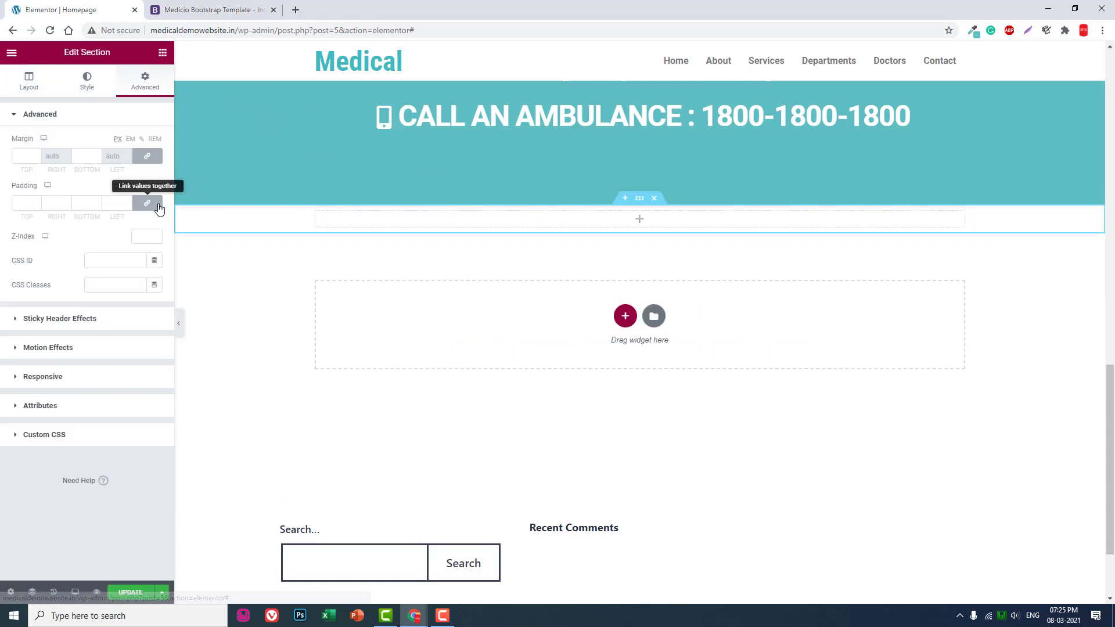
pyautogui.doubleClick(25, 202)
pyautogui.write('150')
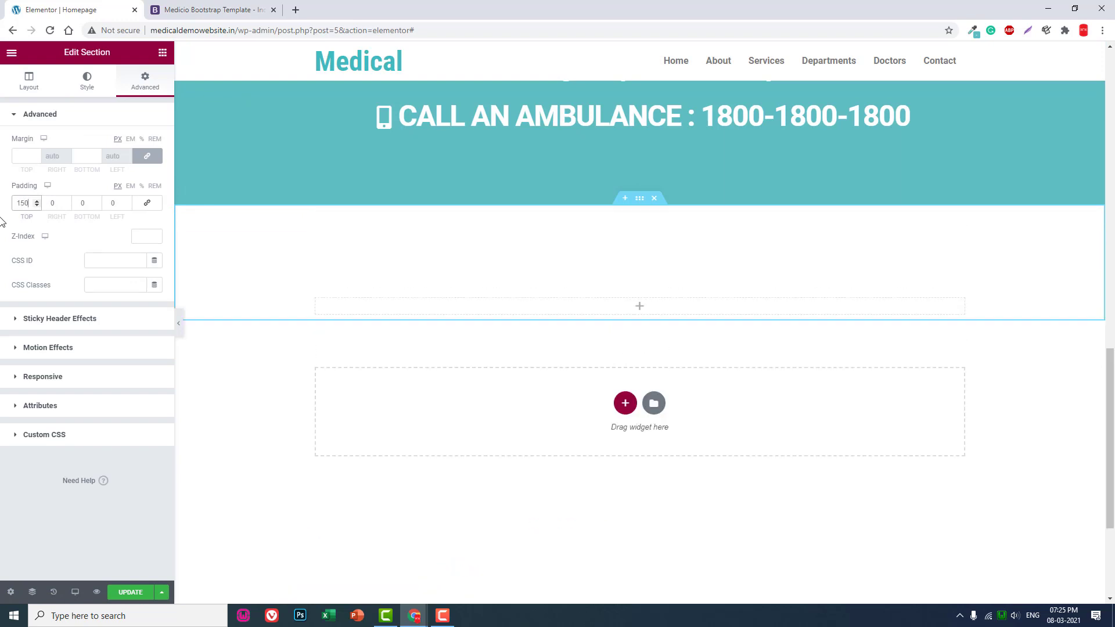
pyautogui.press('Tab')
pyautogui.press('Tab')
pyautogui.write('150')
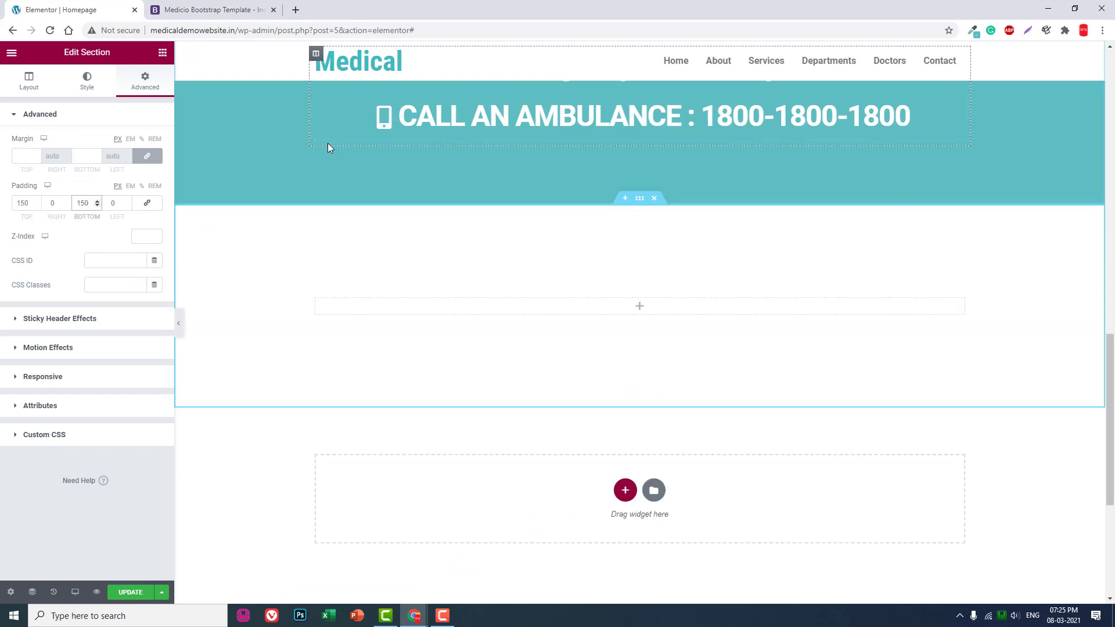
pyautogui.click(157, 54)
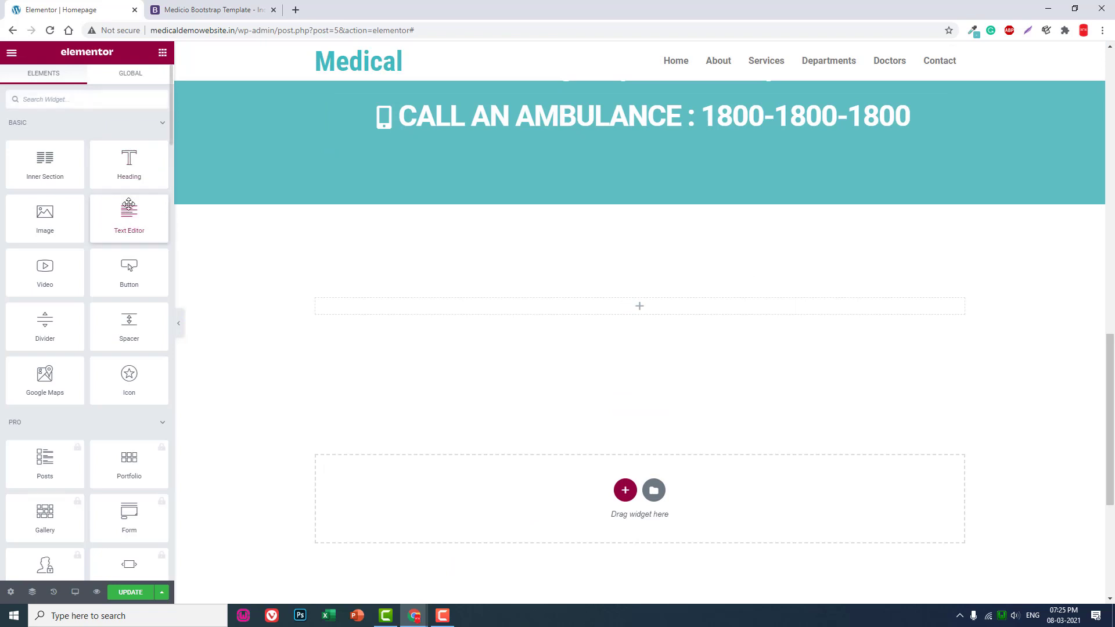
# Add a centred heading titled ABOUT US to the new section
pyautogui.moveTo(129, 162)
pyautogui.mouseDown()
pyautogui.moveTo(664, 306)
pyautogui.moveTo(615, 304)
pyautogui.mouseUp()
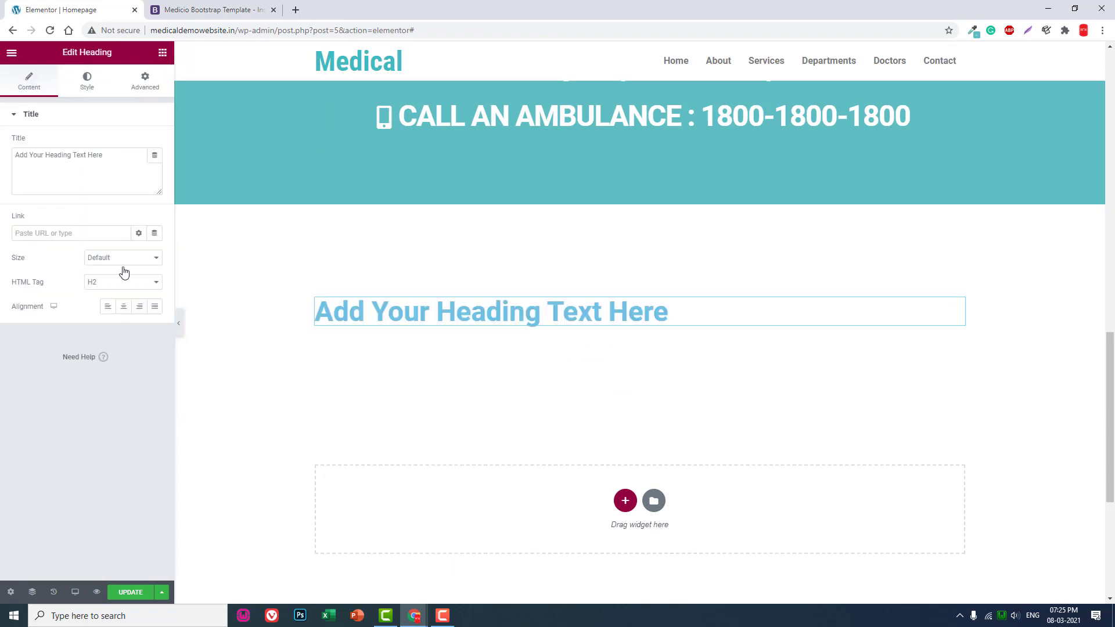
pyautogui.click(126, 306)
pyautogui.moveTo(150, 182); pyautogui.dragTo(2, 175)
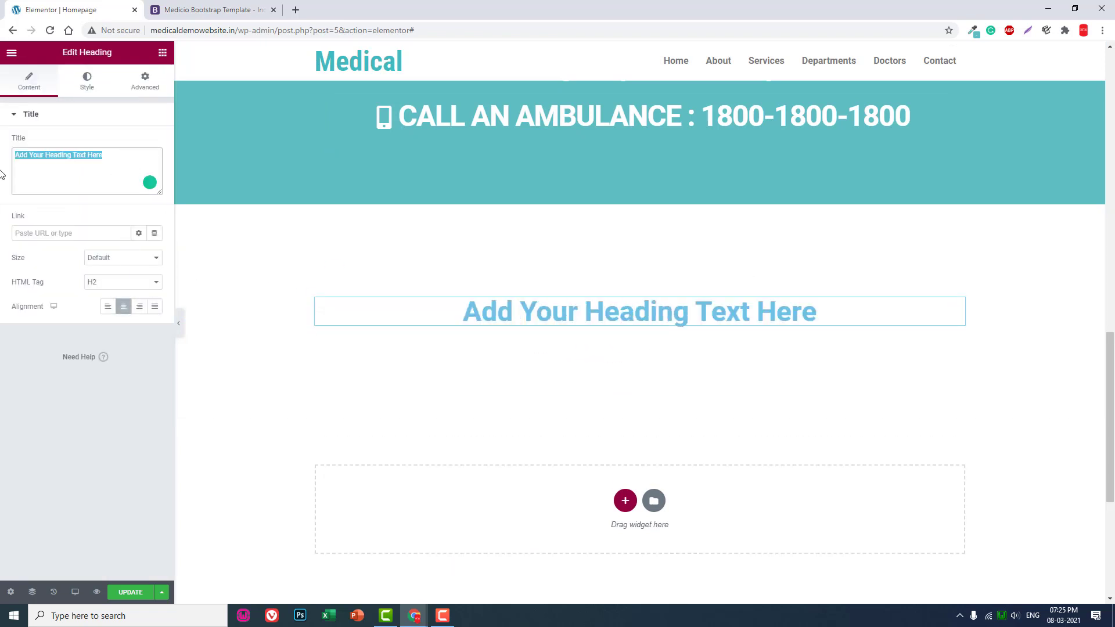
pyautogui.write('ABOU')
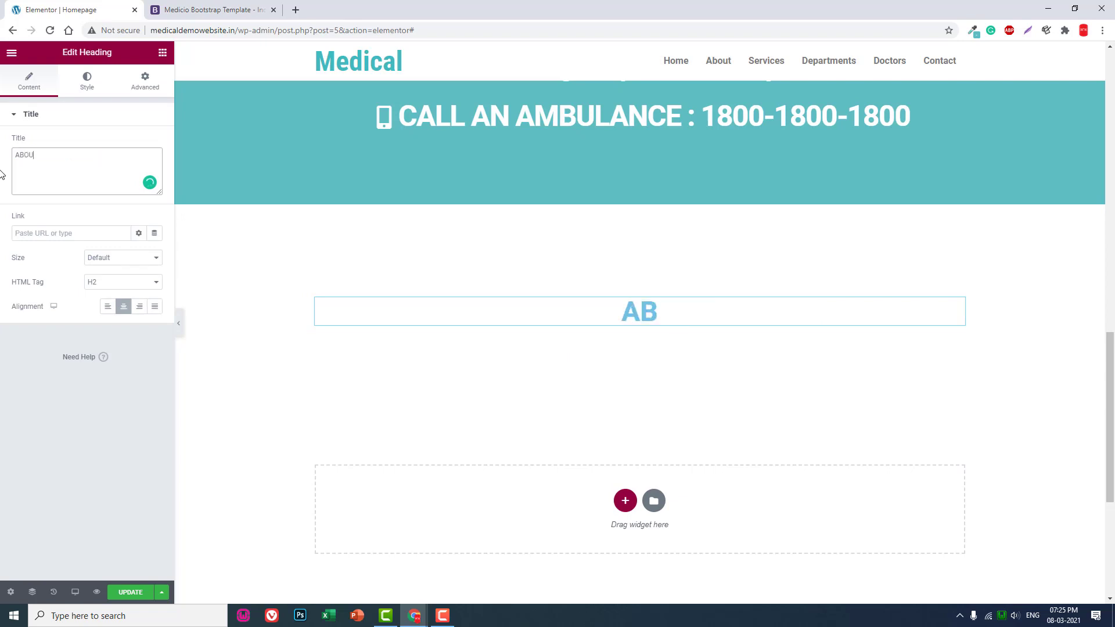
pyautogui.write('T US')
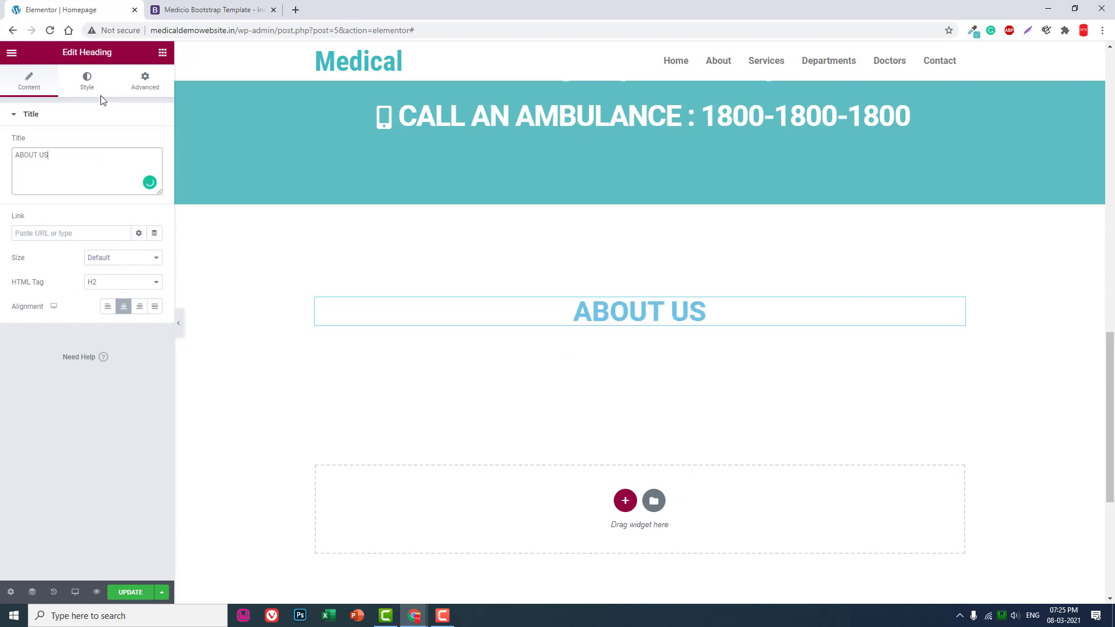
# Colour the ABOUT US heading dark grey #343636, checking the template's heading
pyautogui.click(88, 83)
pyautogui.click(154, 143)
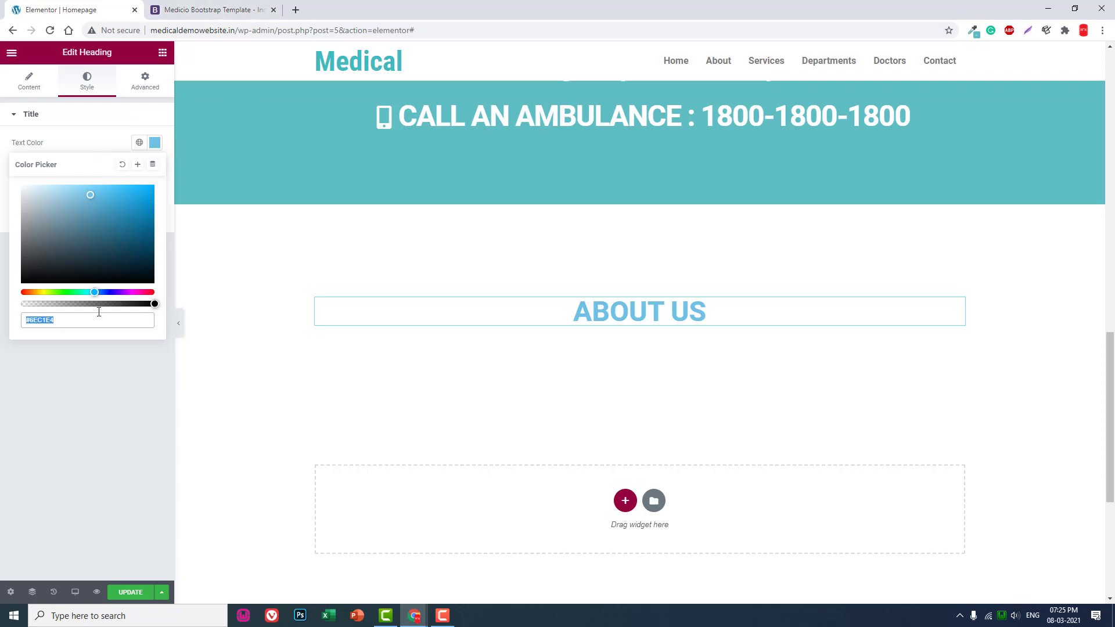
pyautogui.hotkey('ctrl', 'v')
pyautogui.hotkey('ctrl', 'z')
pyautogui.click(97, 417)
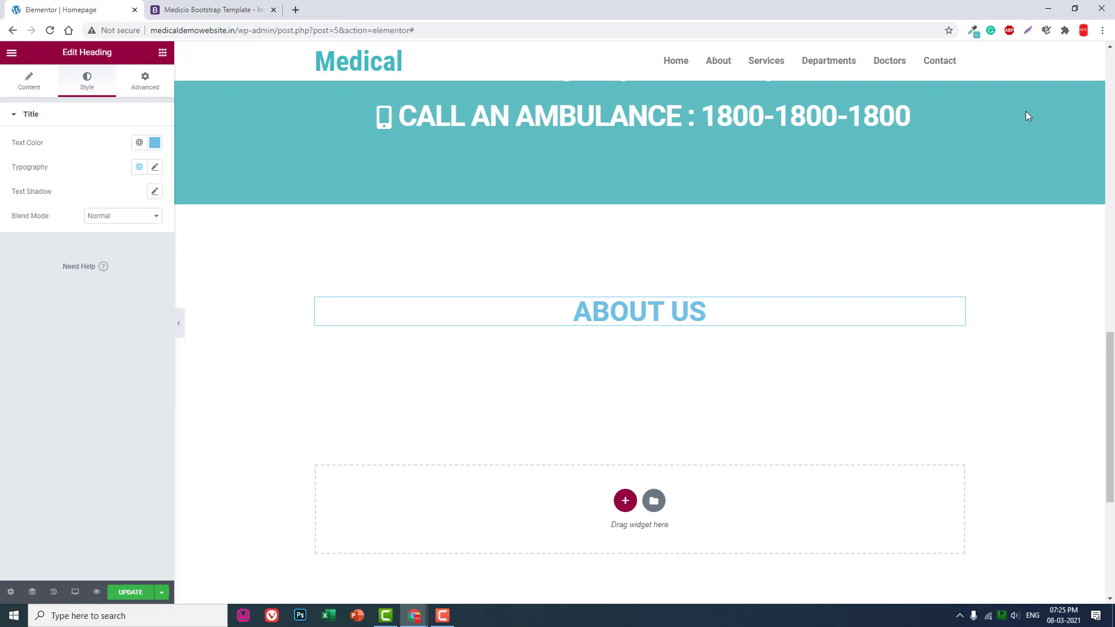
pyautogui.click(972, 30)
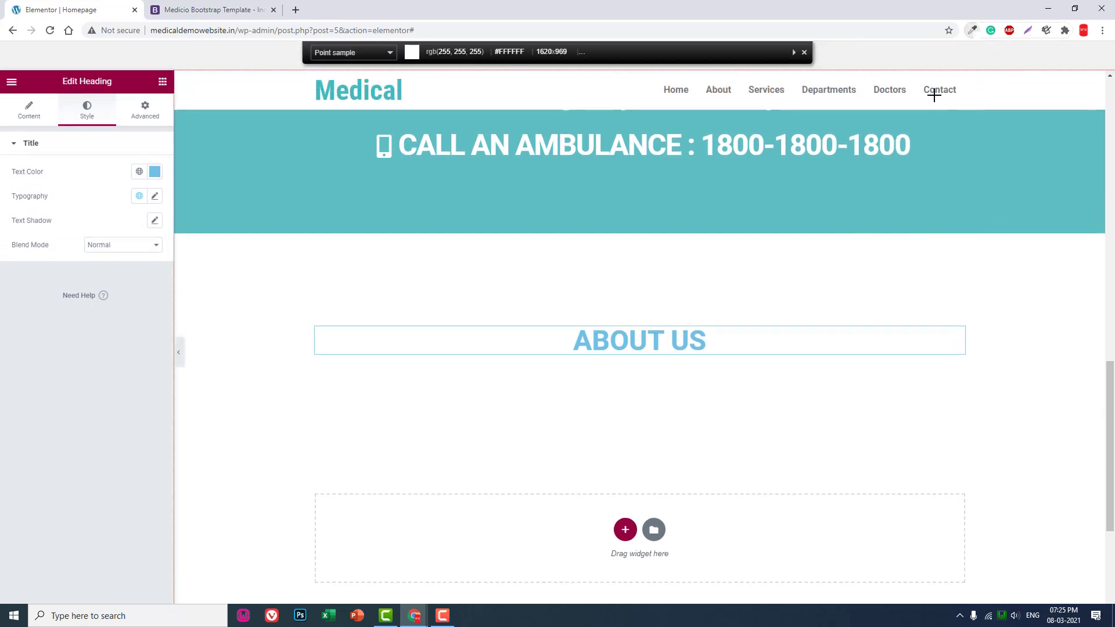
pyautogui.click(815, 181)
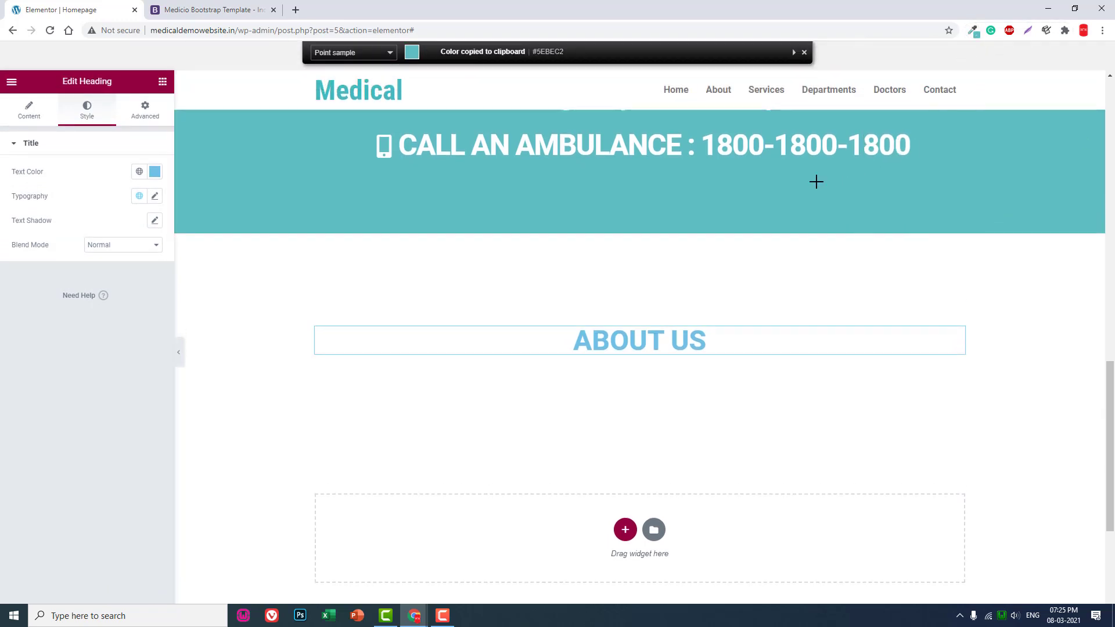
pyautogui.click(156, 174)
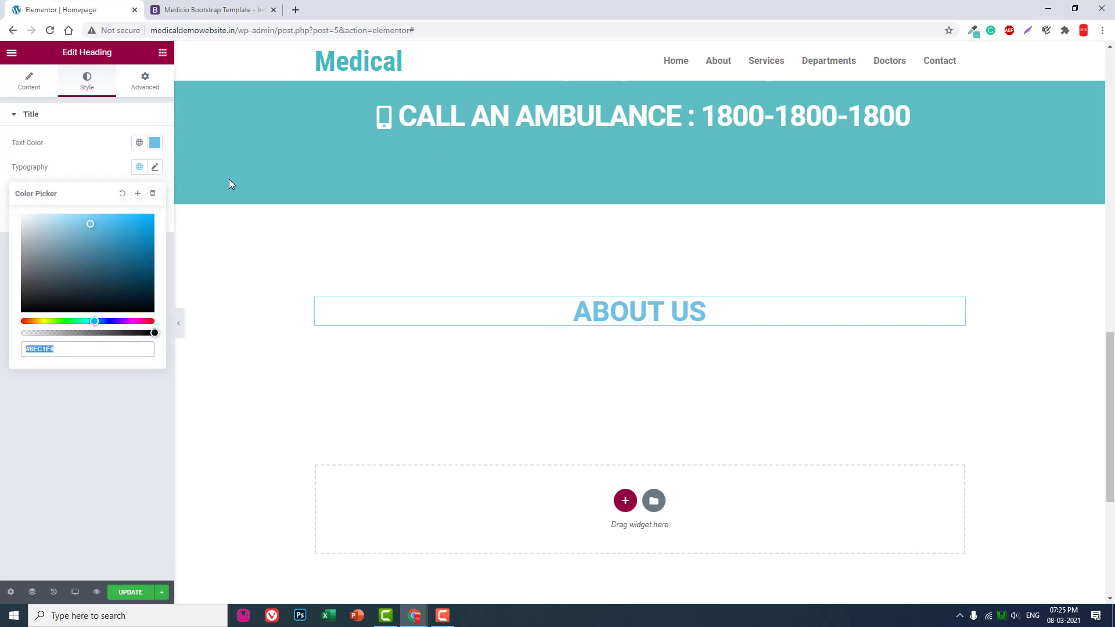
pyautogui.click(194, 8)
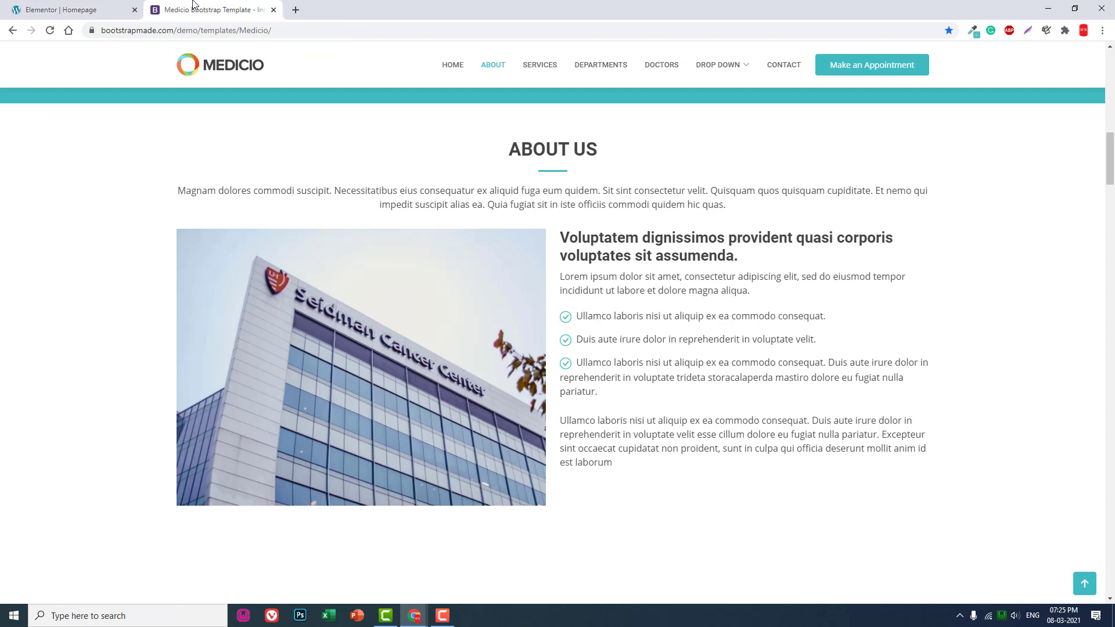
pyautogui.click(44, 11)
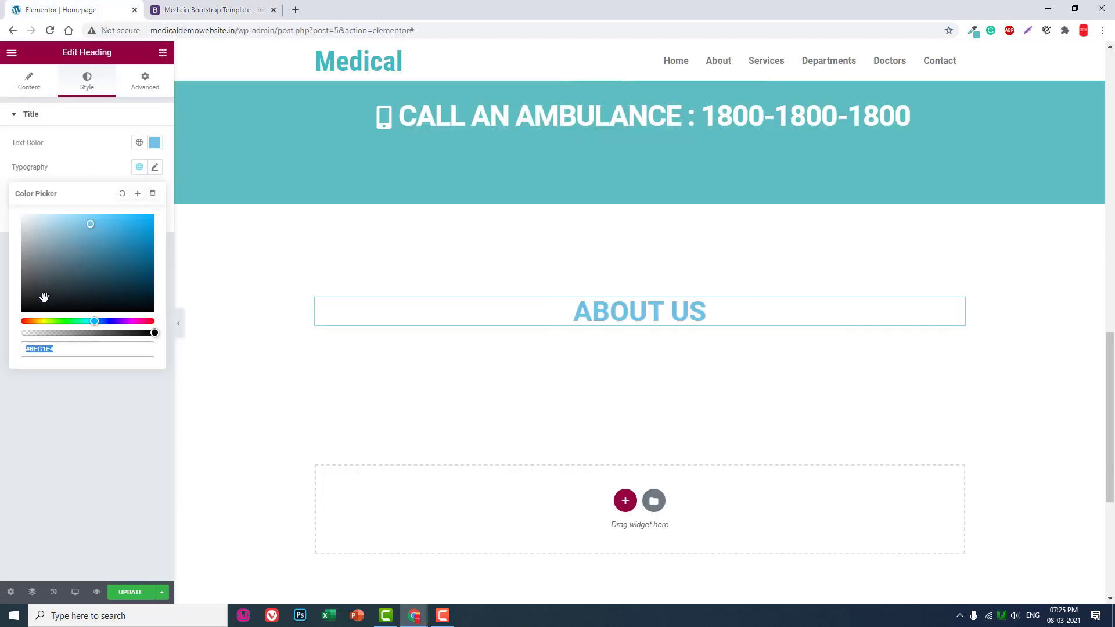
pyautogui.click(26, 293)
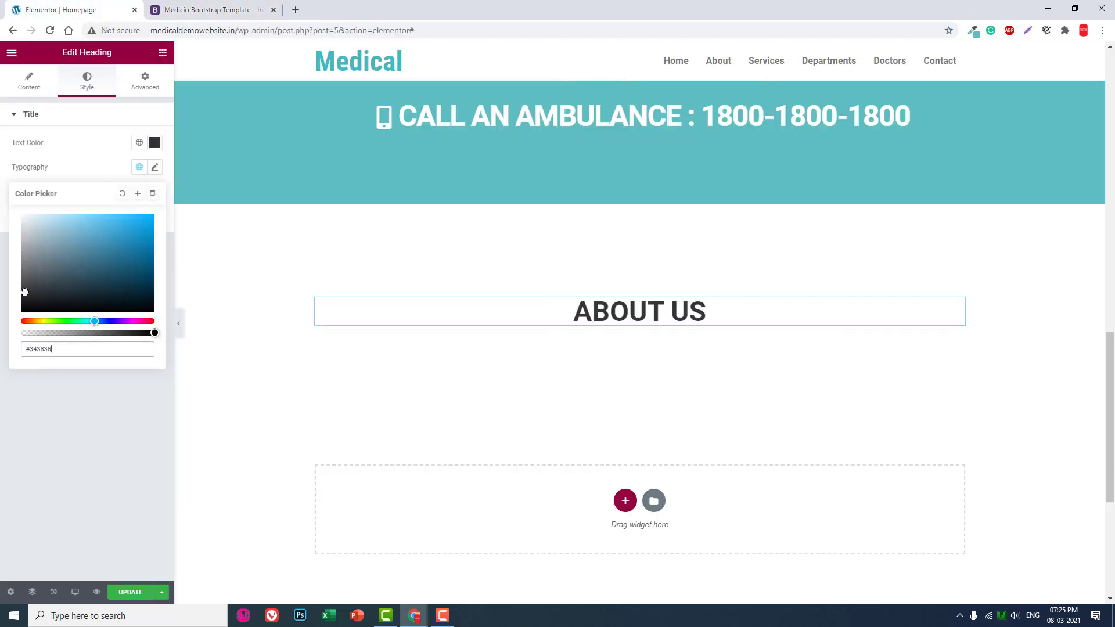
pyautogui.click(59, 396)
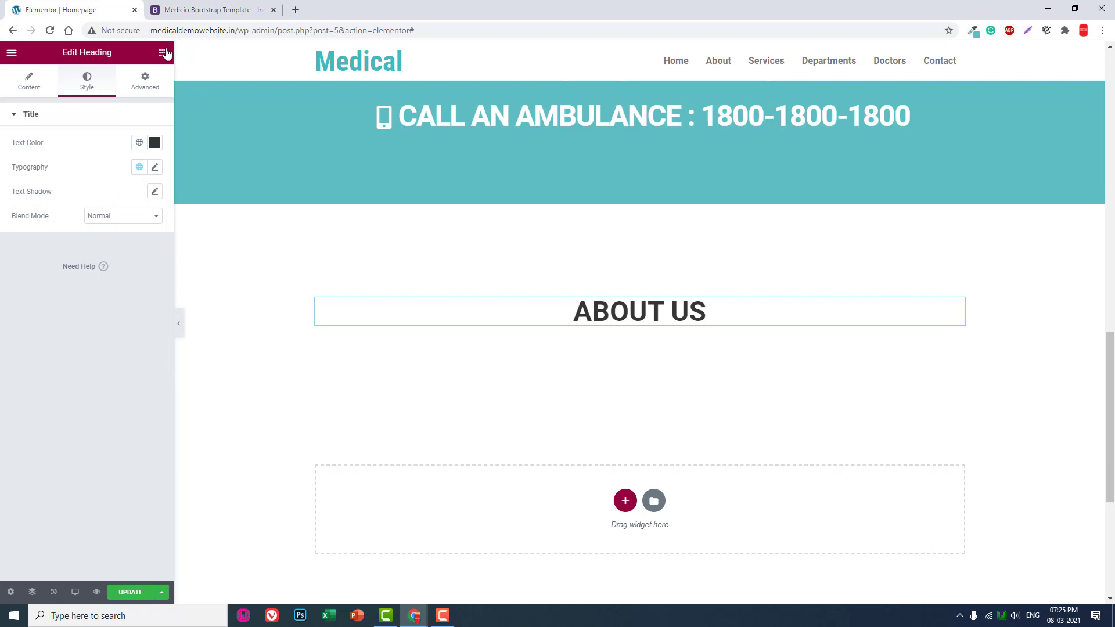
# Add a centred divider under the ABOUT US heading and change its width
pyautogui.click(162, 52)
pyautogui.moveTo(61, 339); pyautogui.dragTo(704, 308)
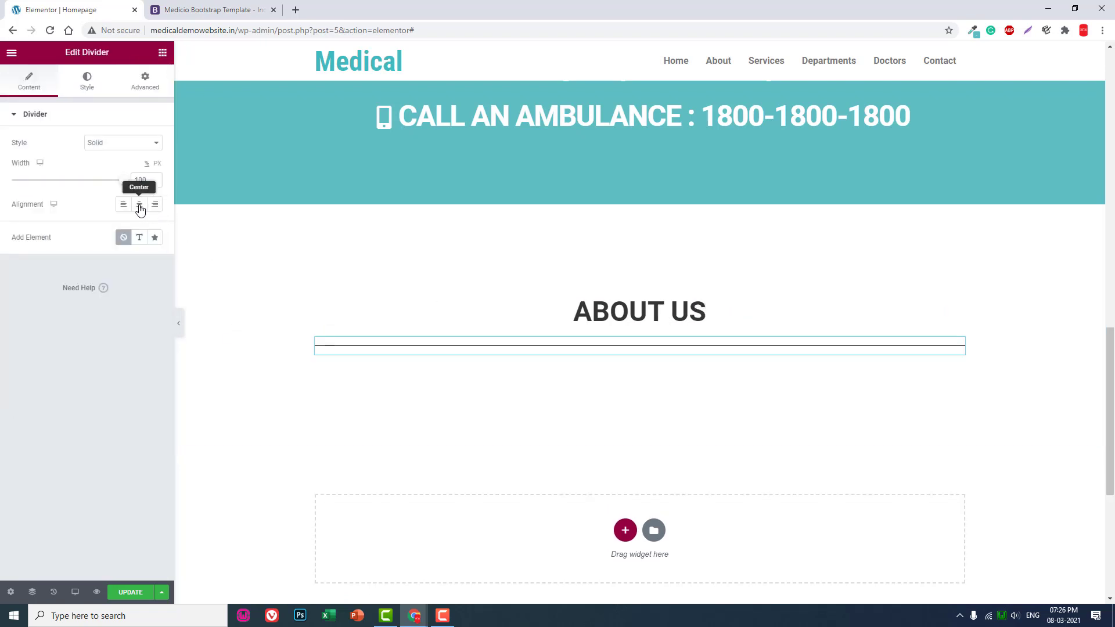
pyautogui.click(139, 207)
pyautogui.doubleClick(141, 179)
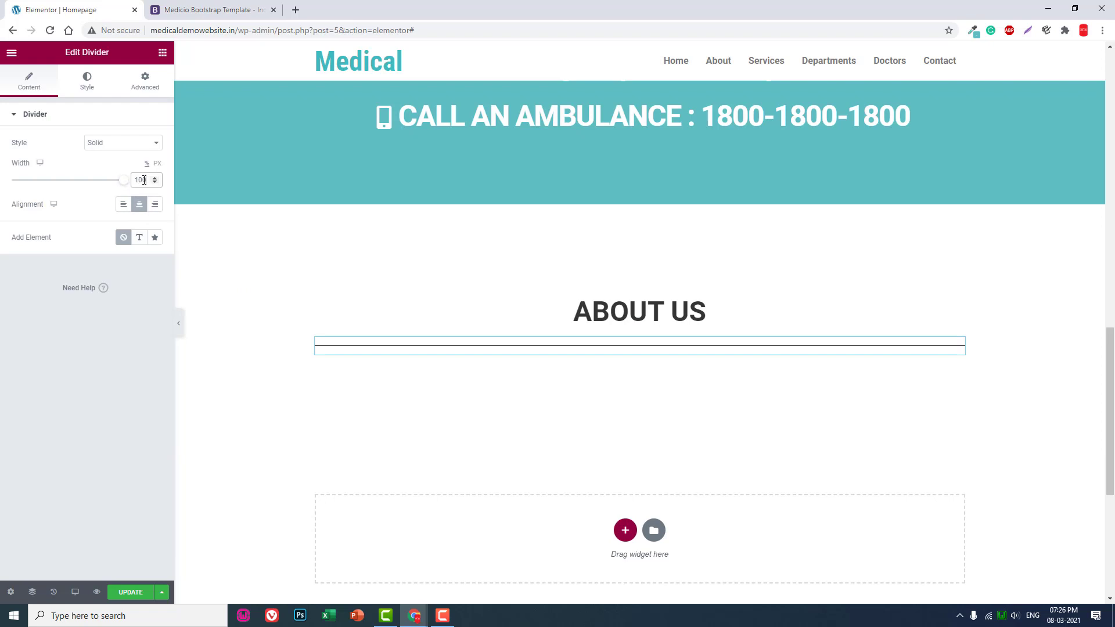
pyautogui.write('10')
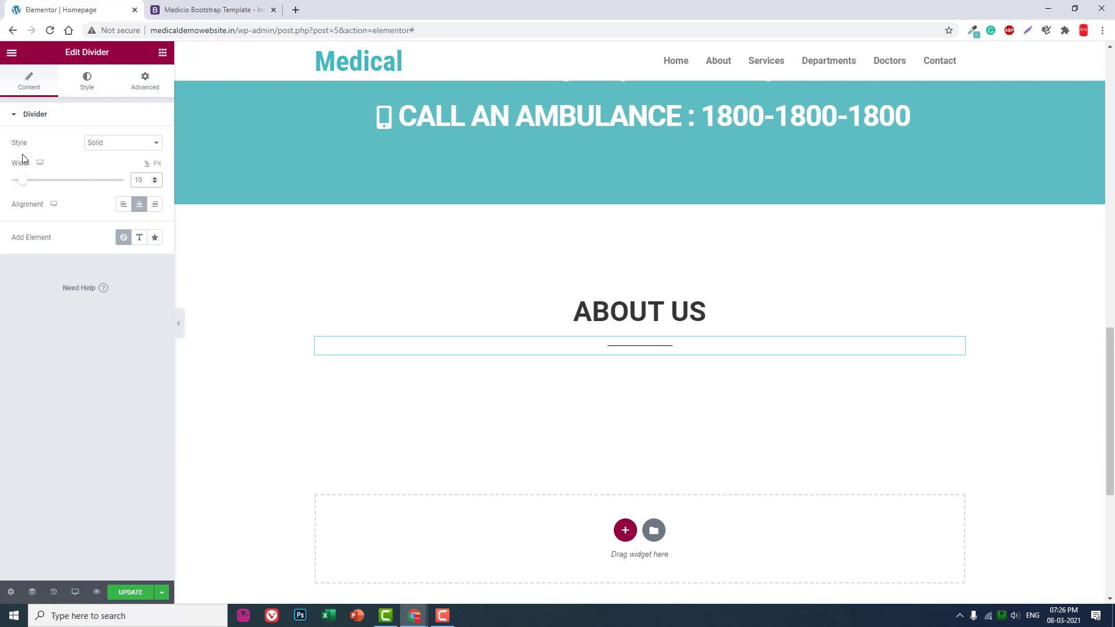
# Make the divider thicker and colour it teal
pyautogui.click(97, 77)
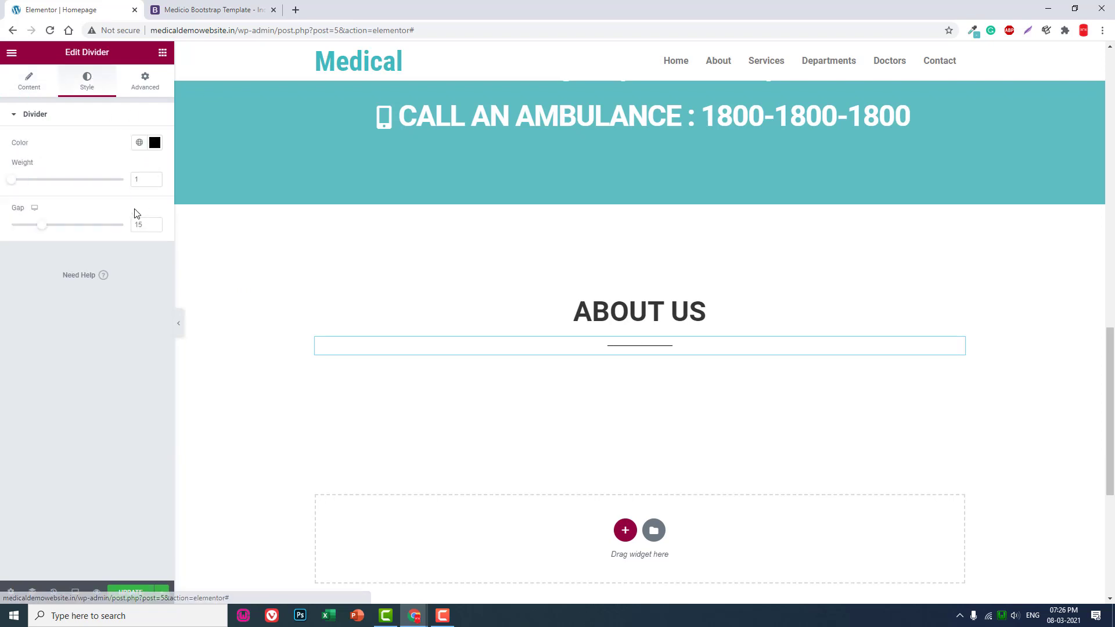
pyautogui.doubleClick(137, 179)
pyautogui.write('3')
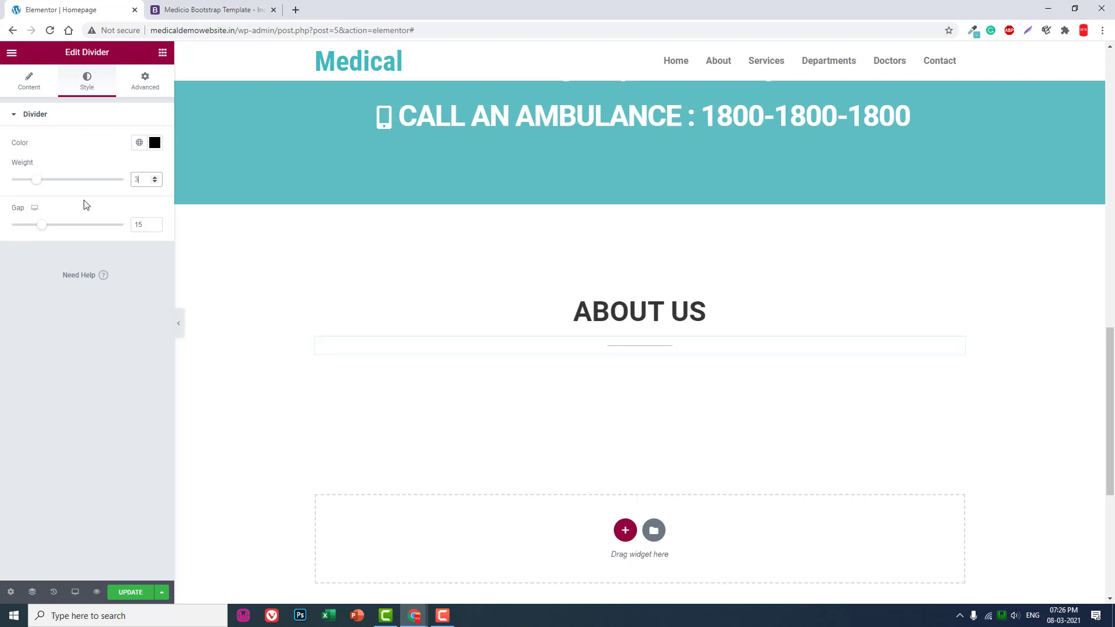
pyautogui.click(154, 144)
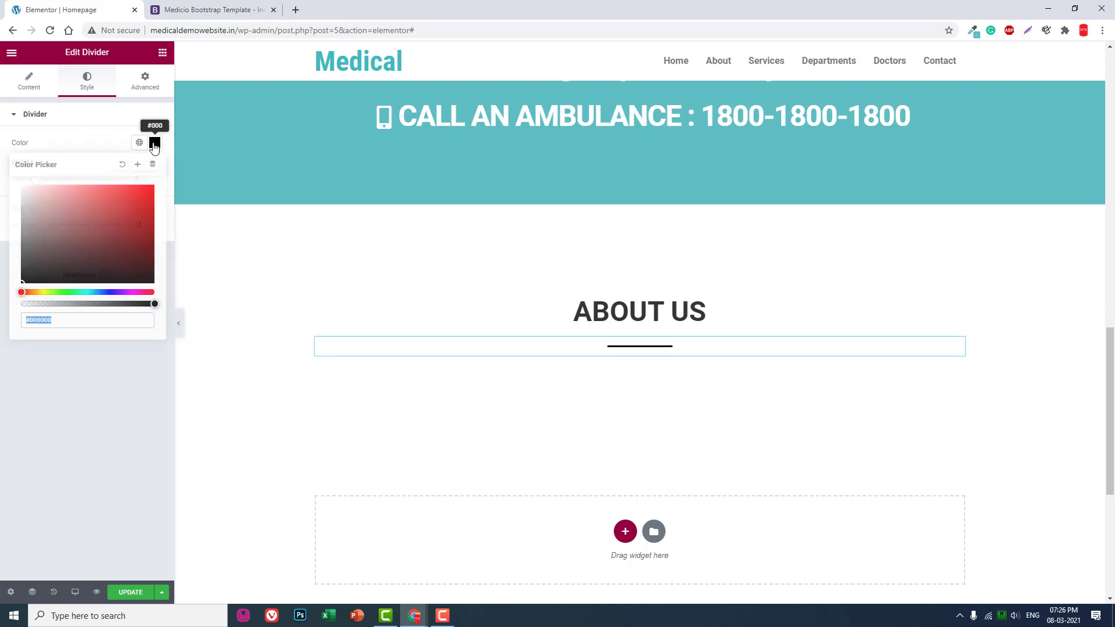
pyautogui.hotkey('ctrl', 'v')
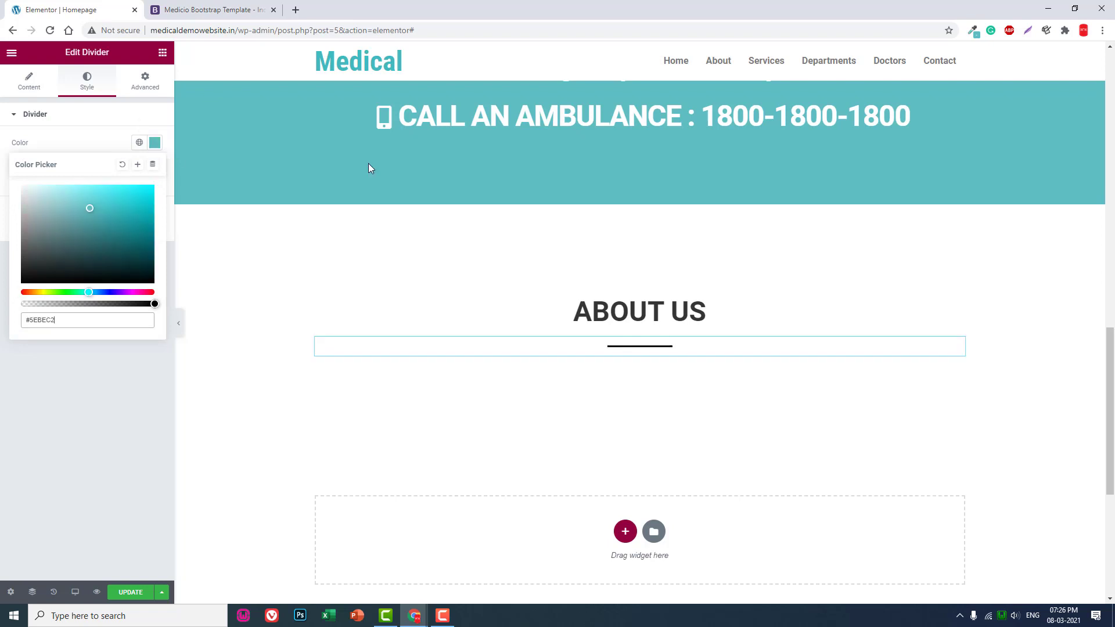
pyautogui.click(81, 373)
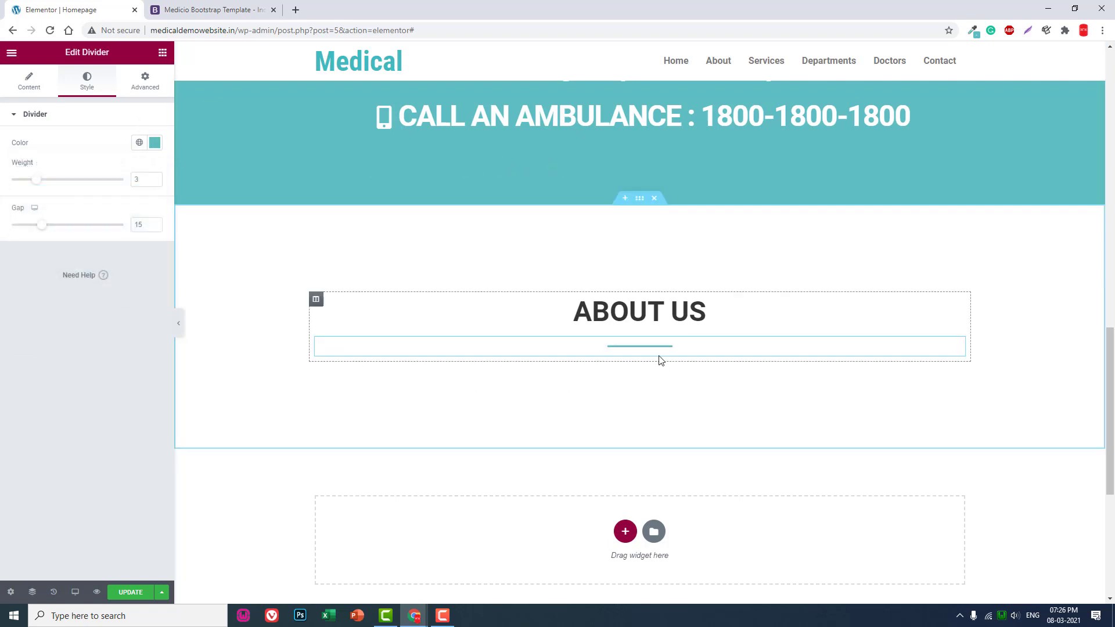
# Add a centre-aligned text block below the divider
pyautogui.click(163, 53)
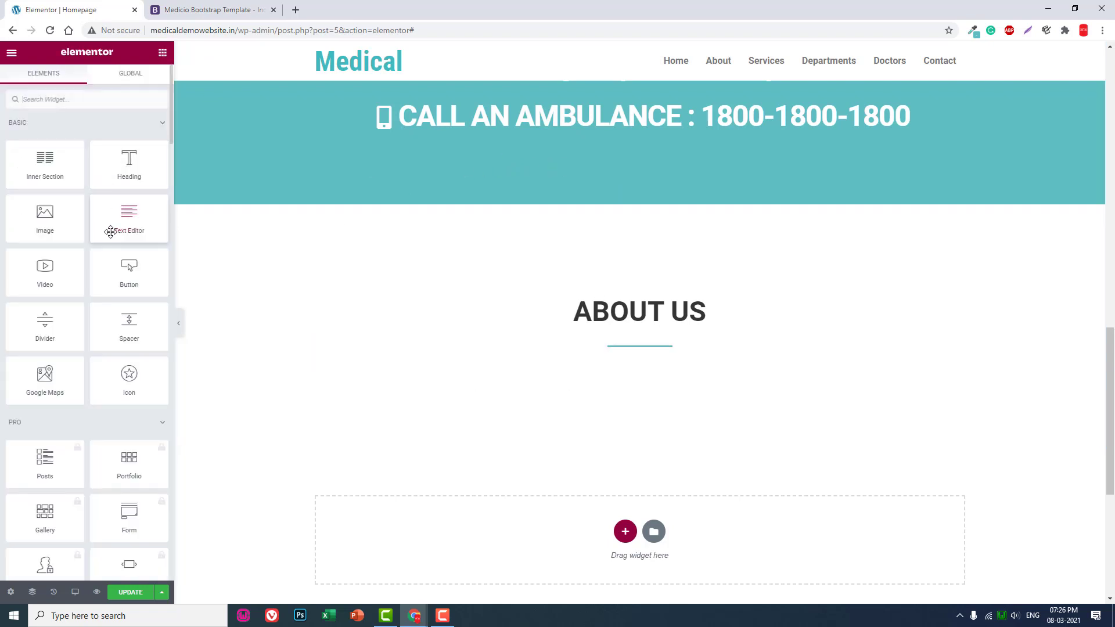
pyautogui.moveTo(129, 219); pyautogui.dragTo(665, 356)
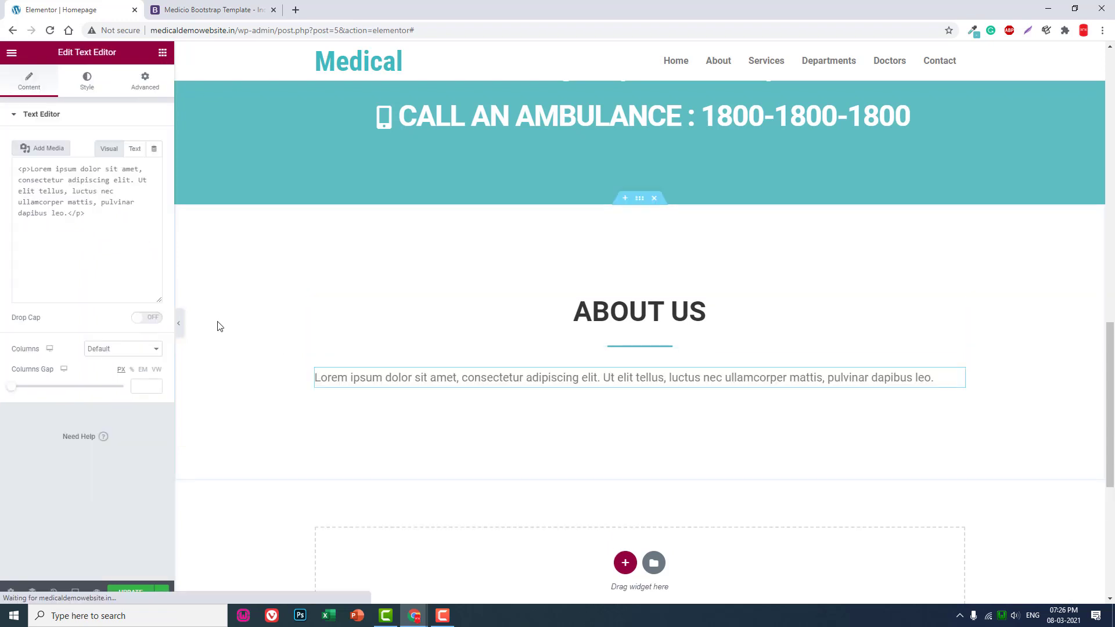
pyautogui.click(84, 88)
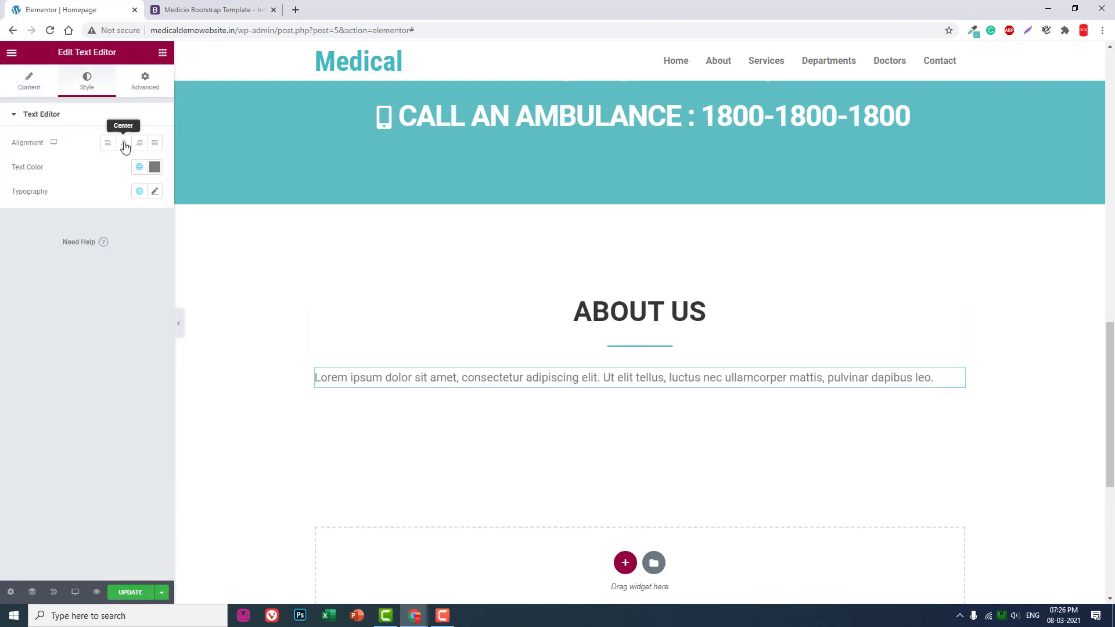
pyautogui.click(124, 141)
# Replace the placeholder with the template's 'Magnam dolores' intro paragraph
pyautogui.click(218, 9)
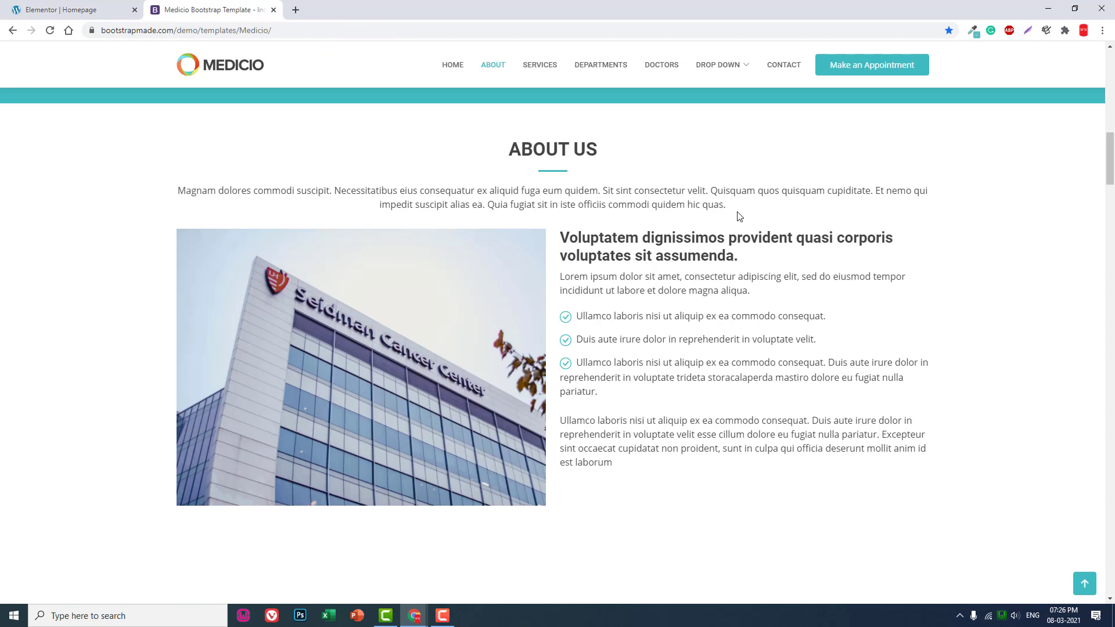
pyautogui.moveTo(727, 205); pyautogui.dragTo(178, 178)
pyautogui.hotkey('ctrl', 'c')
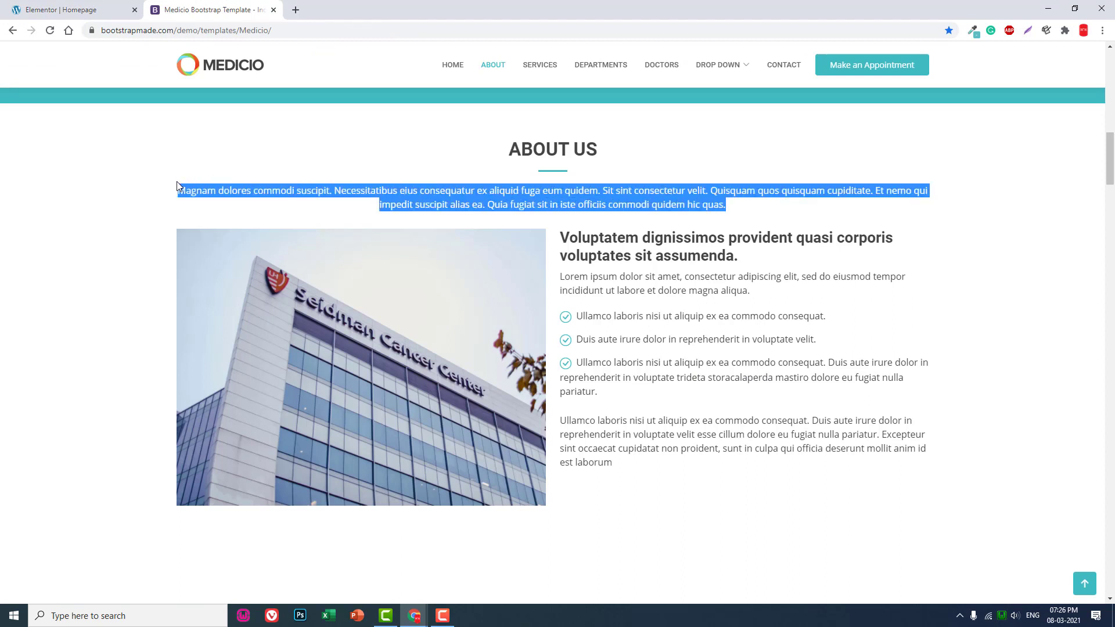
pyautogui.click(70, 10)
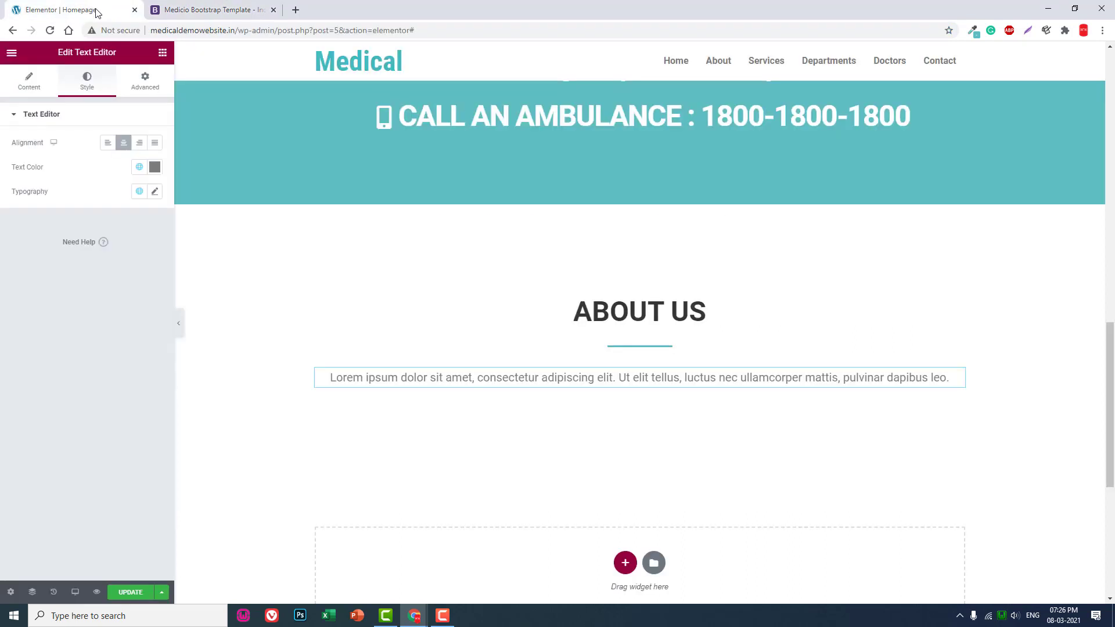
pyautogui.click(29, 81)
pyautogui.click(65, 259)
pyautogui.hotkey('ctrl', 'a')
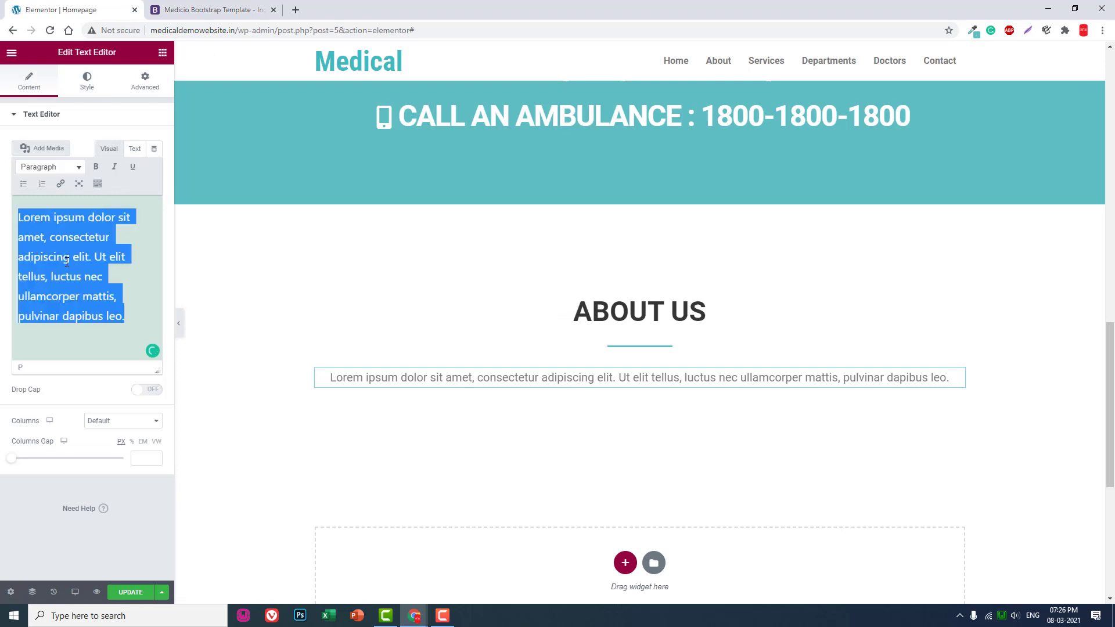
pyautogui.hotkey('ctrl', 'v')
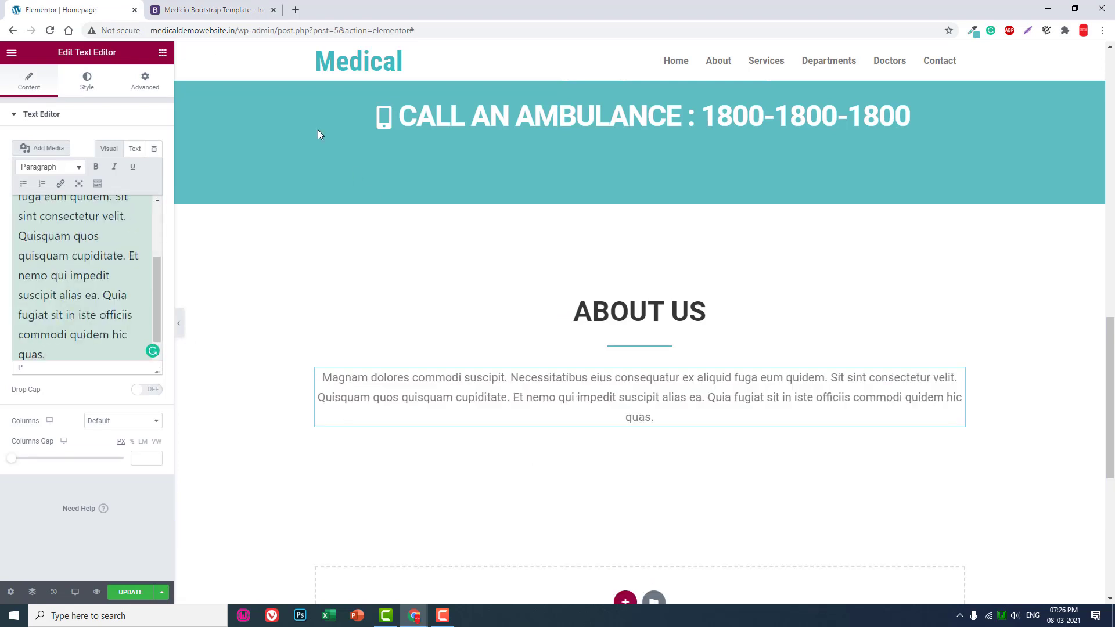
pyautogui.scroll(-1, 793, 330)
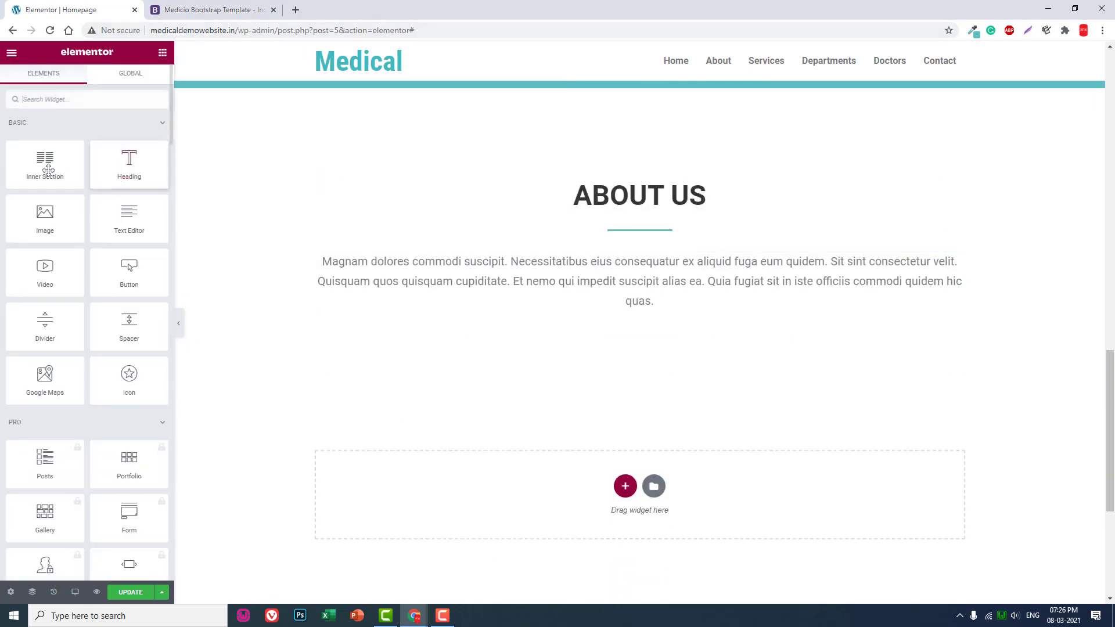
pyautogui.moveTo(45, 170)
pyautogui.mouseDown()
pyautogui.moveTo(657, 314)
pyautogui.moveTo(654, 305)
pyautogui.mouseUp()
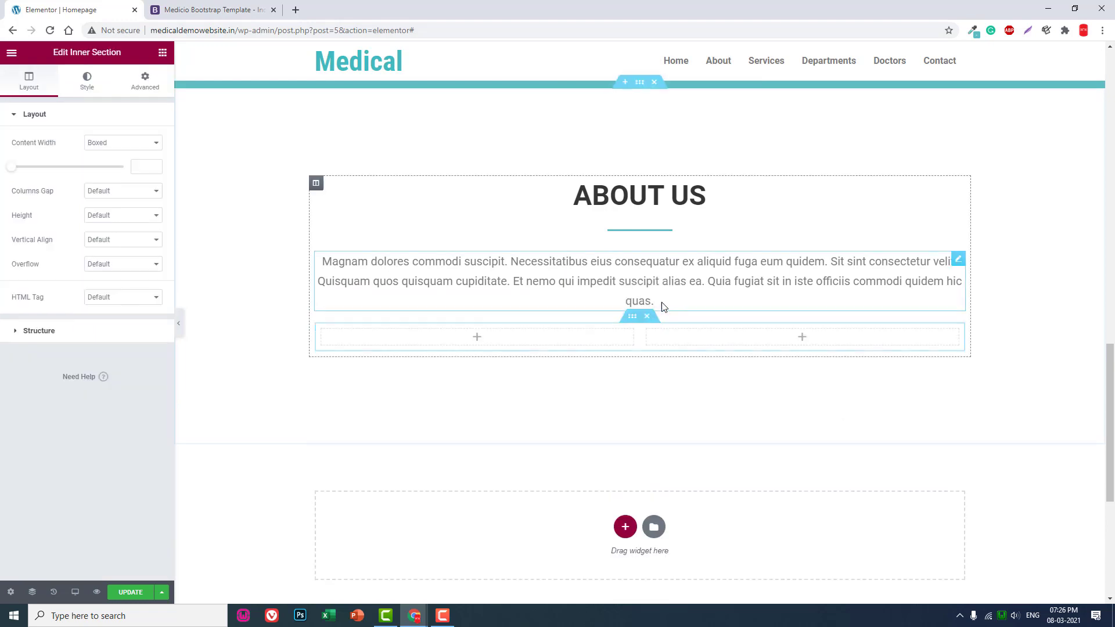
# Place the surgeons-operating photo from the Media Library in the left column
pyautogui.click(162, 53)
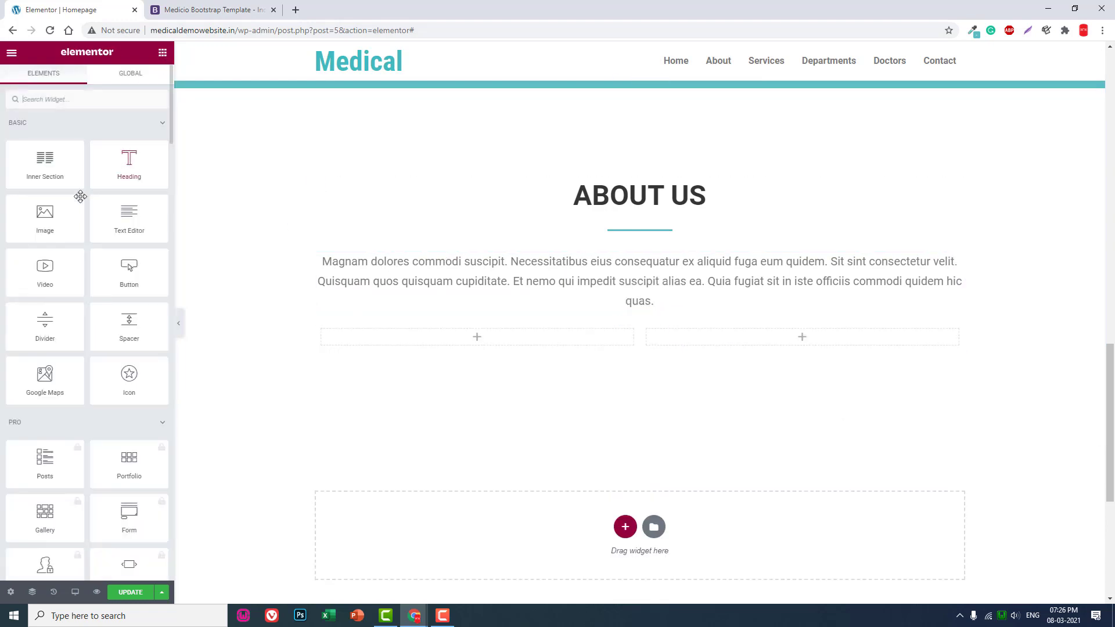
pyautogui.moveTo(44, 218)
pyautogui.mouseDown()
pyautogui.moveTo(556, 352)
pyautogui.moveTo(548, 336)
pyautogui.mouseUp()
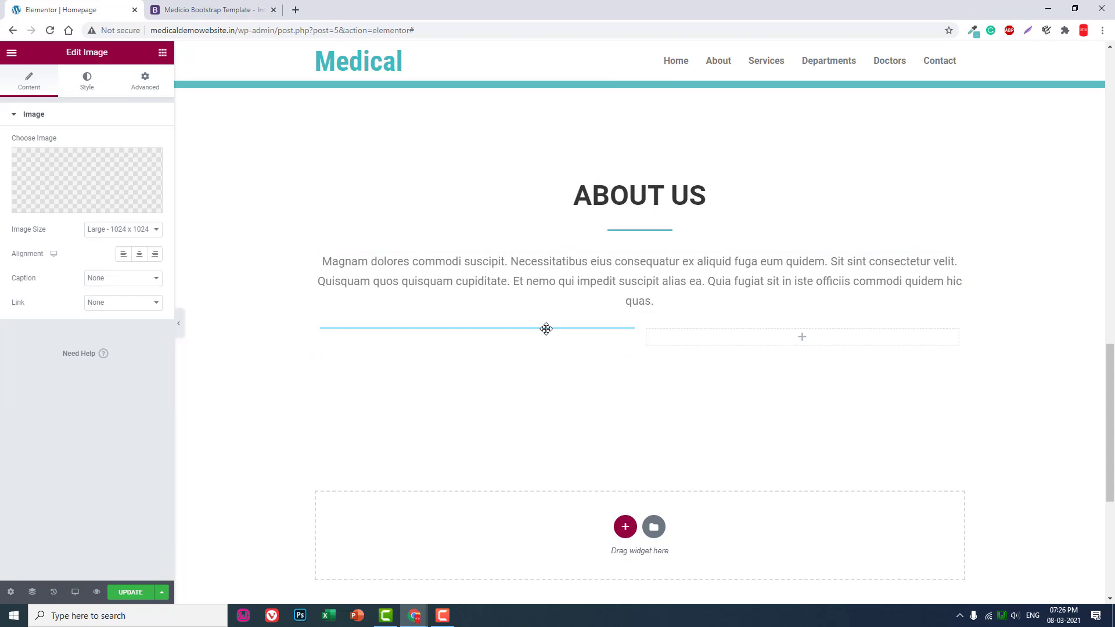
pyautogui.click(83, 176)
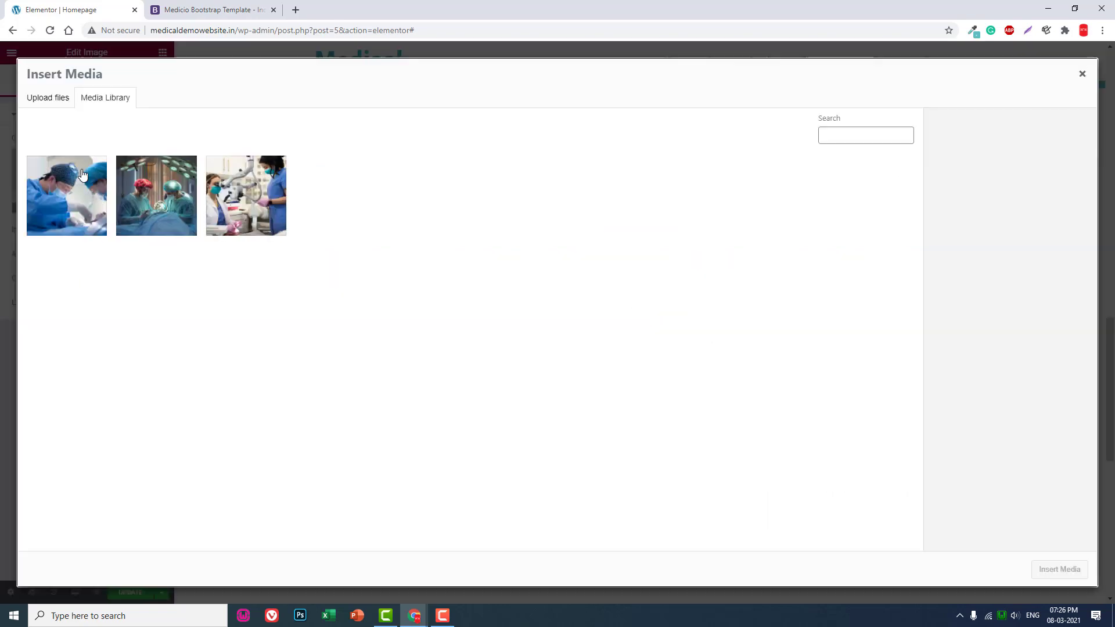
pyautogui.click(155, 203)
pyautogui.click(1060, 570)
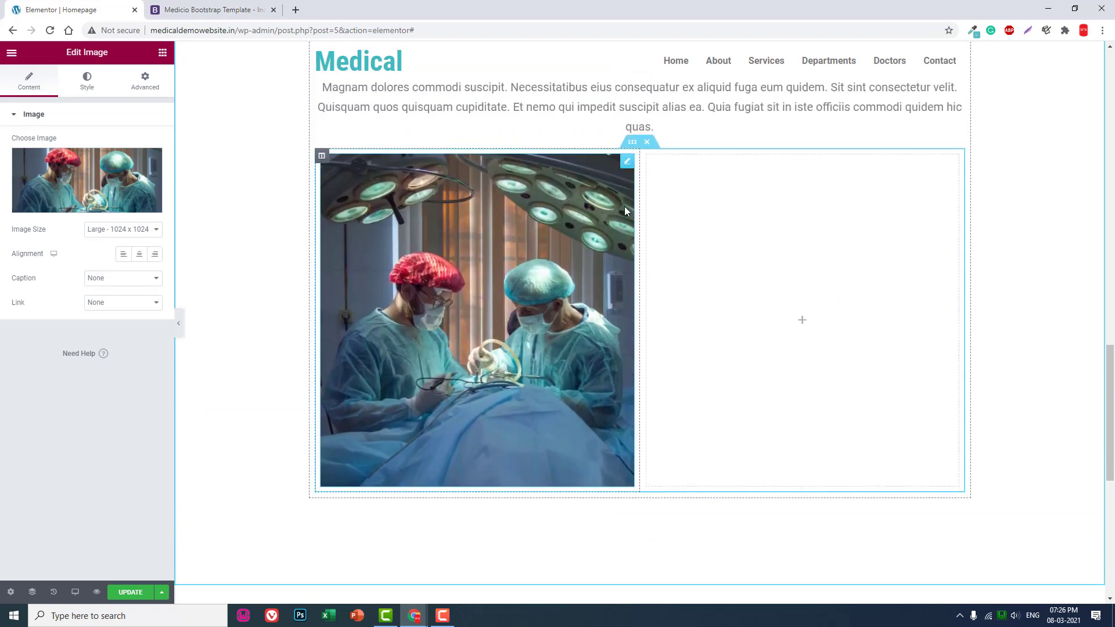
# Copy the heading and paragraphs beside the Medicio template's photo
pyautogui.click(245, 5)
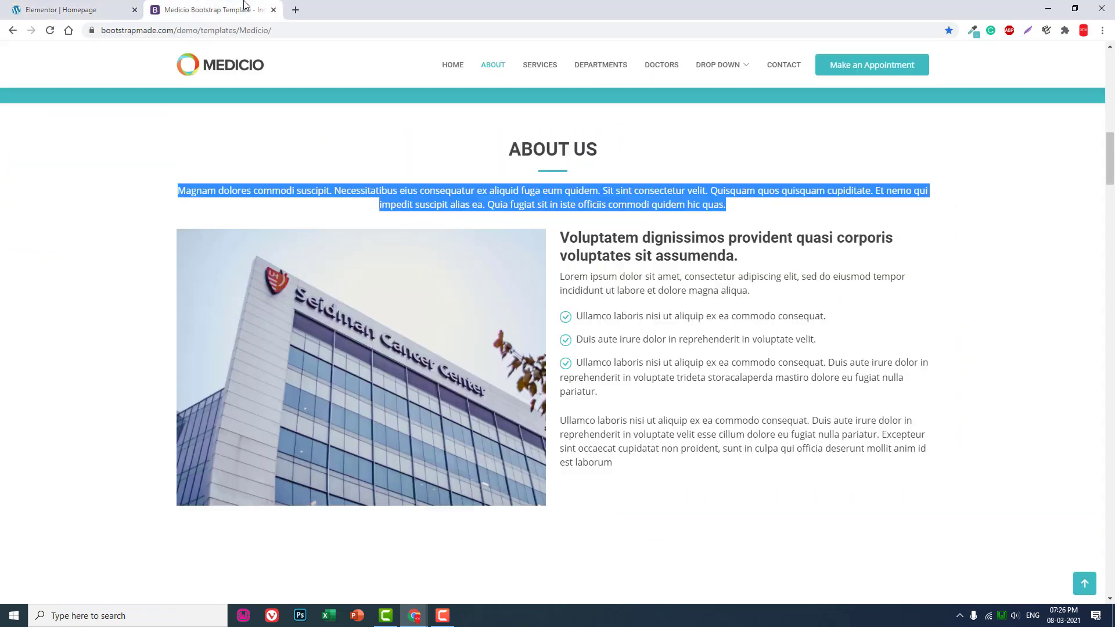
pyautogui.click(579, 261)
pyautogui.moveTo(561, 236); pyautogui.dragTo(629, 468)
pyautogui.hotkey('ctrl', 'c')
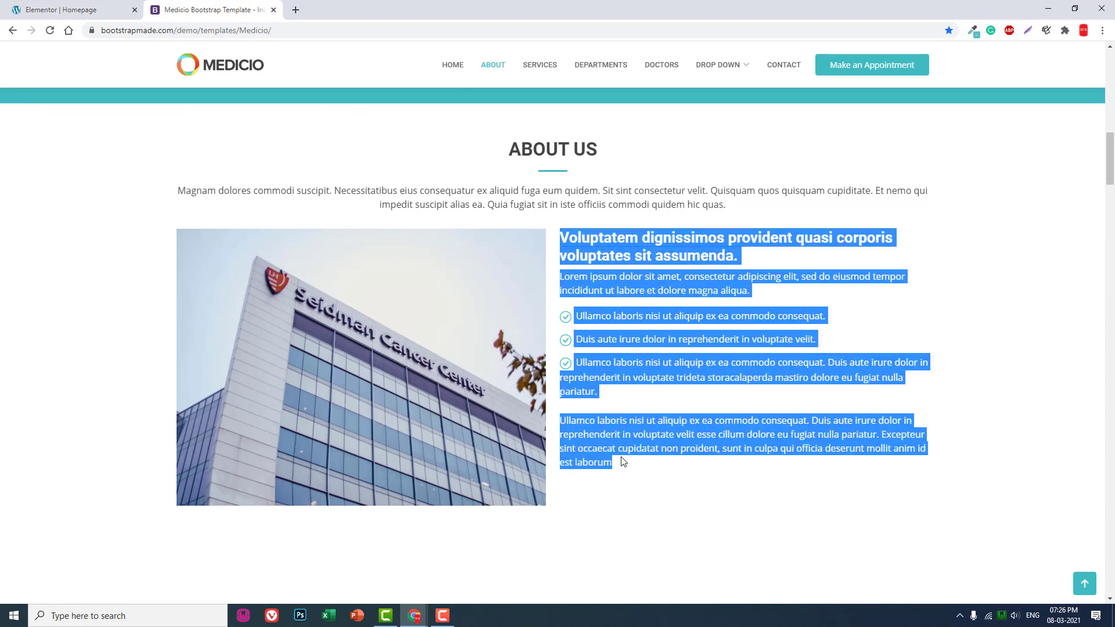
pyautogui.click(88, 10)
# Fill a right-column text block with the copied template text
pyautogui.click(163, 52)
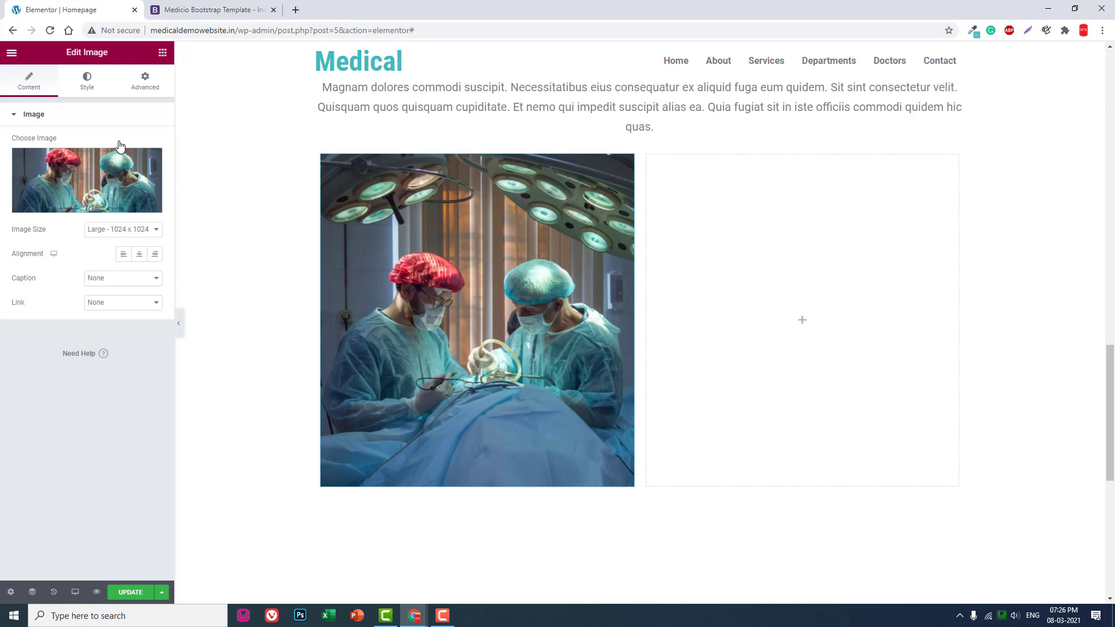
pyautogui.moveTo(122, 214)
pyautogui.mouseDown()
pyautogui.moveTo(681, 220)
pyautogui.moveTo(683, 204)
pyautogui.mouseUp()
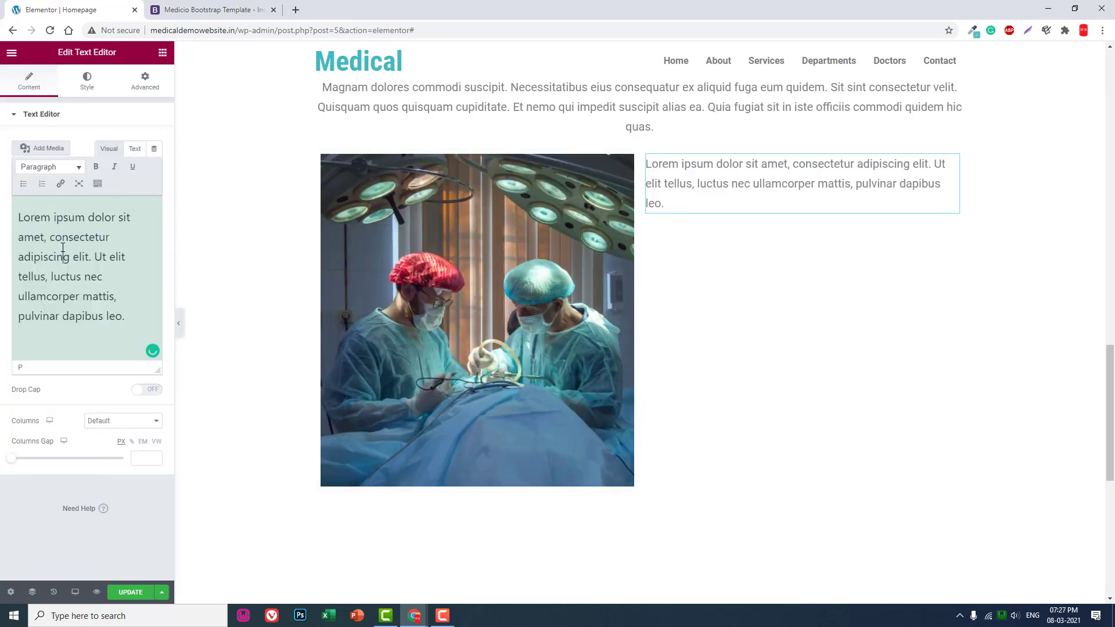
pyautogui.tripleClick(60, 245)
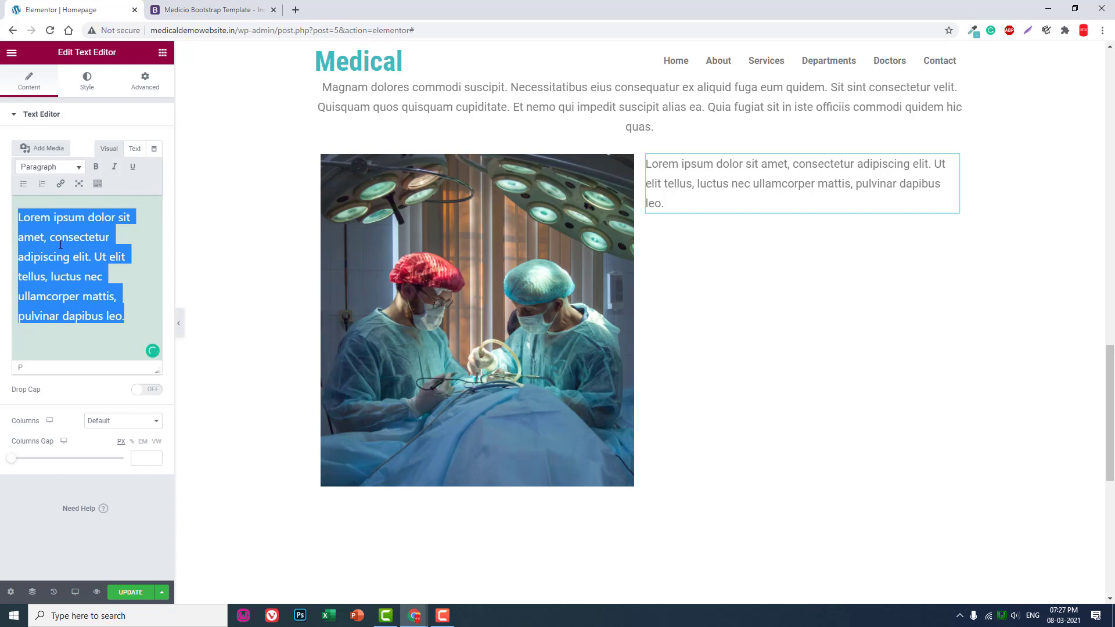
pyautogui.hotkey('ctrl', 'v')
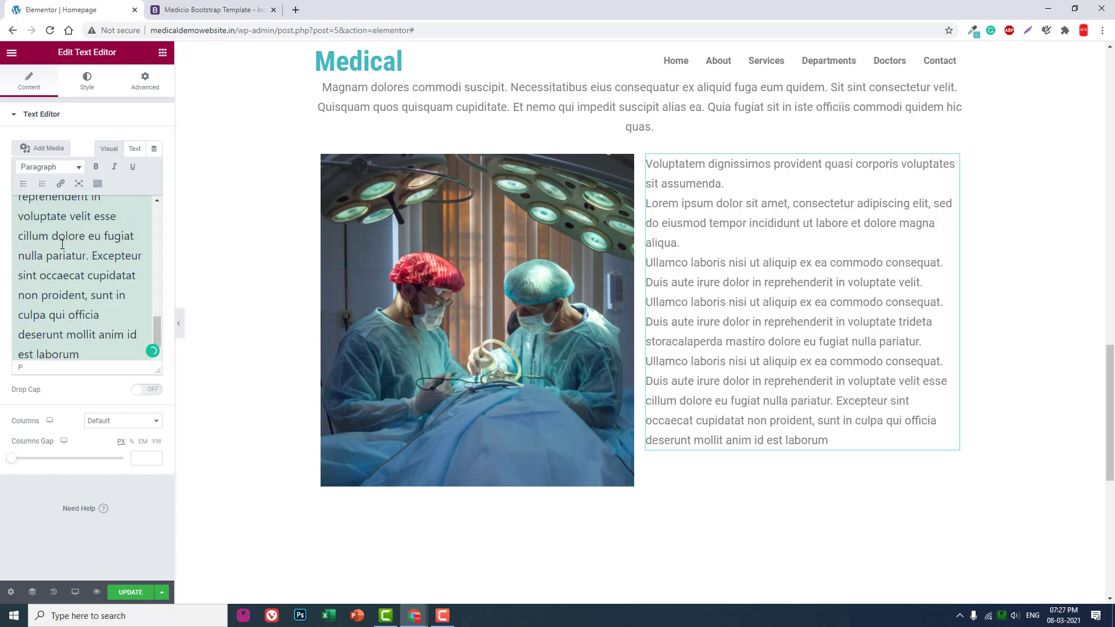
pyautogui.scroll(2, 63, 235)
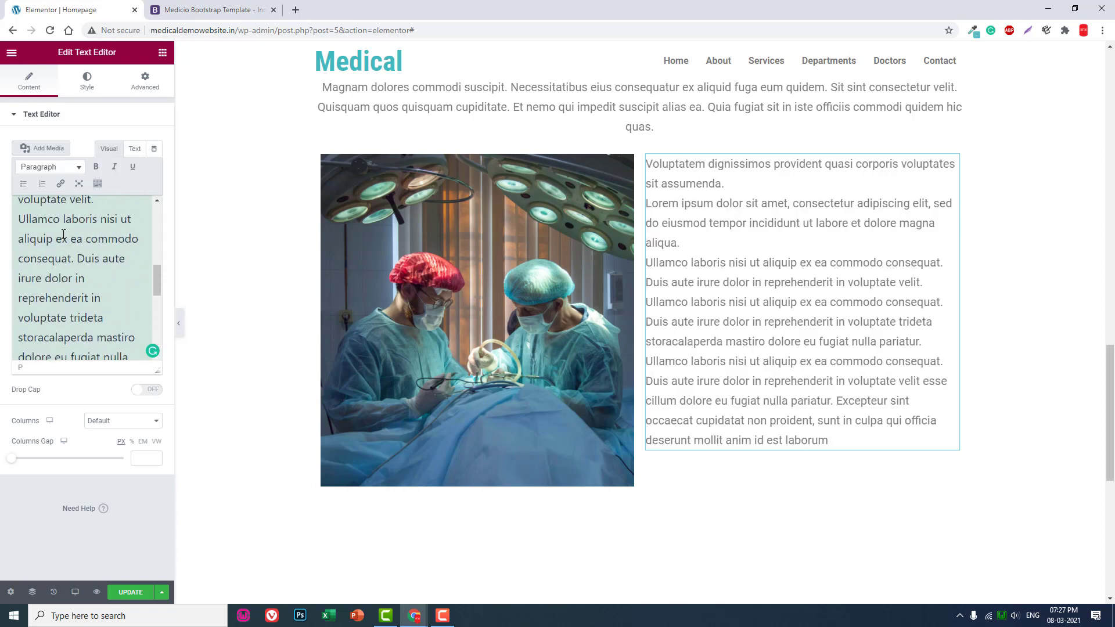
pyautogui.scroll(3, 64, 235)
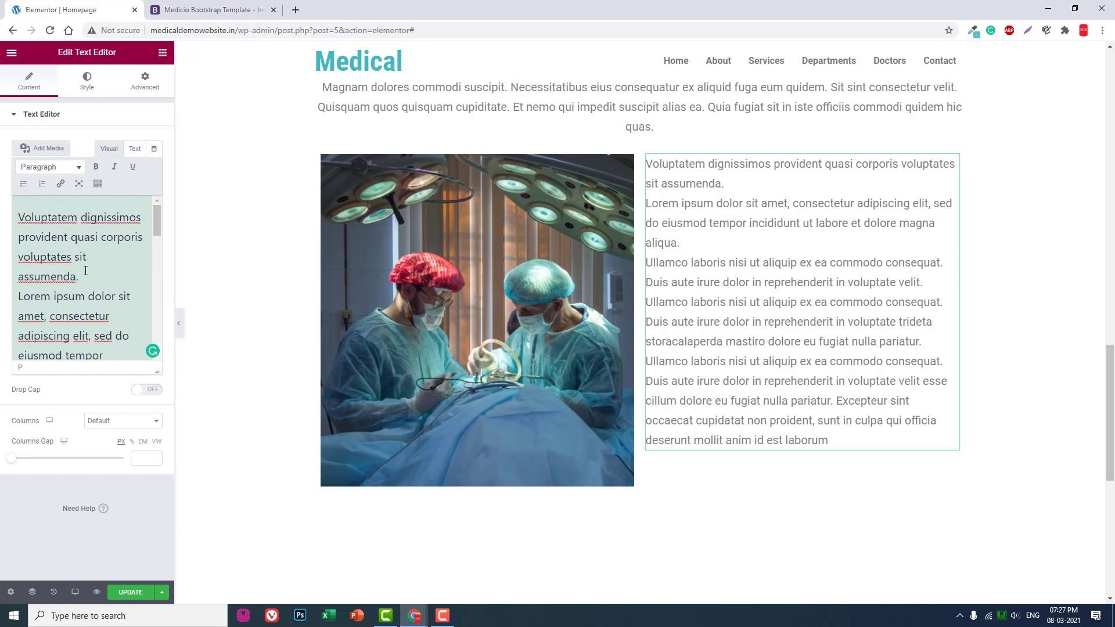
# Bold the opening sentence 'Voluptatem ... assumenda.'
pyautogui.moveTo(81, 275); pyautogui.dragTo(11, 205)
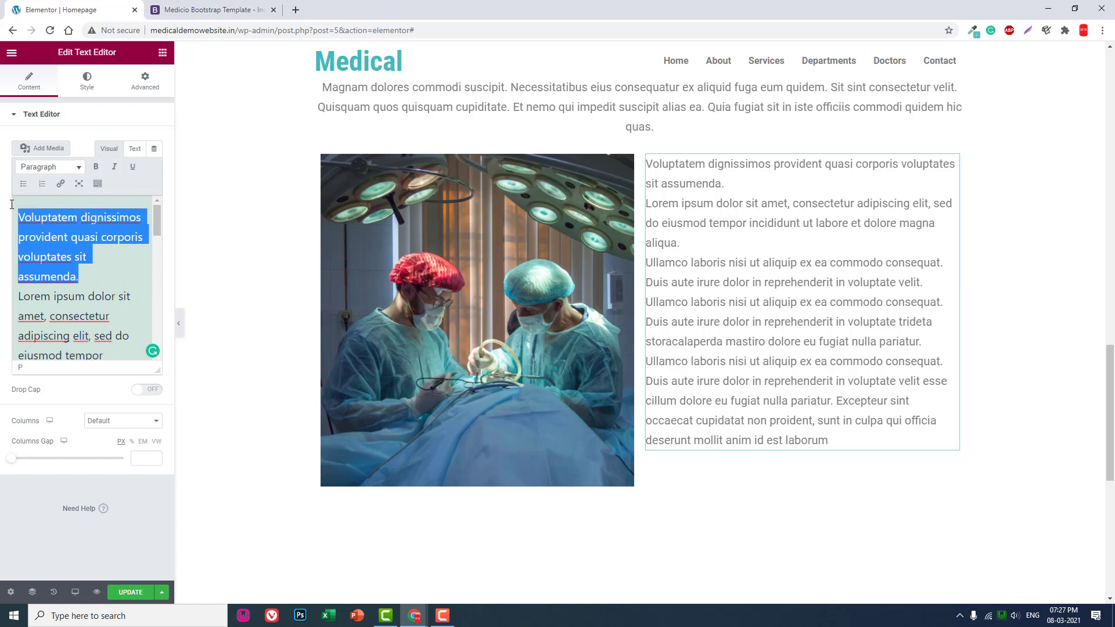
pyautogui.click(95, 166)
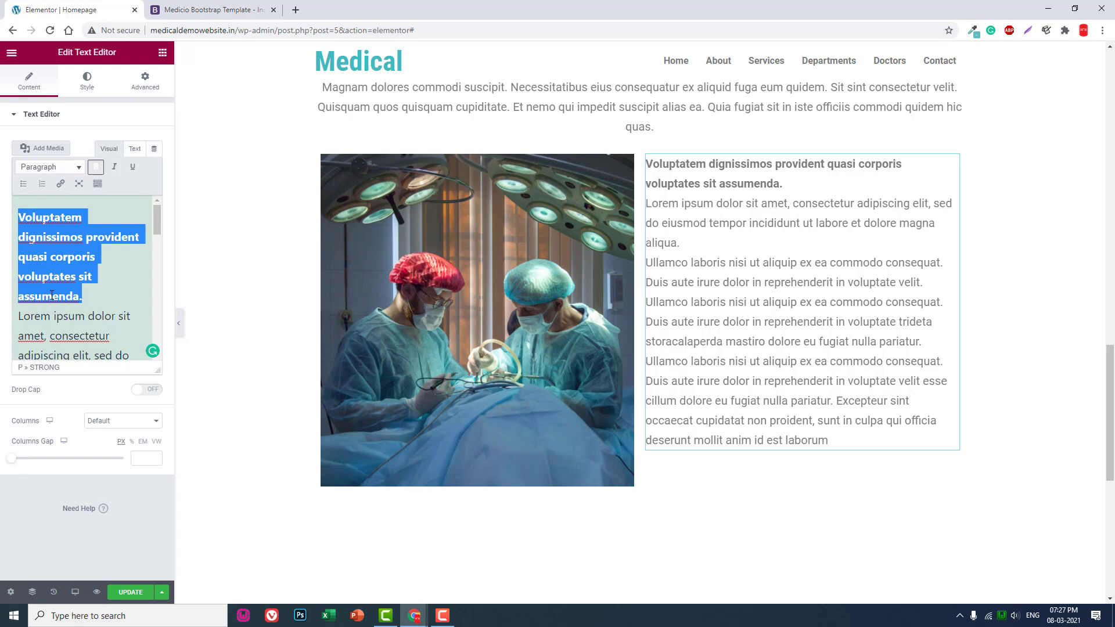
pyautogui.click(210, 10)
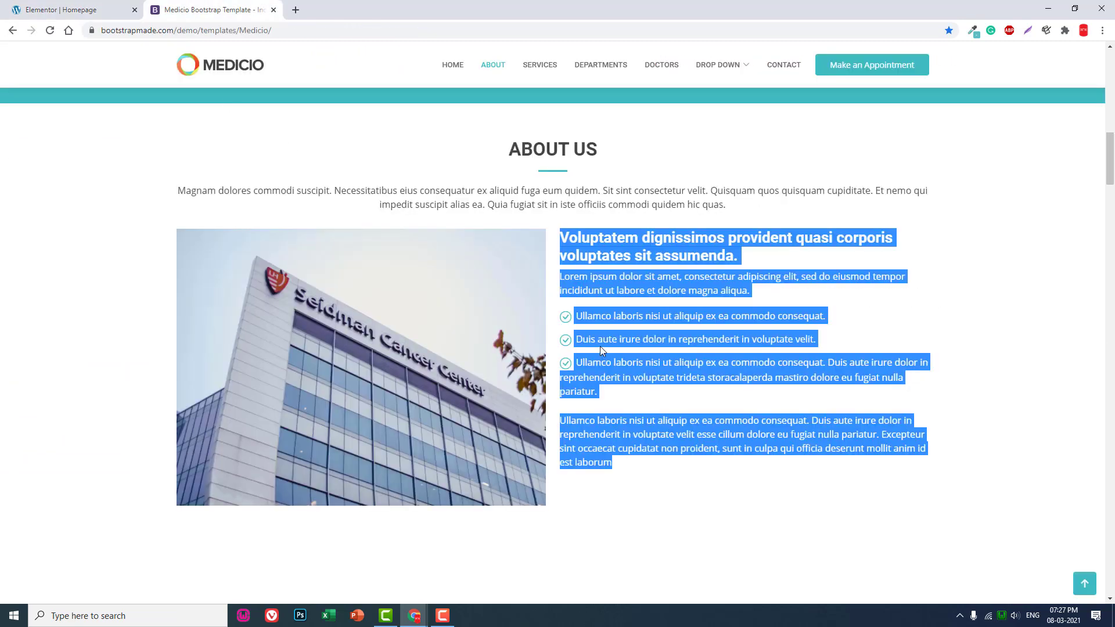
# End the bold, then add blank lines after 'voluptate velit.' and 'pariatur.'
pyautogui.click(97, 10)
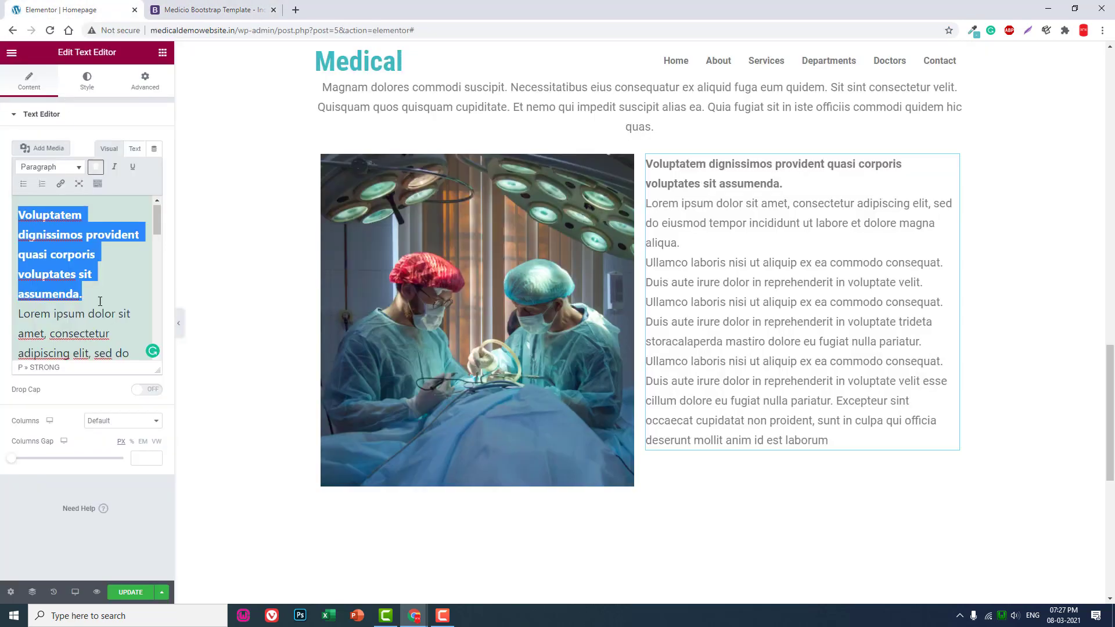
pyautogui.scroll(-2, 98, 301)
pyautogui.scroll(-2, 98, 301)
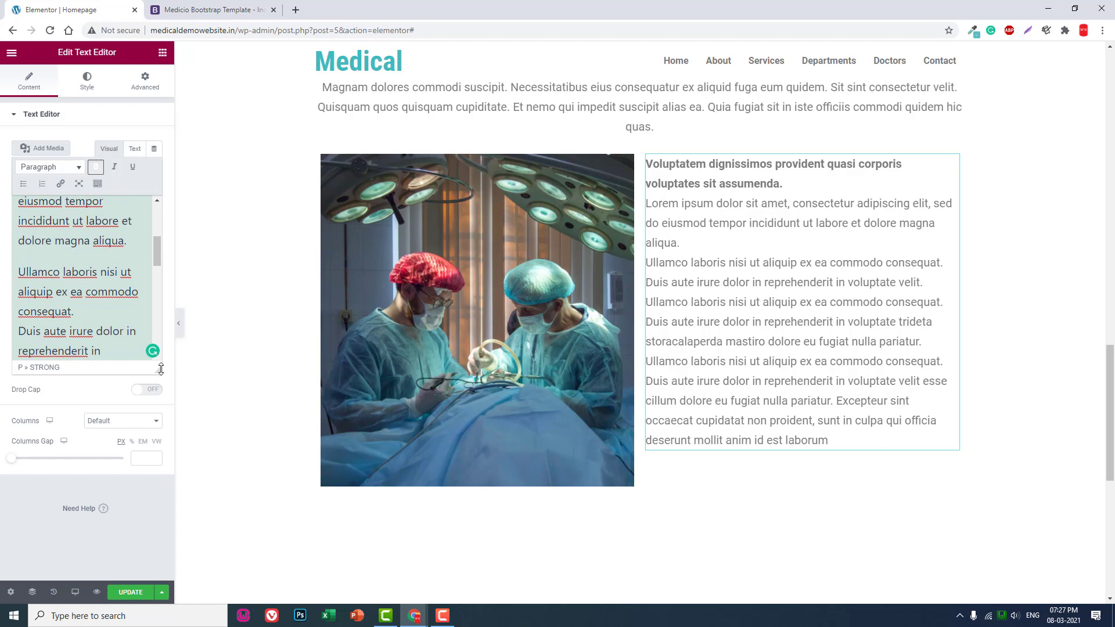
pyautogui.moveTo(158, 369); pyautogui.dragTo(153, 593)
pyautogui.scroll(-1, 17, 218)
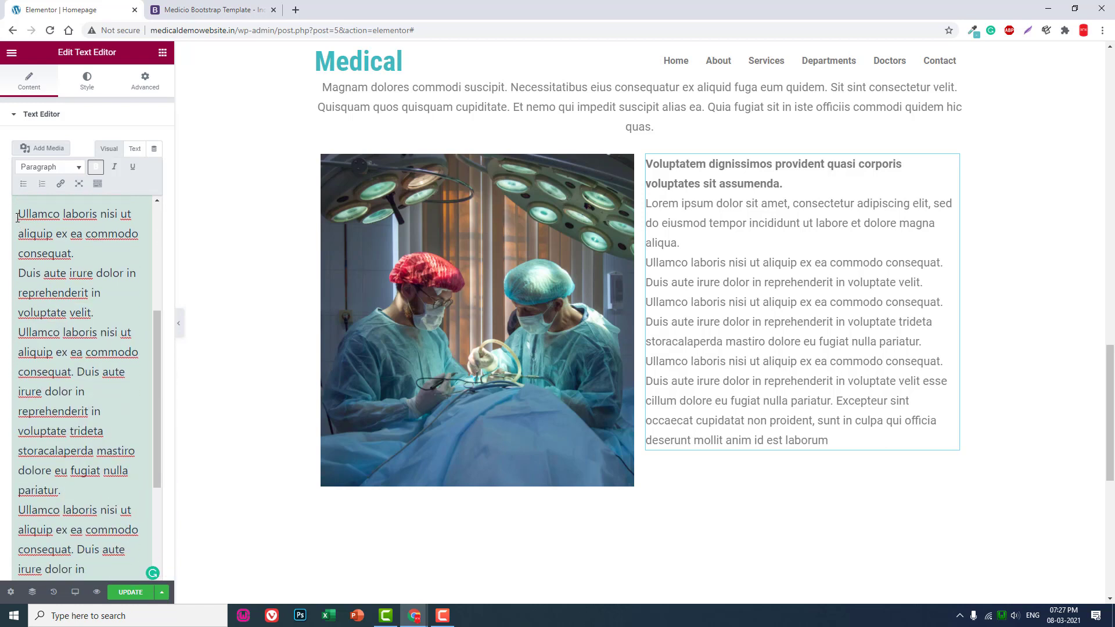
pyautogui.click(16, 216)
pyautogui.scroll(2, 99, 305)
pyautogui.scroll(-1, 87, 325)
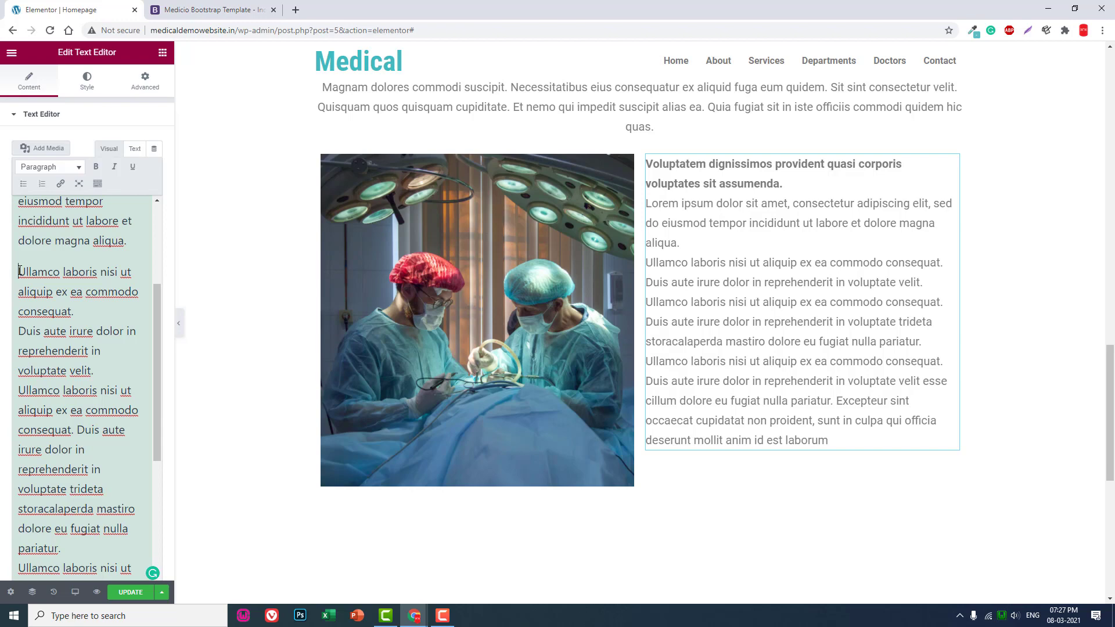
pyautogui.click(106, 370)
pyautogui.press('Return')
pyautogui.scroll(-2, 104, 381)
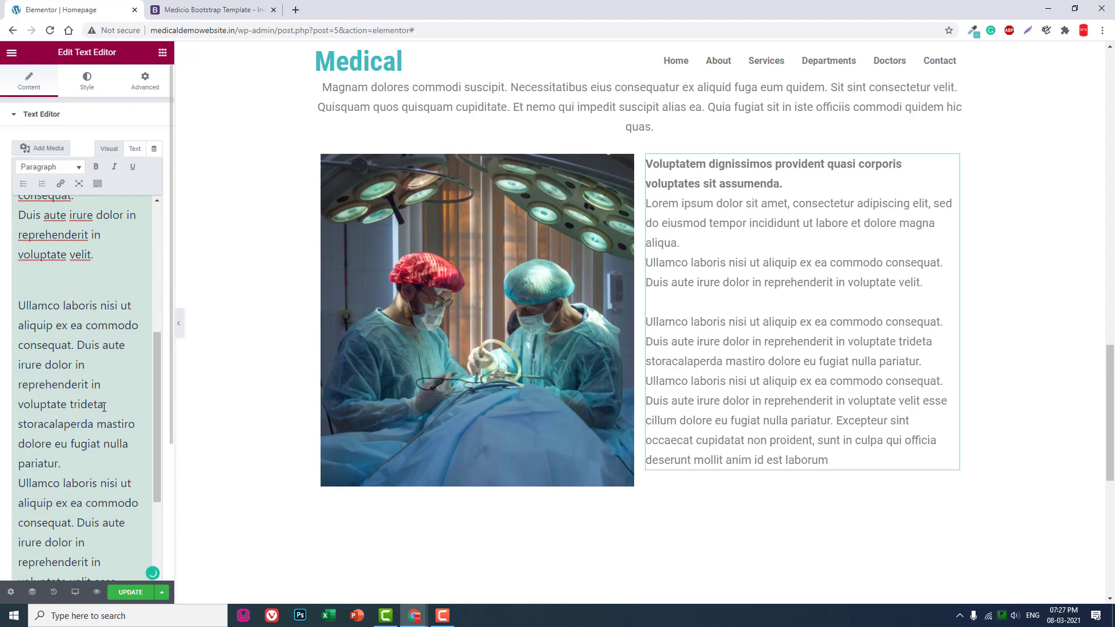
pyautogui.click(78, 461)
pyautogui.press('Return')
pyautogui.scroll(-3, 83, 453)
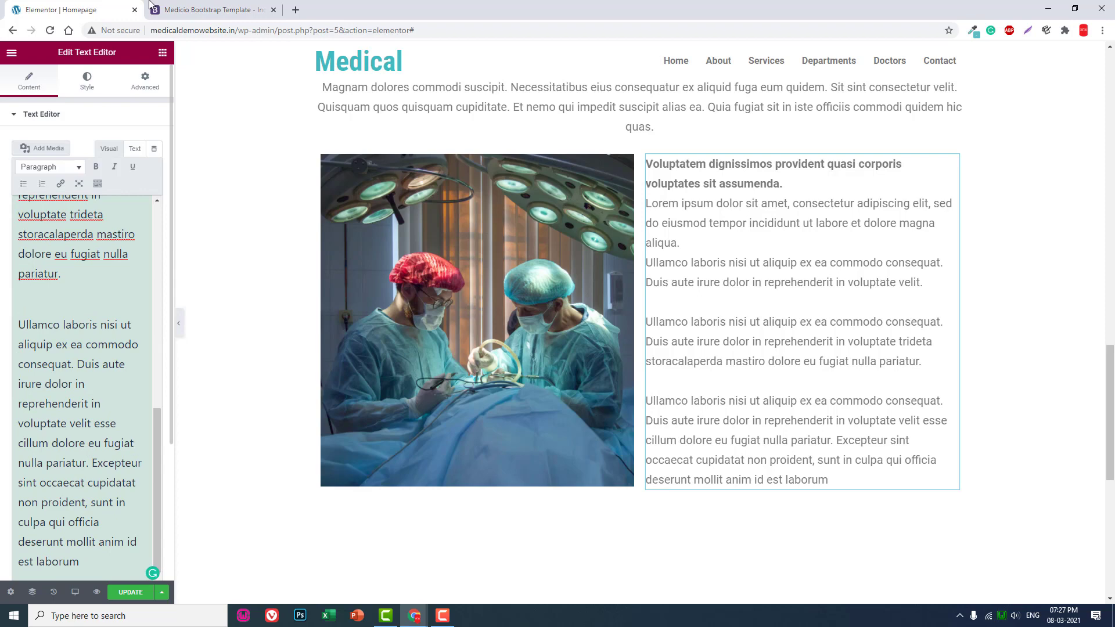
pyautogui.click(209, 10)
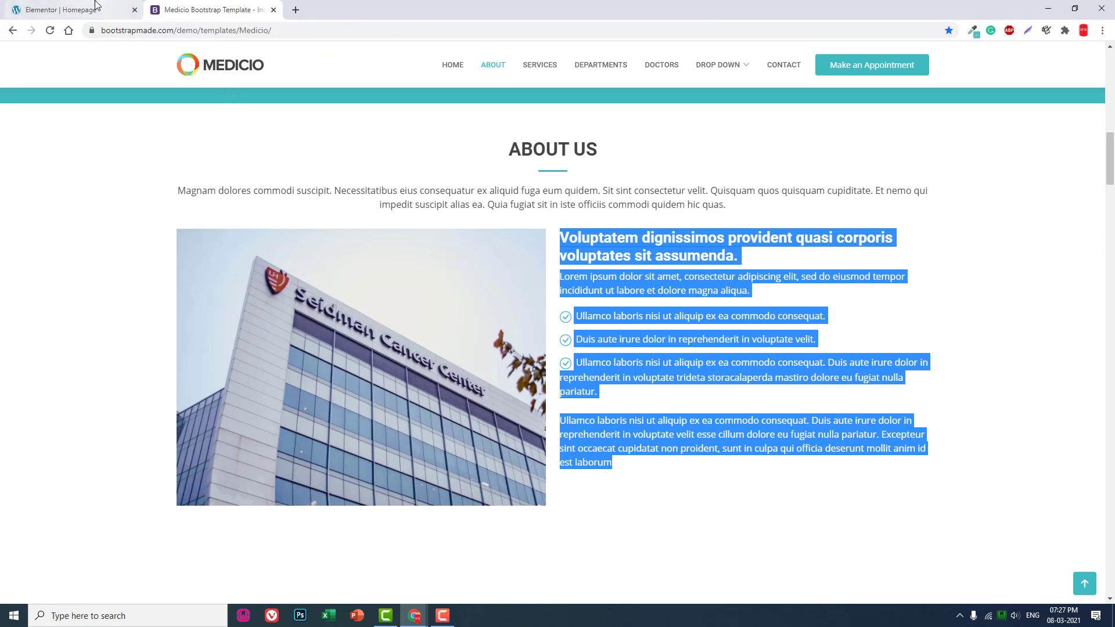
# Split the two Duis lines into separate paragraphs, comparing with the Medicio layout
pyautogui.click(78, 9)
pyautogui.scroll(1, 89, 252)
pyautogui.scroll(1, 87, 262)
pyautogui.scroll(1, 78, 305)
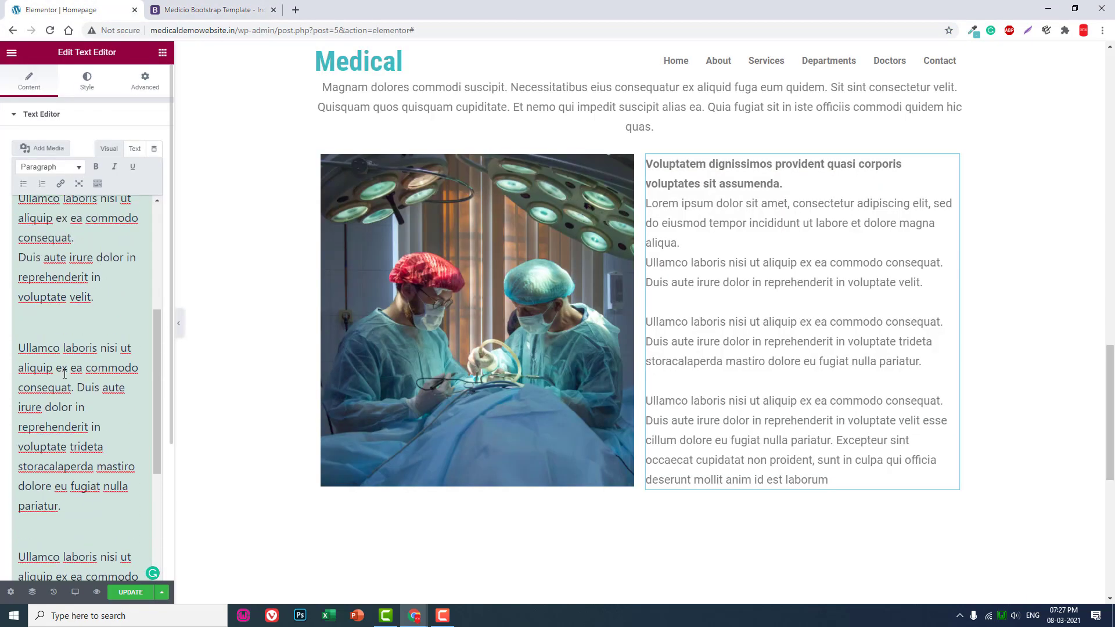
pyautogui.scroll(1, 60, 390)
pyautogui.scroll(1, 66, 391)
pyautogui.scroll(1, 91, 390)
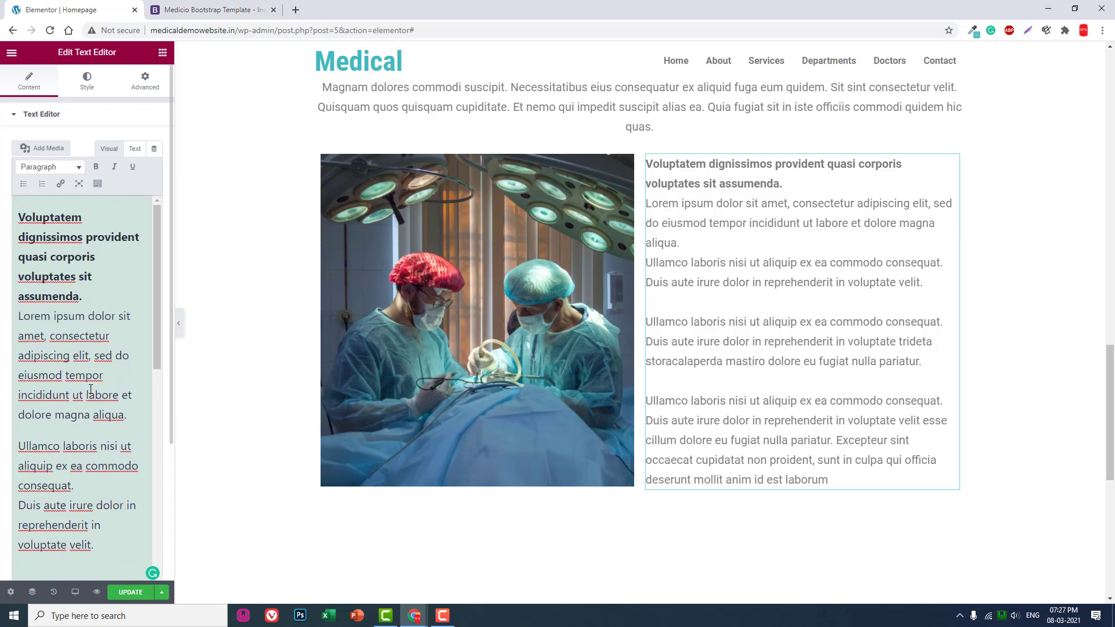
pyautogui.scroll(-1, 90, 390)
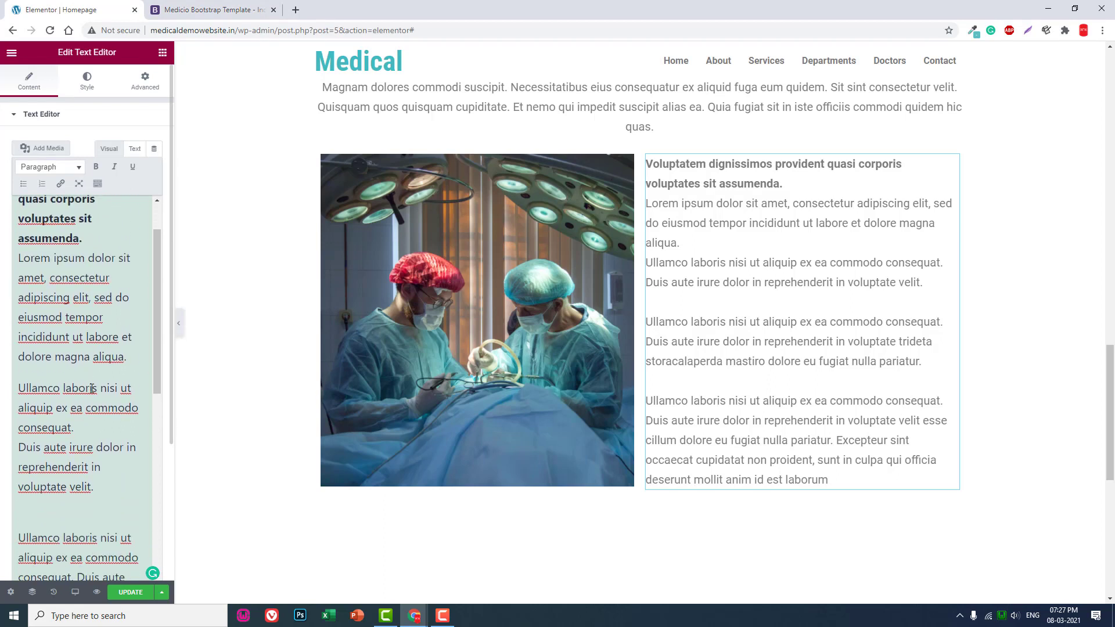
pyautogui.click(209, 10)
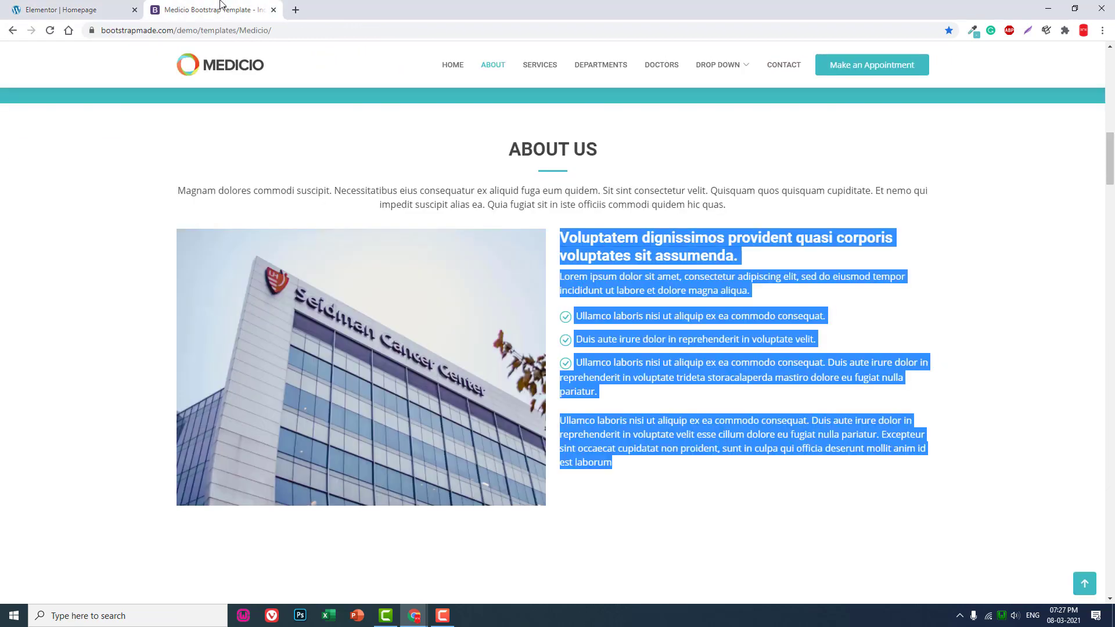
pyautogui.click(94, 5)
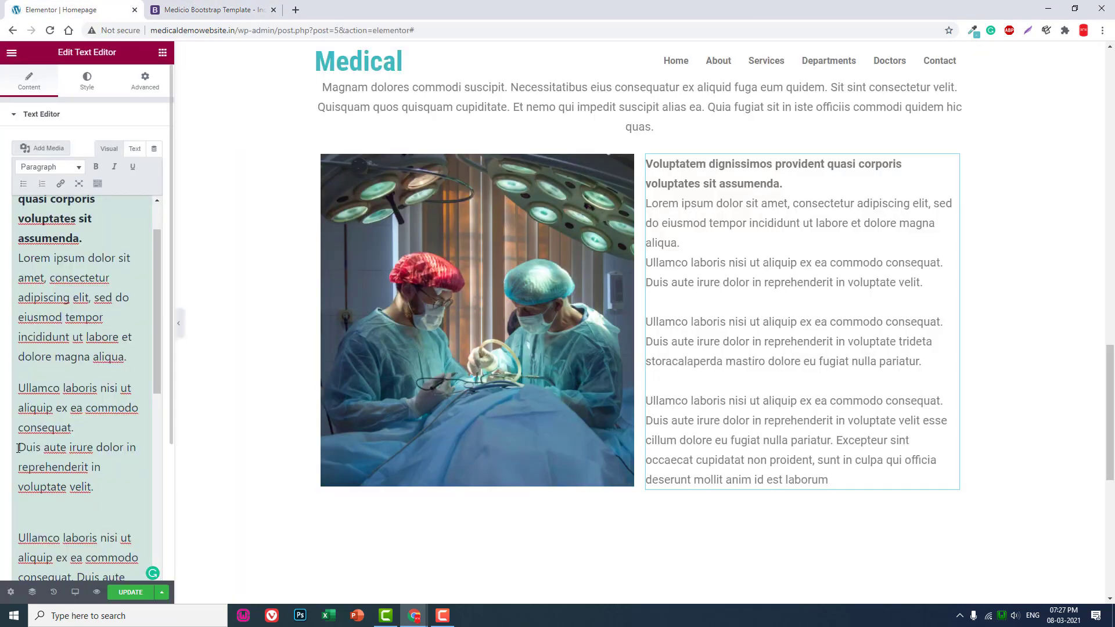
pyautogui.click(77, 427)
pyautogui.press('Return')
pyautogui.scroll(-3, 92, 450)
pyautogui.scroll(1, 66, 358)
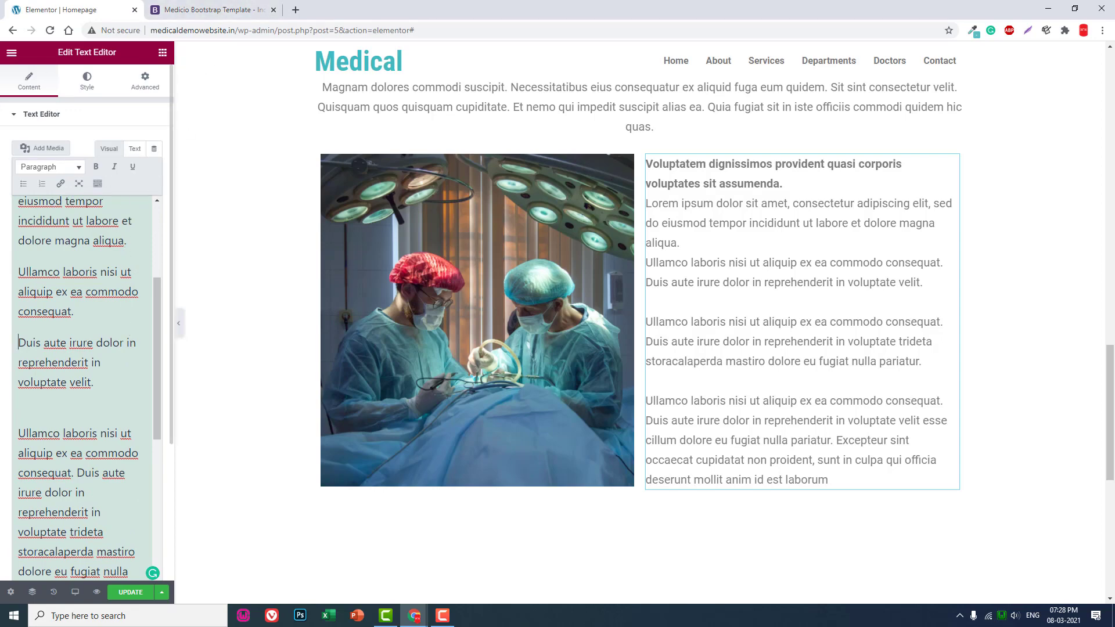
pyautogui.click(232, 6)
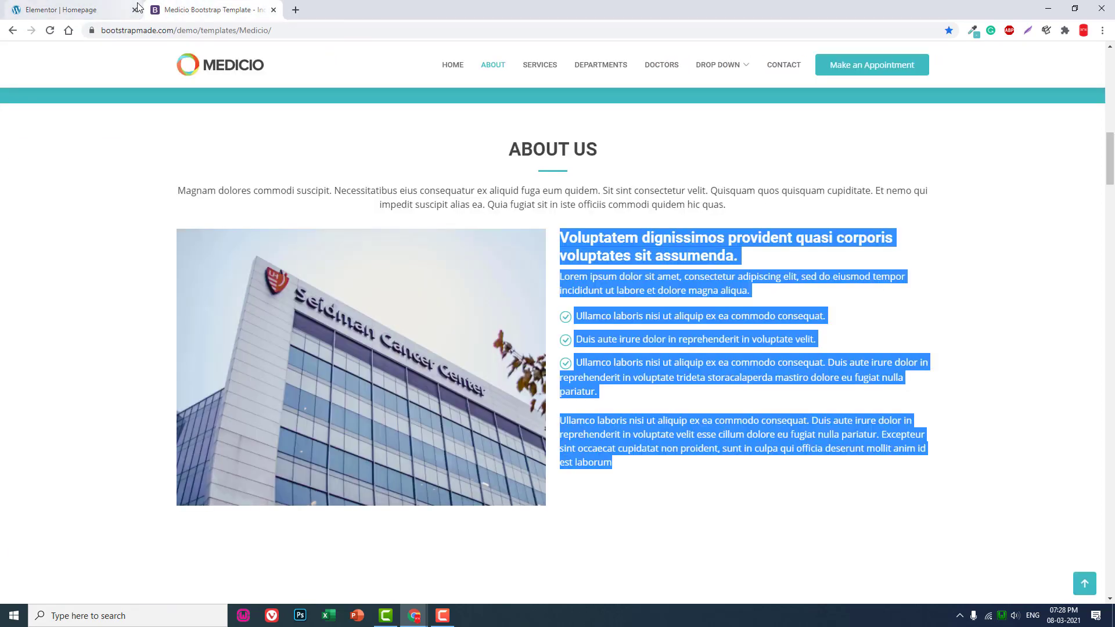
pyautogui.click(88, 9)
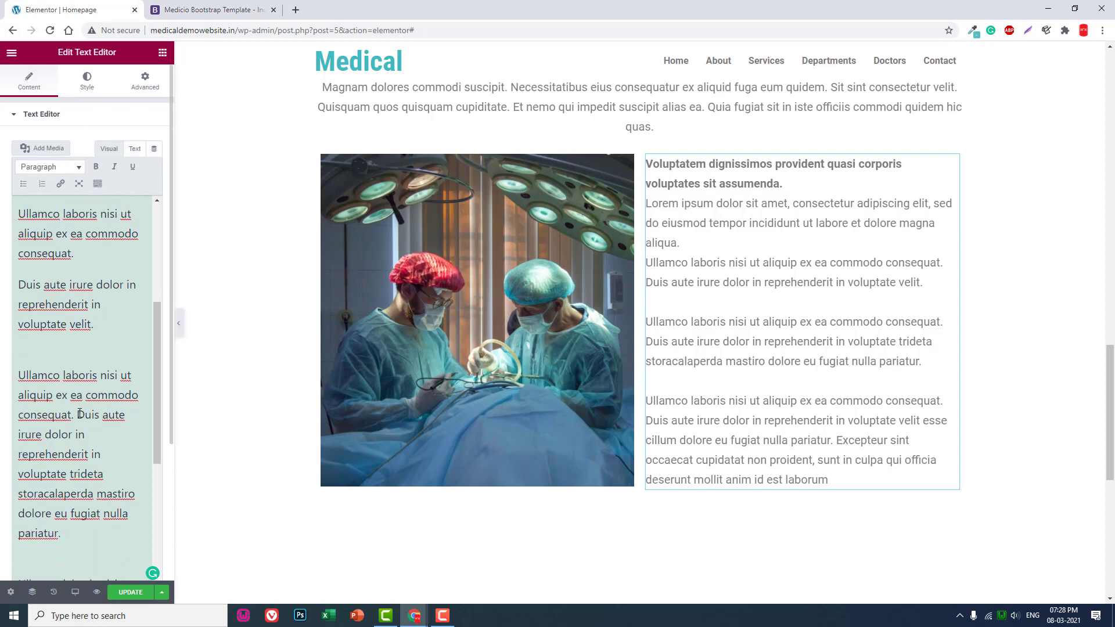
pyautogui.click(79, 414)
pyautogui.press('Return')
pyautogui.scroll(-3, 79, 414)
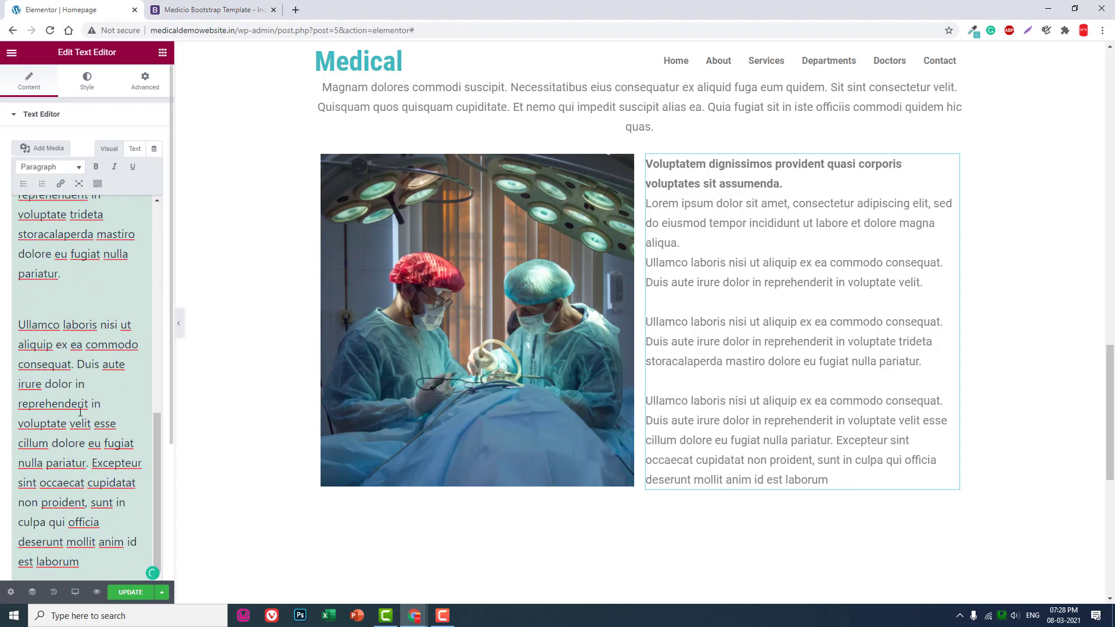
pyautogui.scroll(2, 80, 410)
pyautogui.scroll(2, 80, 410)
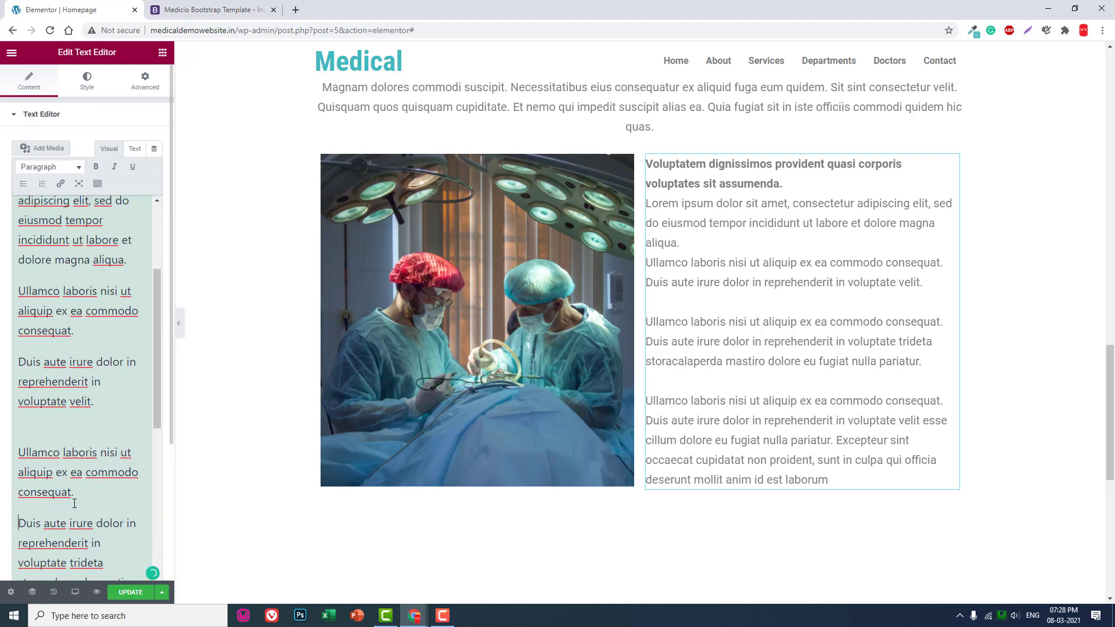
# Try bulleting the three short lines, undo it, and remove the empty line
pyautogui.moveTo(74, 503); pyautogui.dragTo(3, 288)
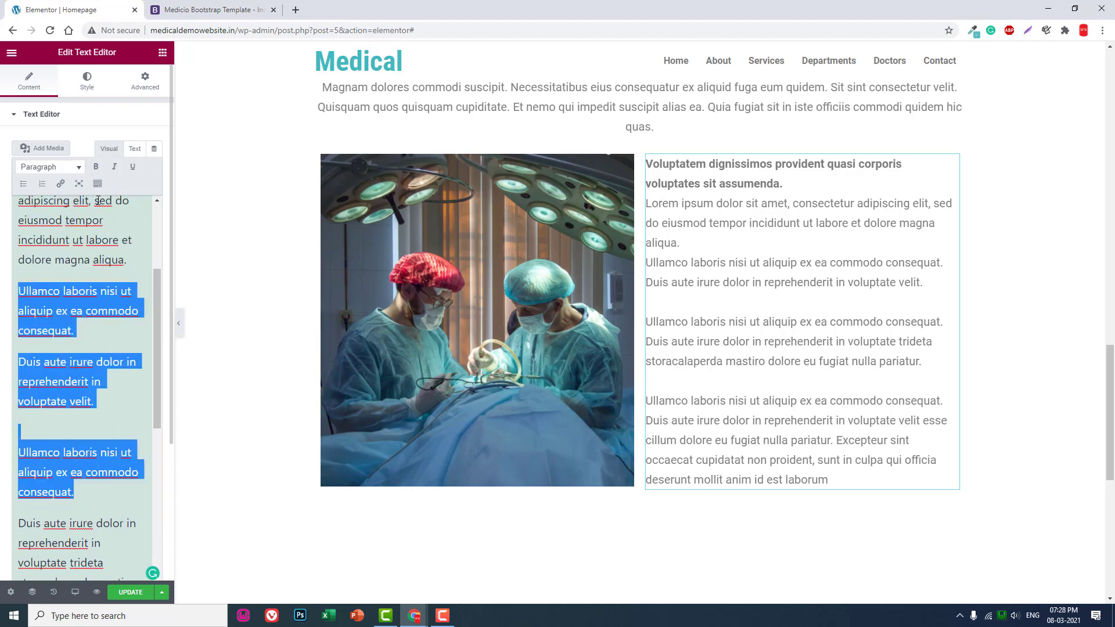
pyautogui.click(24, 184)
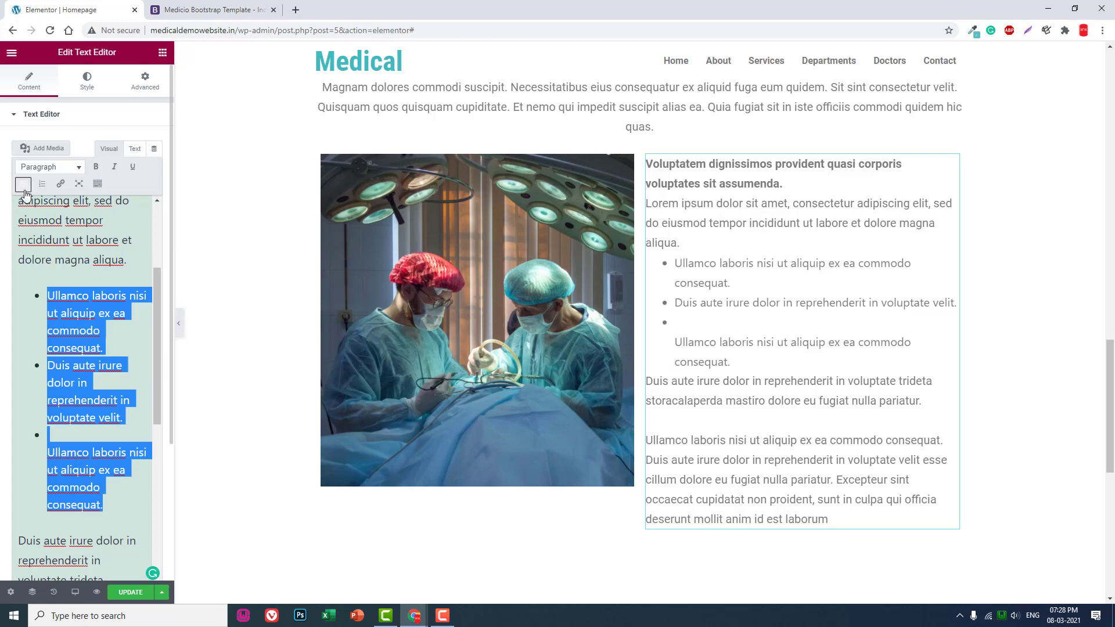
pyautogui.click(24, 186)
pyautogui.click(29, 427)
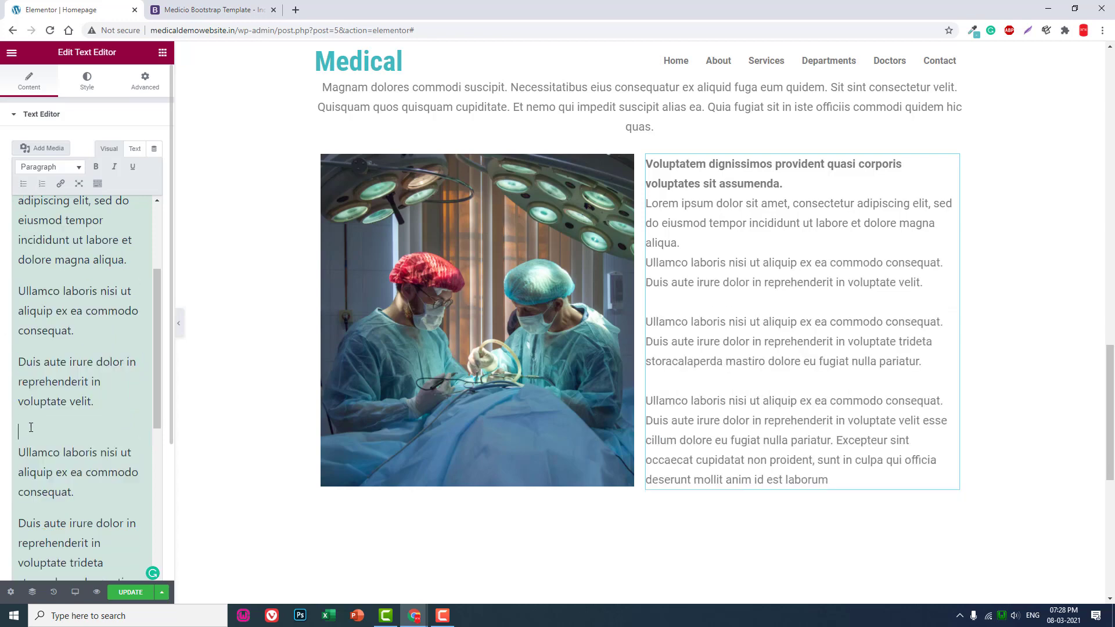
pyautogui.press('BackSpace')
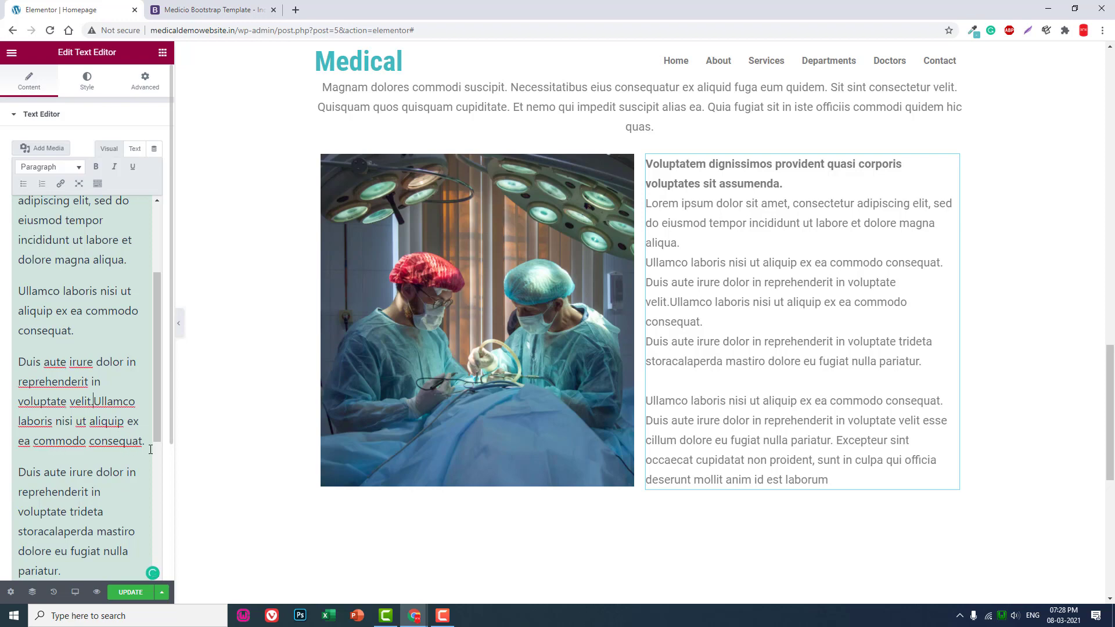
pyautogui.scroll(1, 48, 330)
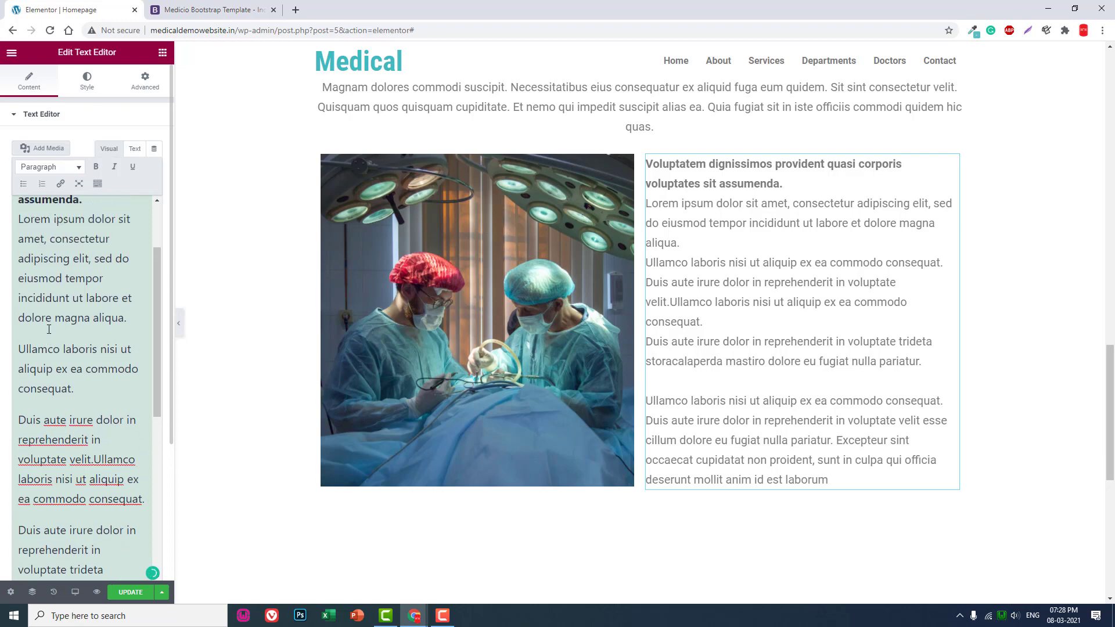
pyautogui.scroll(1, 48, 330)
pyautogui.scroll(-1, 47, 329)
pyautogui.scroll(-1, 47, 329)
pyautogui.scroll(-2, 48, 330)
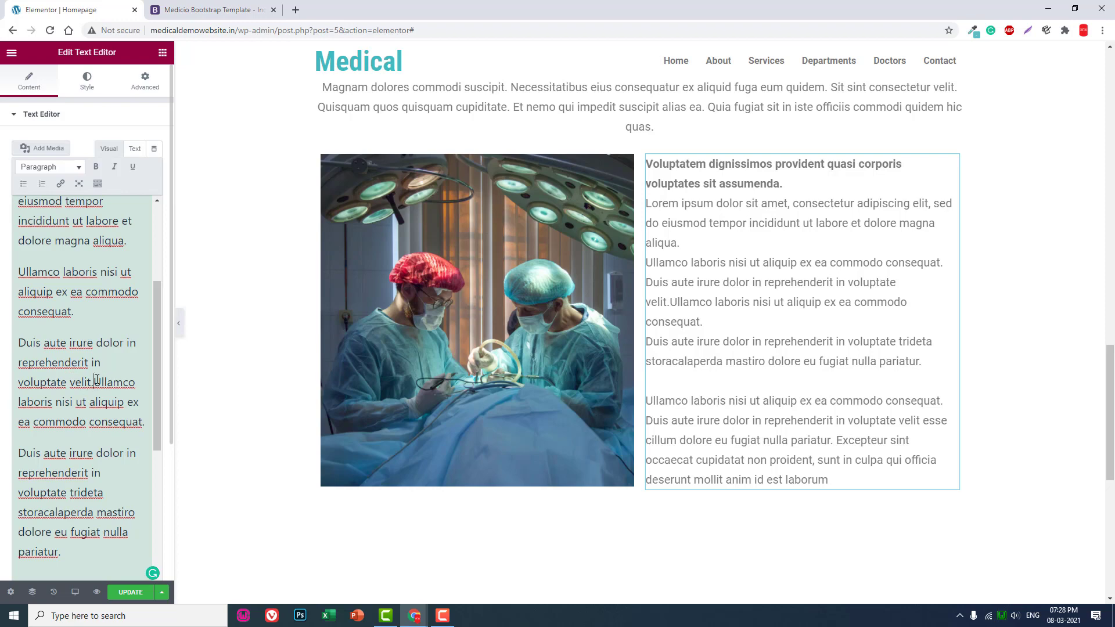
# Bullet the three Ullamco and Duis lines and add a blank line after the list
pyautogui.press('Return')
pyautogui.moveTo(76, 454); pyautogui.dragTo(14, 274)
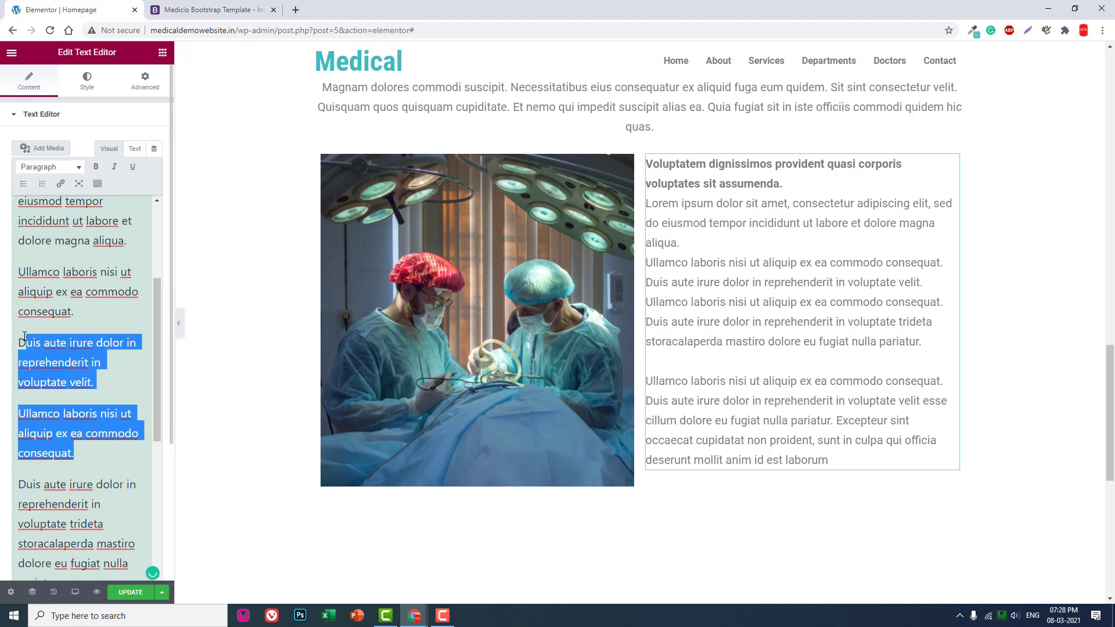
pyautogui.click(24, 184)
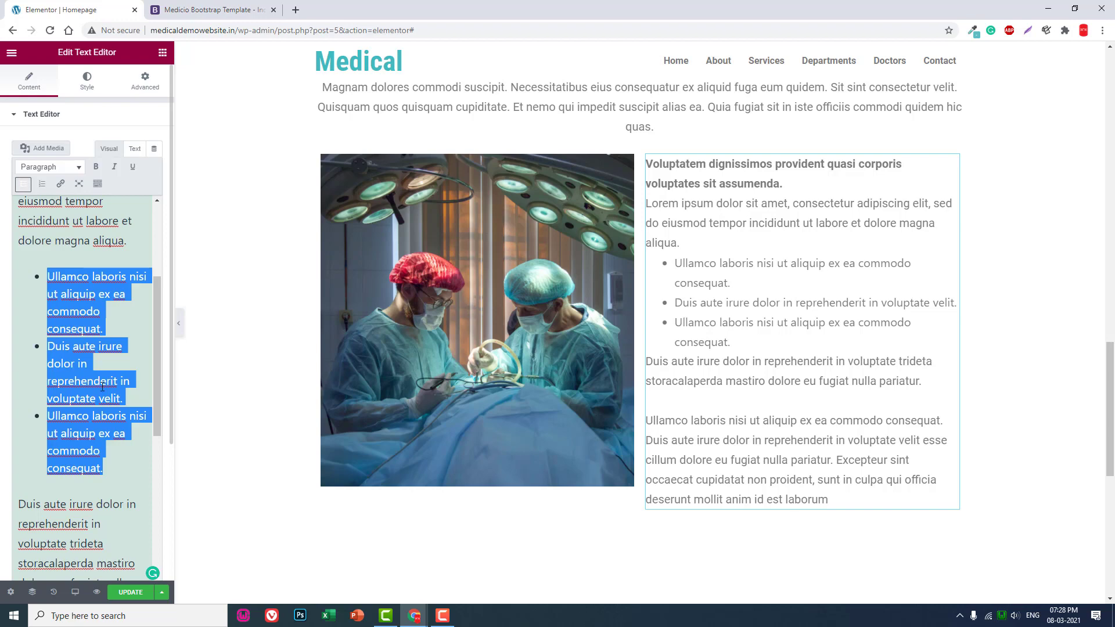
pyautogui.scroll(-3, 103, 384)
pyautogui.click(16, 271)
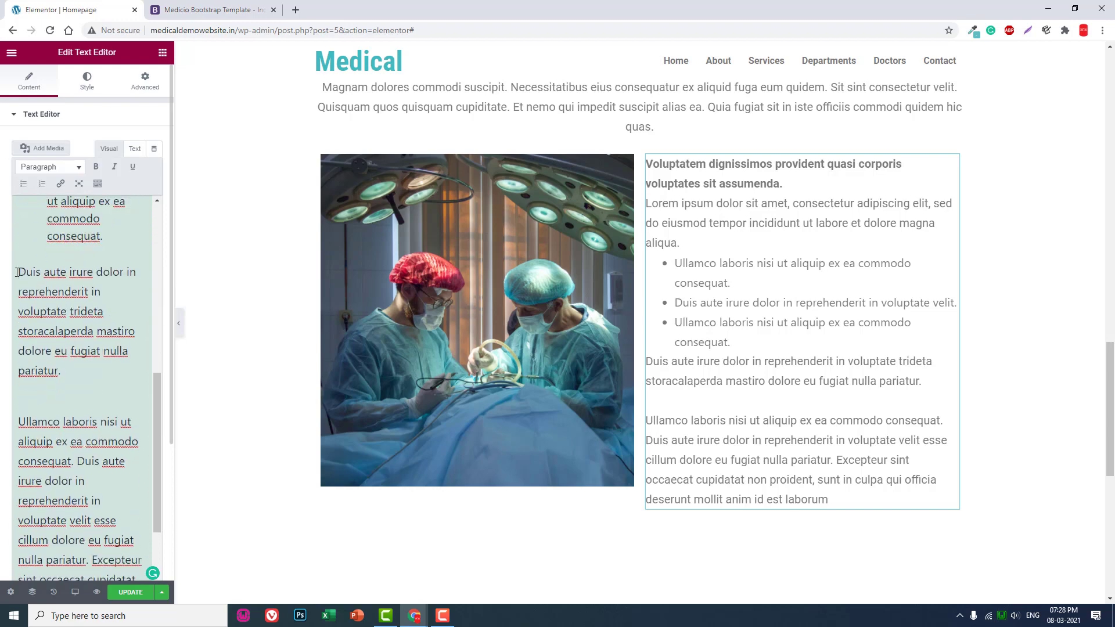
pyautogui.press('Return')
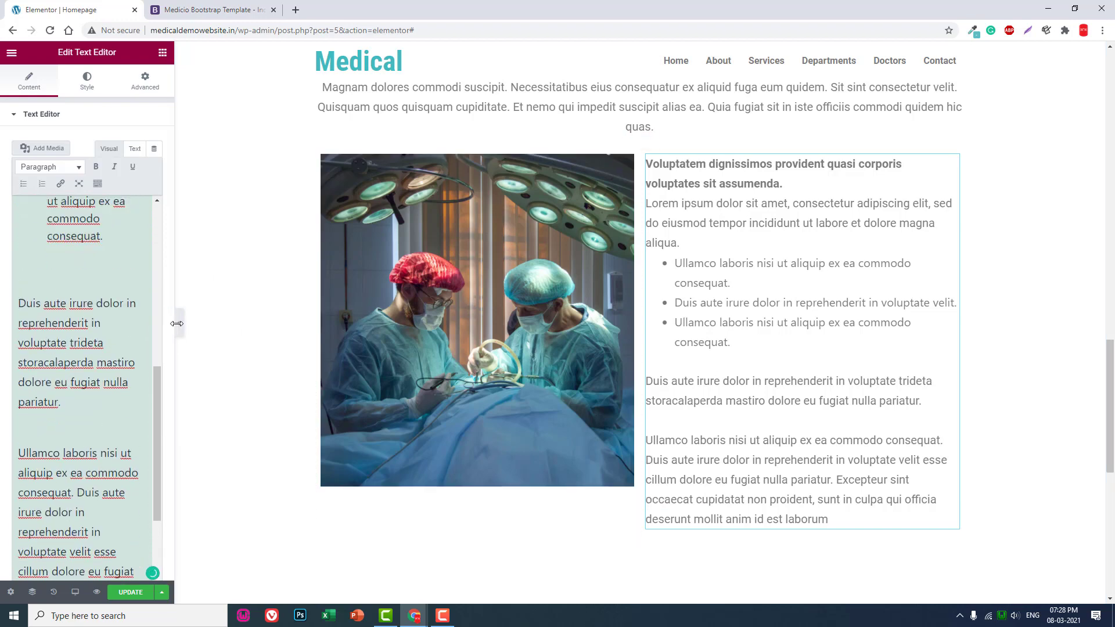
pyautogui.click(178, 322)
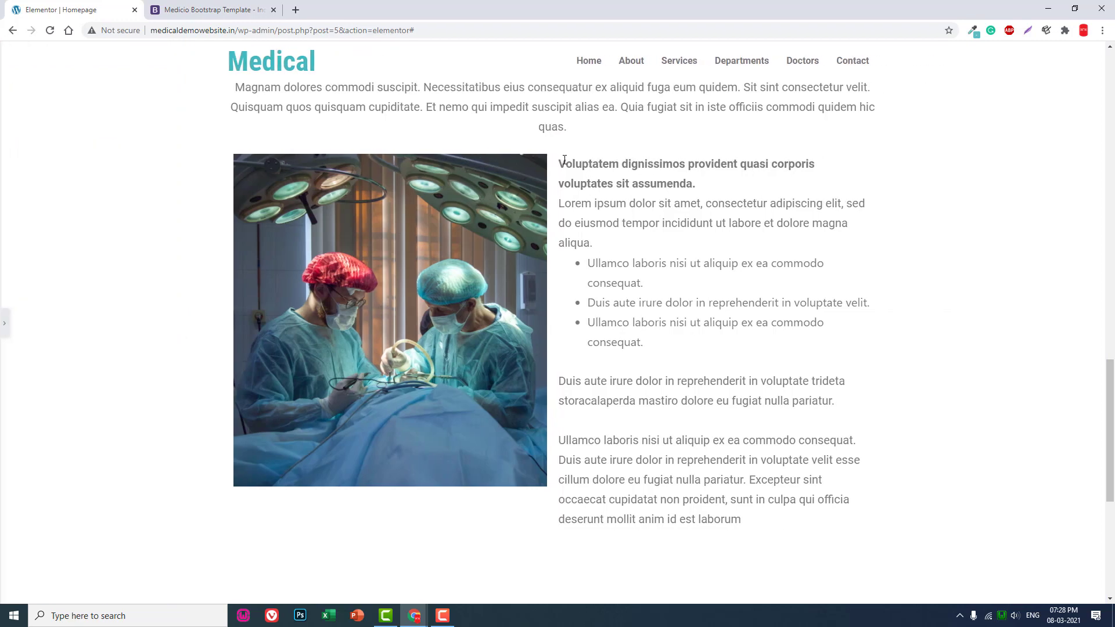
pyautogui.scroll(1, 486, 273)
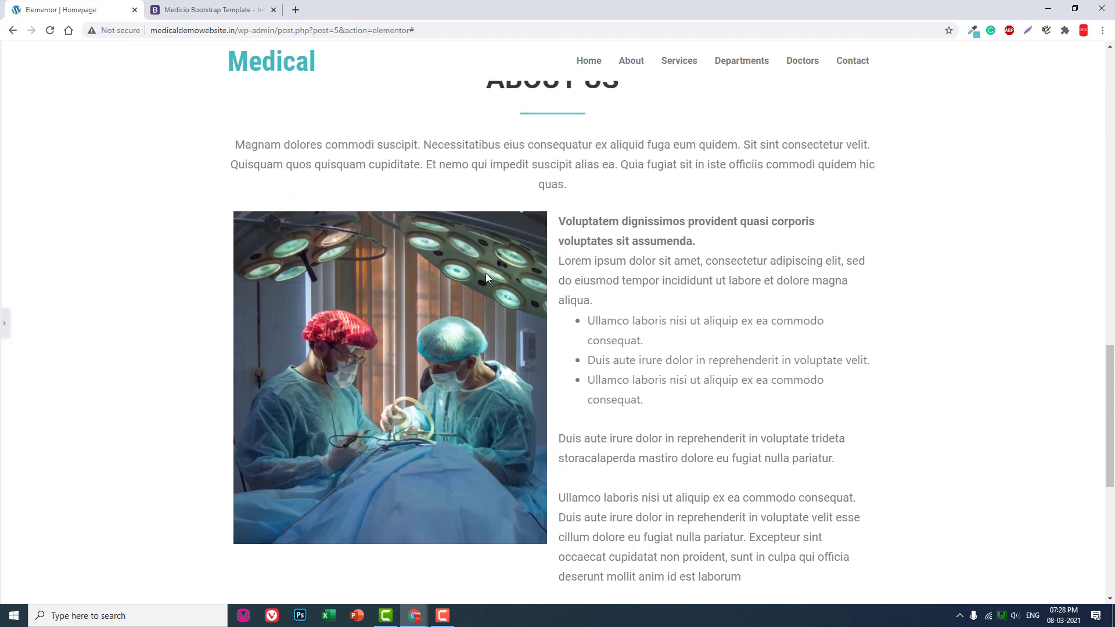
pyautogui.scroll(-1, 302, 280)
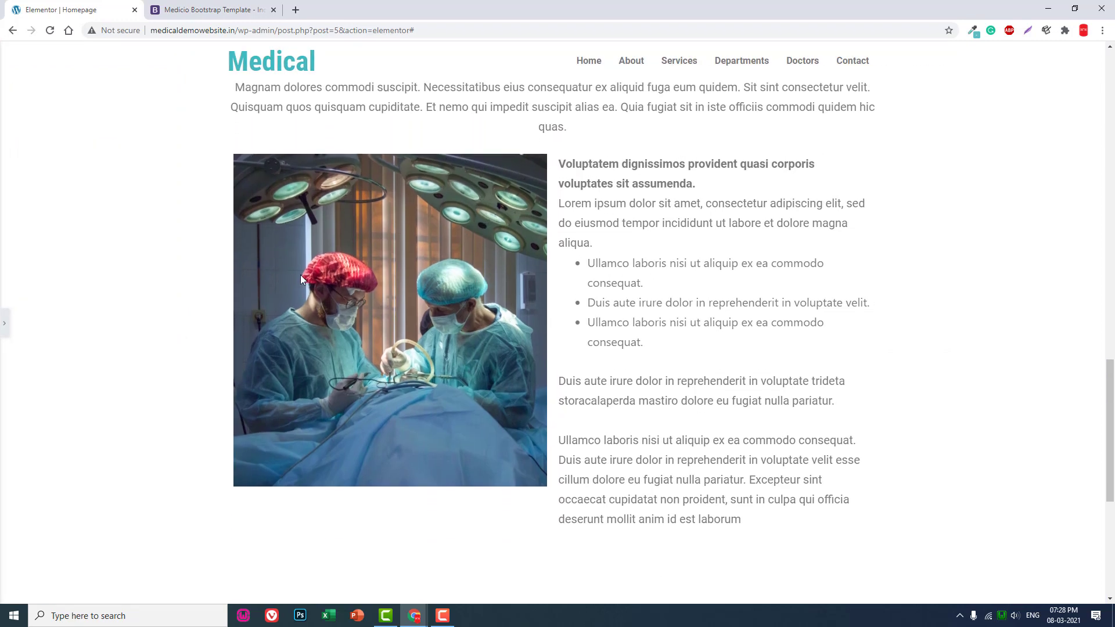
# Set separate right and left padding on the text column, then preview full width
pyautogui.click(6, 321)
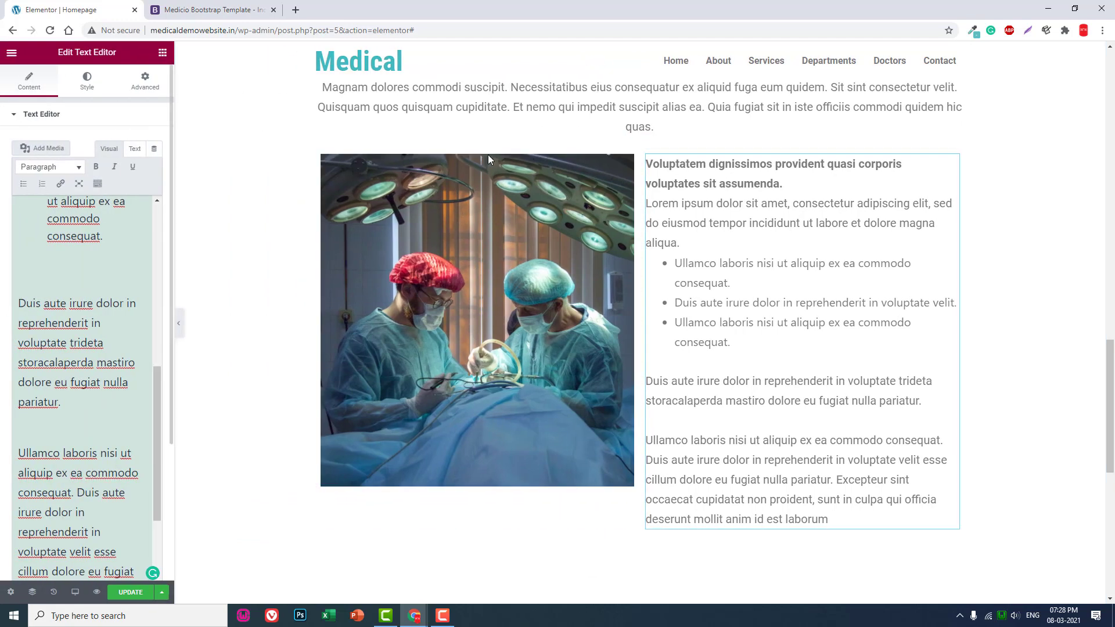
pyautogui.click(647, 157)
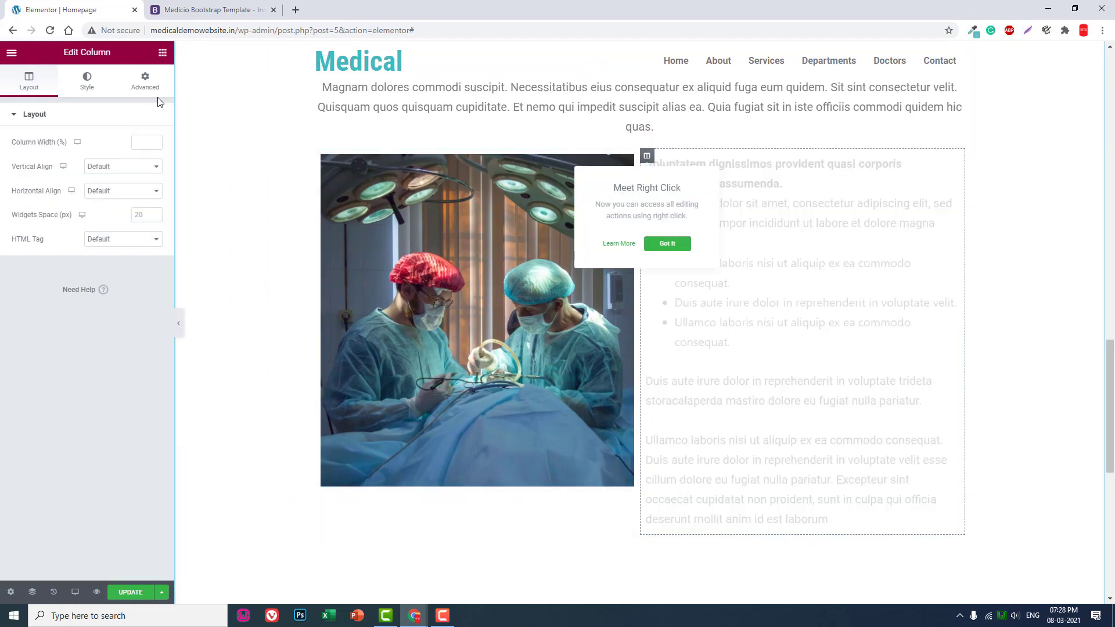
pyautogui.click(145, 80)
pyautogui.click(111, 202)
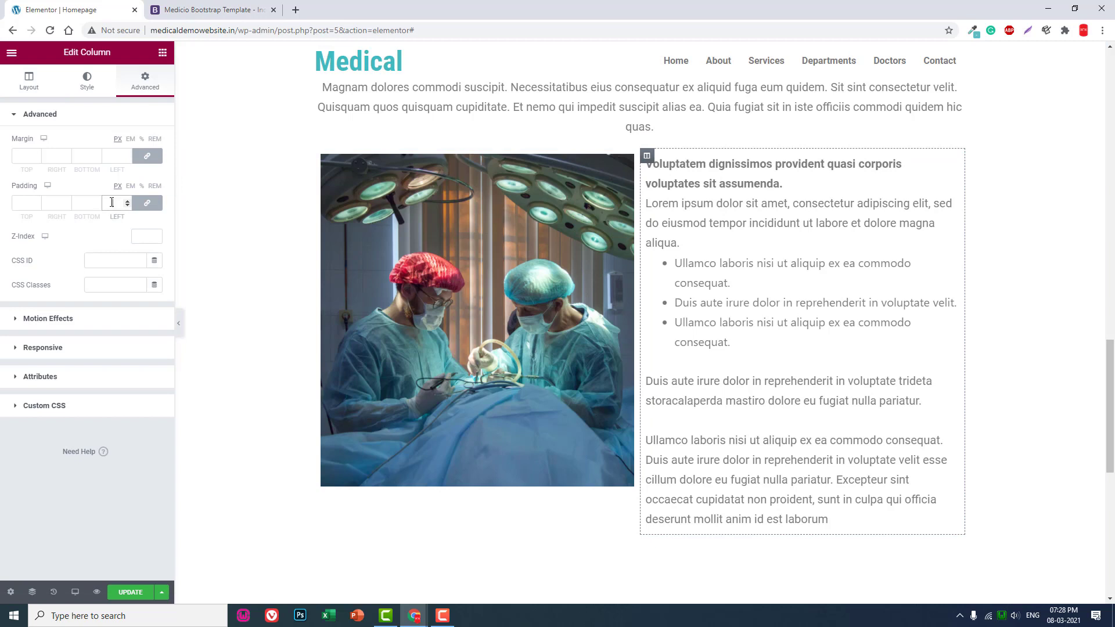
pyautogui.click(146, 202)
pyautogui.write('0')
pyautogui.click(52, 202)
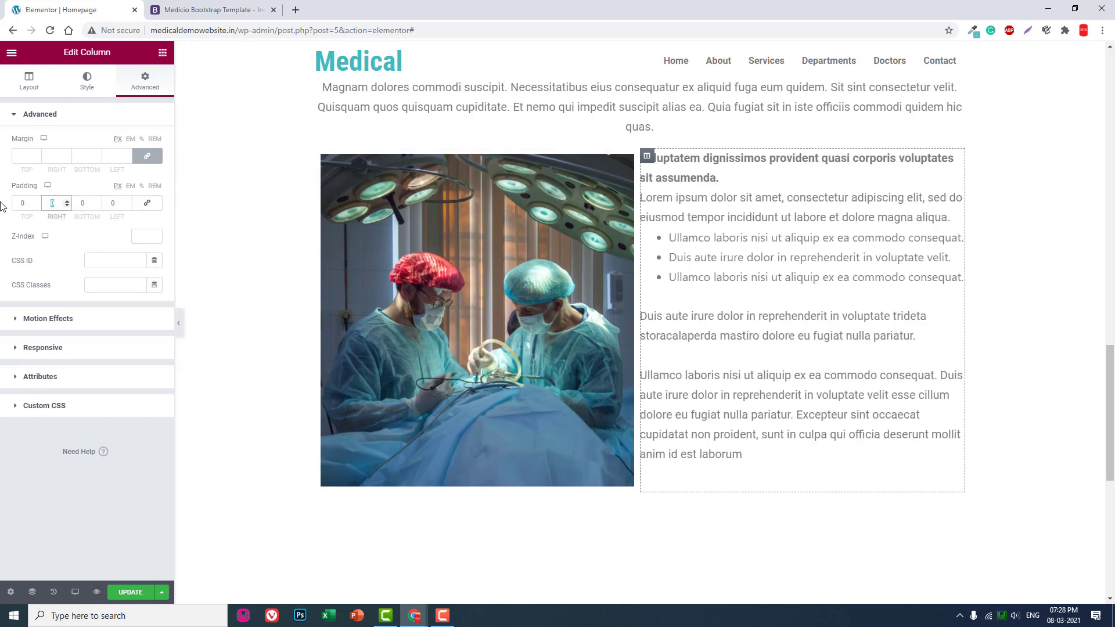
pyautogui.write('40')
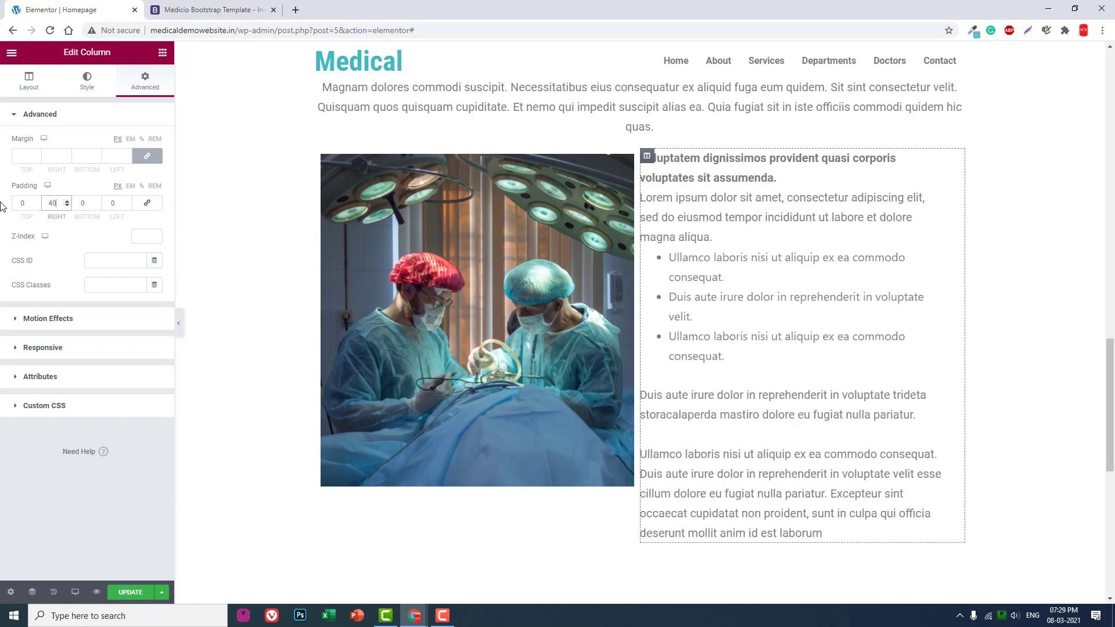
pyautogui.press('Tab')
pyautogui.press('Tab')
pyautogui.write('40')
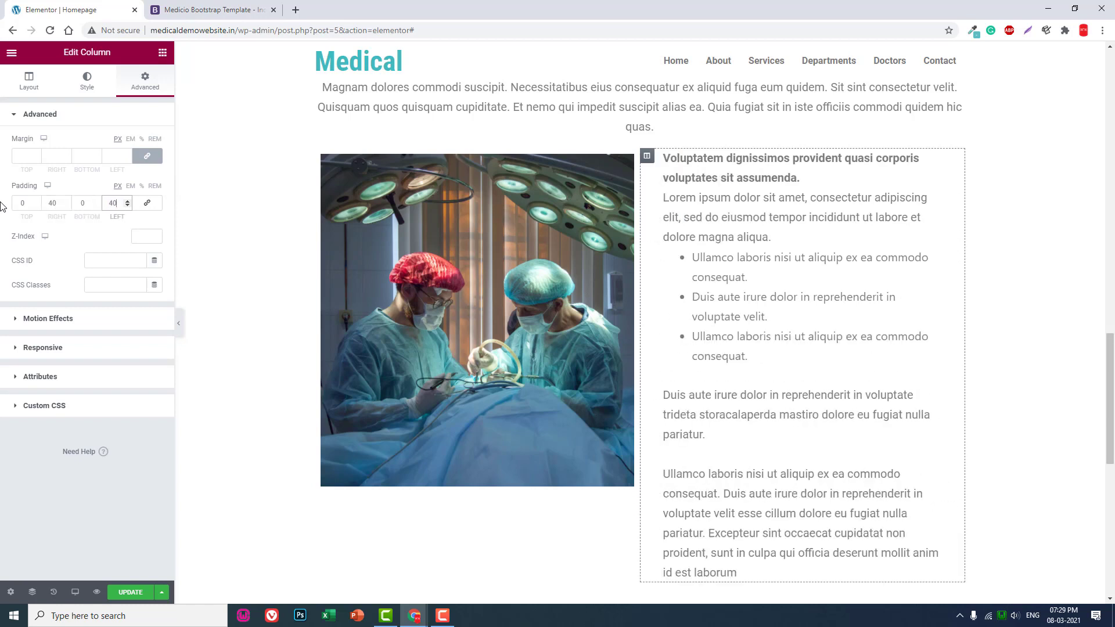
pyautogui.click(178, 320)
pyautogui.scroll(-2, 789, 321)
pyautogui.scroll(1, 788, 321)
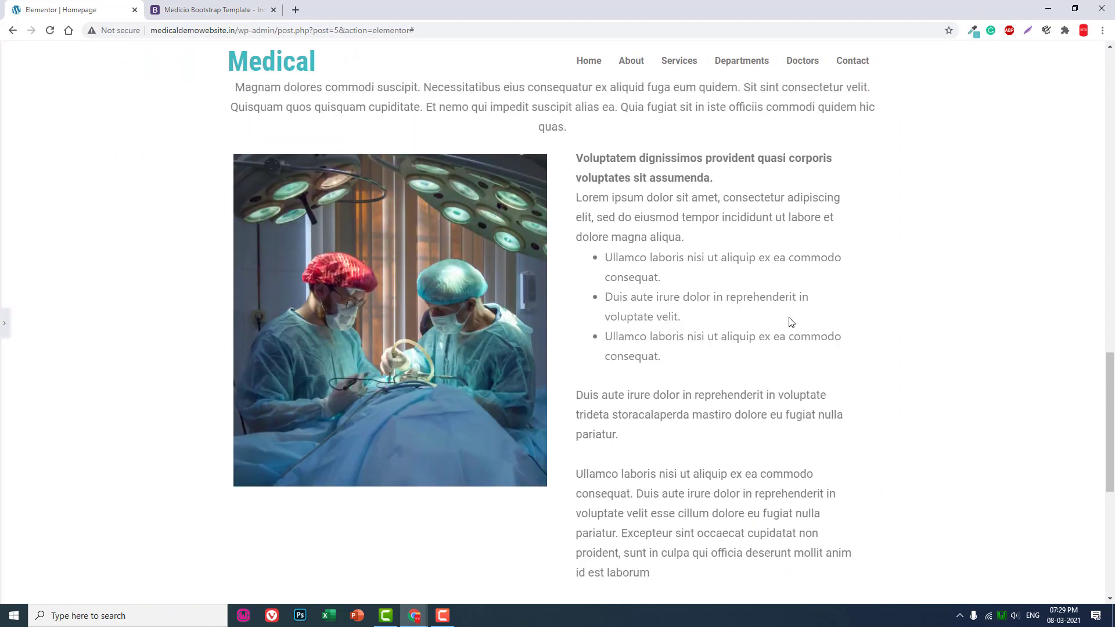
pyautogui.scroll(1, 791, 322)
pyautogui.scroll(-1, 790, 321)
pyautogui.scroll(1, 789, 317)
pyautogui.scroll(-1, 503, 323)
pyautogui.scroll(-1, 410, 532)
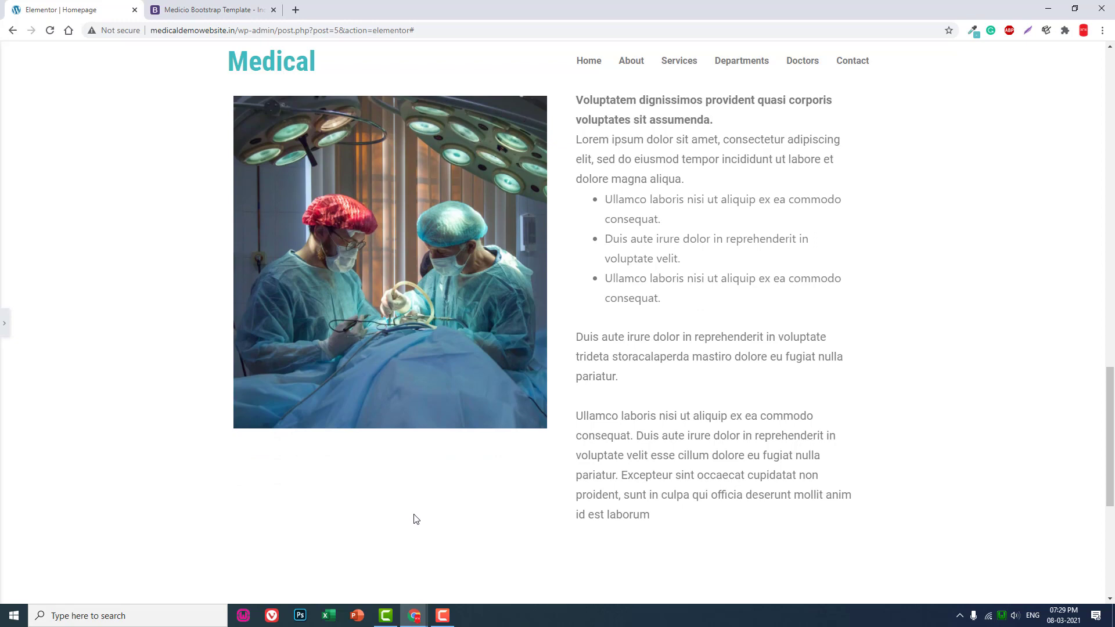
pyautogui.scroll(1, 418, 525)
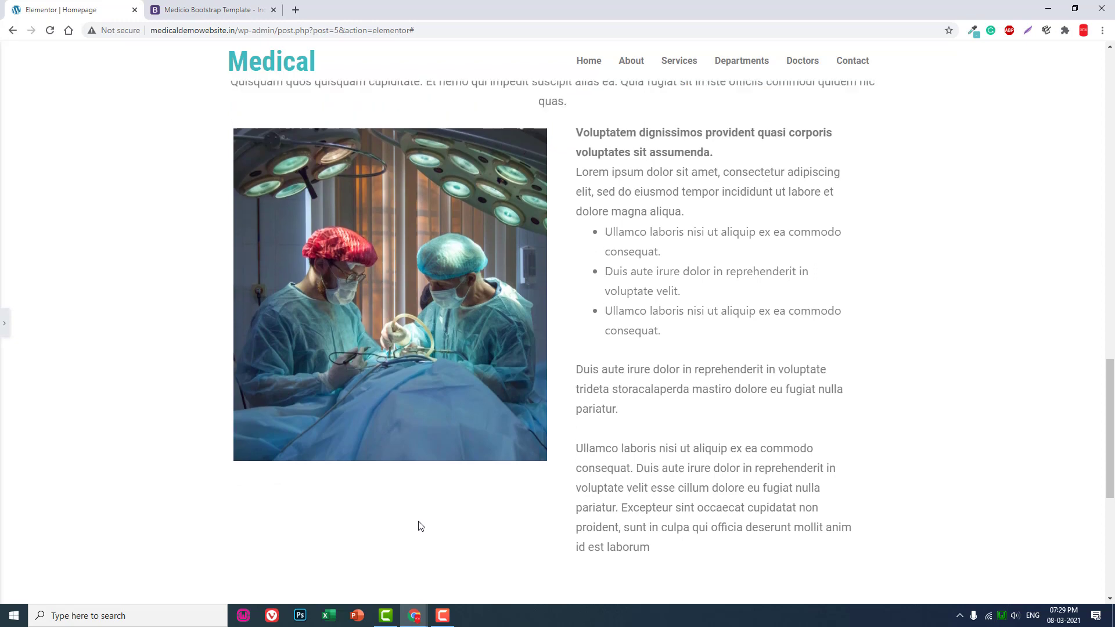
pyautogui.scroll(-1, 562, 458)
pyautogui.scroll(1, 35, 274)
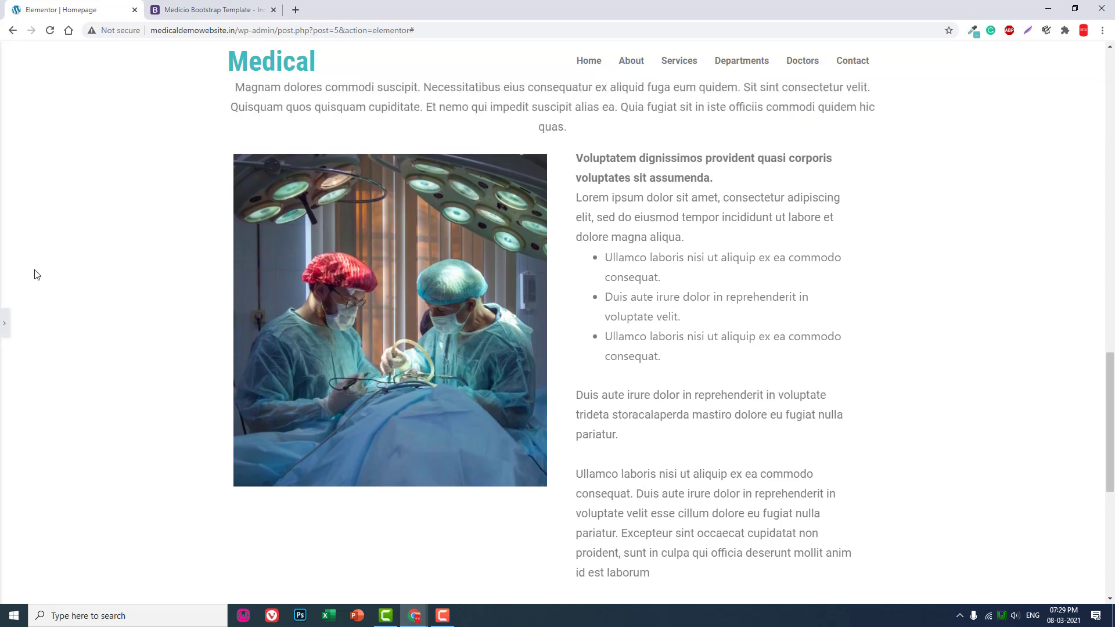
# Set the surgeon photo's Image Size to Full
pyautogui.click(5, 322)
pyautogui.click(388, 257)
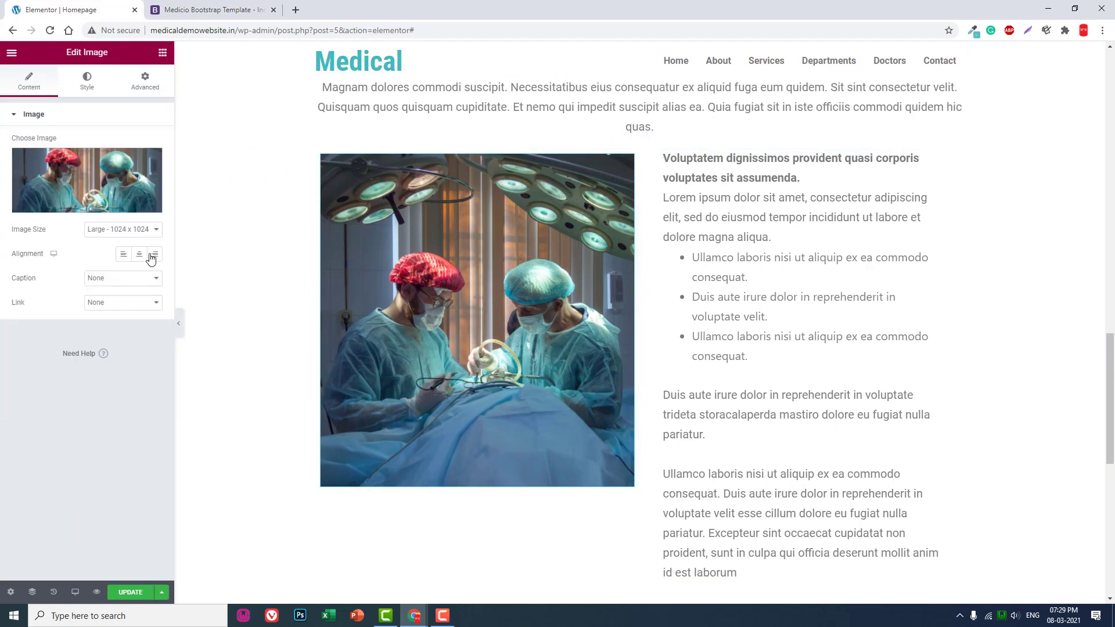
pyautogui.click(122, 230)
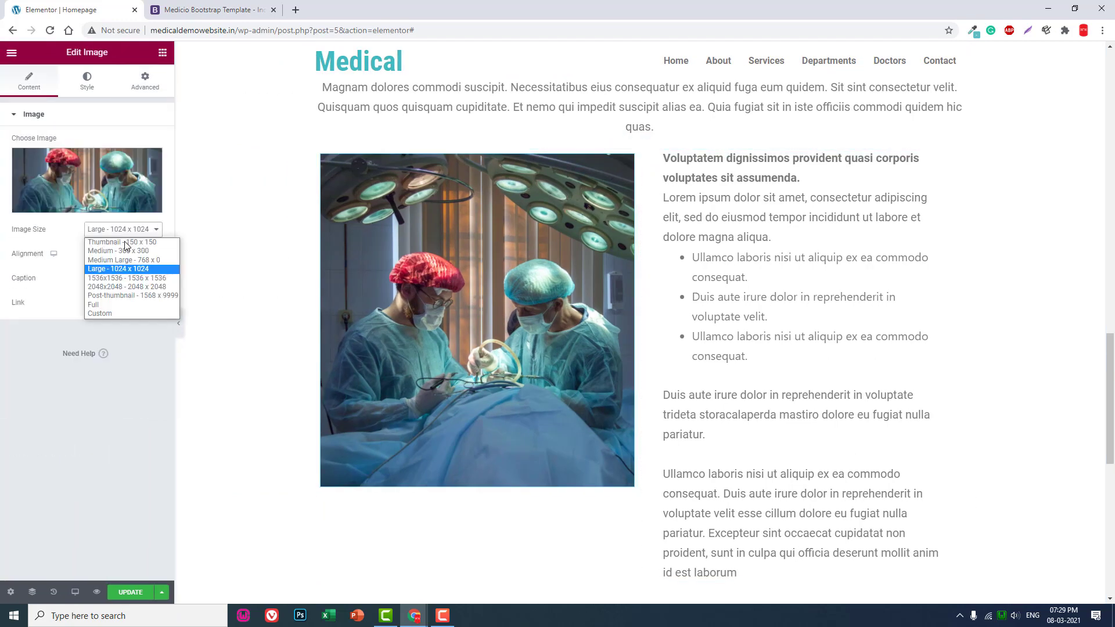
pyautogui.click(113, 304)
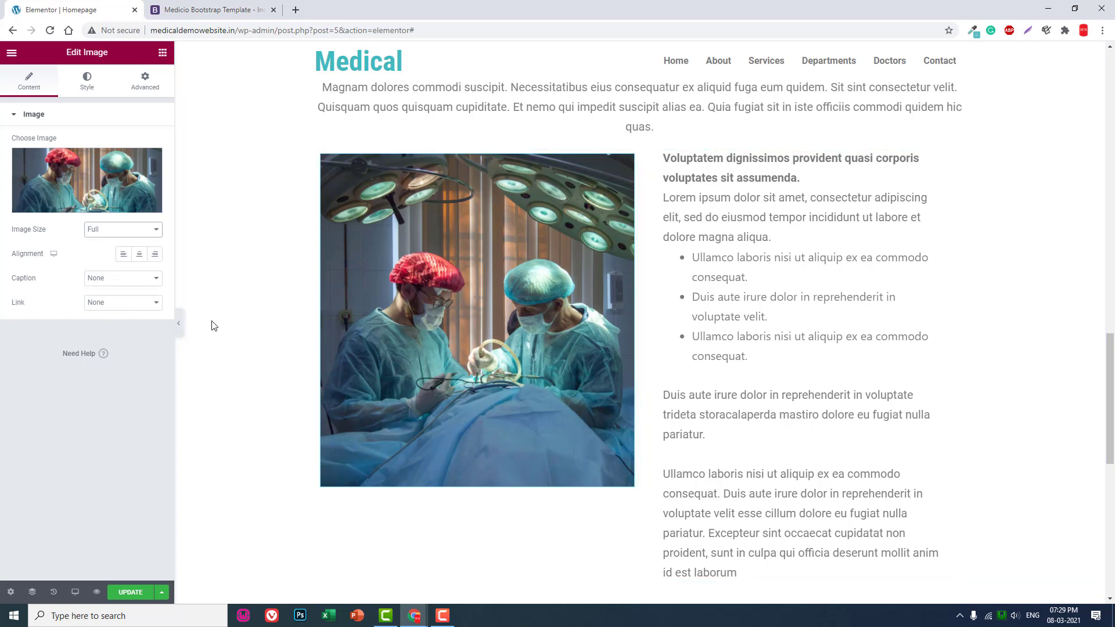
# Preview the page, then open the Media Library to choose a replacement for the surgeon photo
pyautogui.click(179, 325)
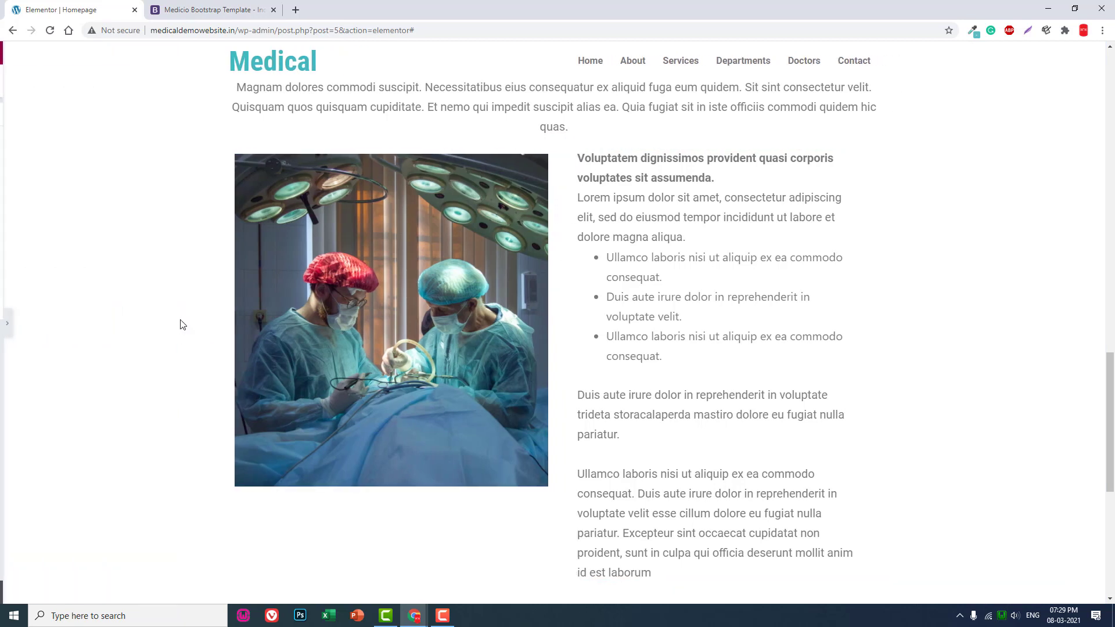
pyautogui.scroll(-2, 181, 324)
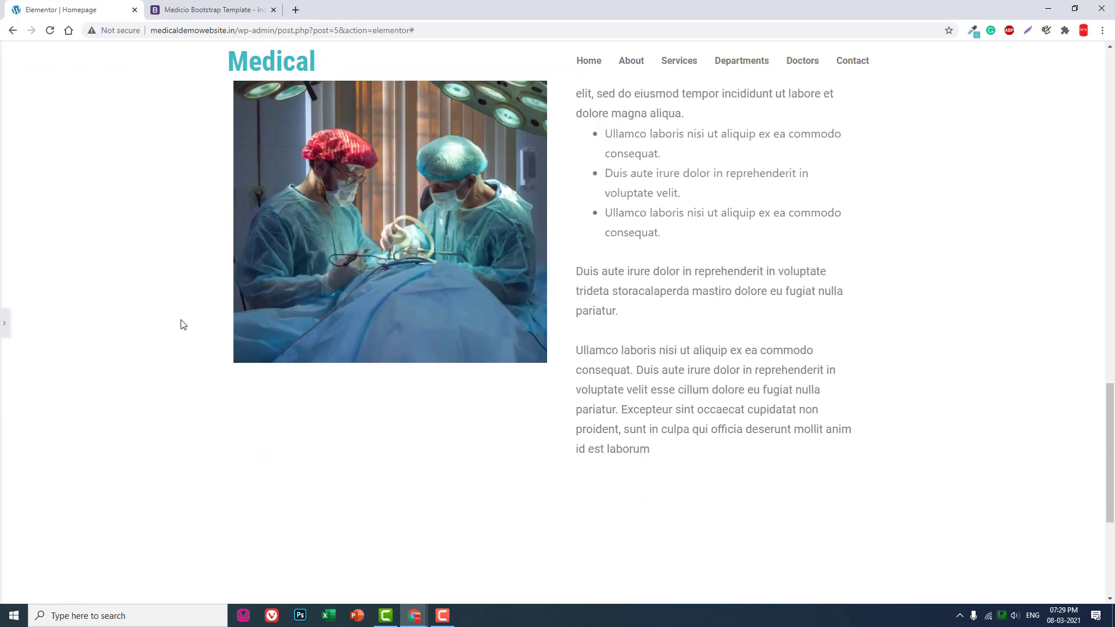
pyautogui.scroll(2, 181, 325)
pyautogui.scroll(-1, 181, 325)
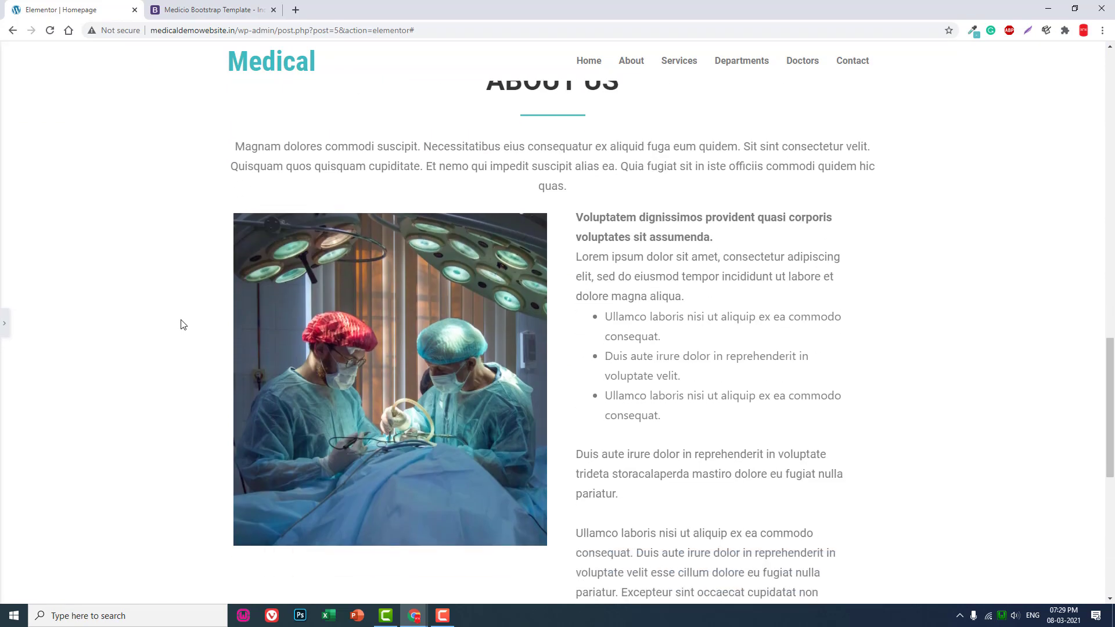
pyautogui.click(5, 322)
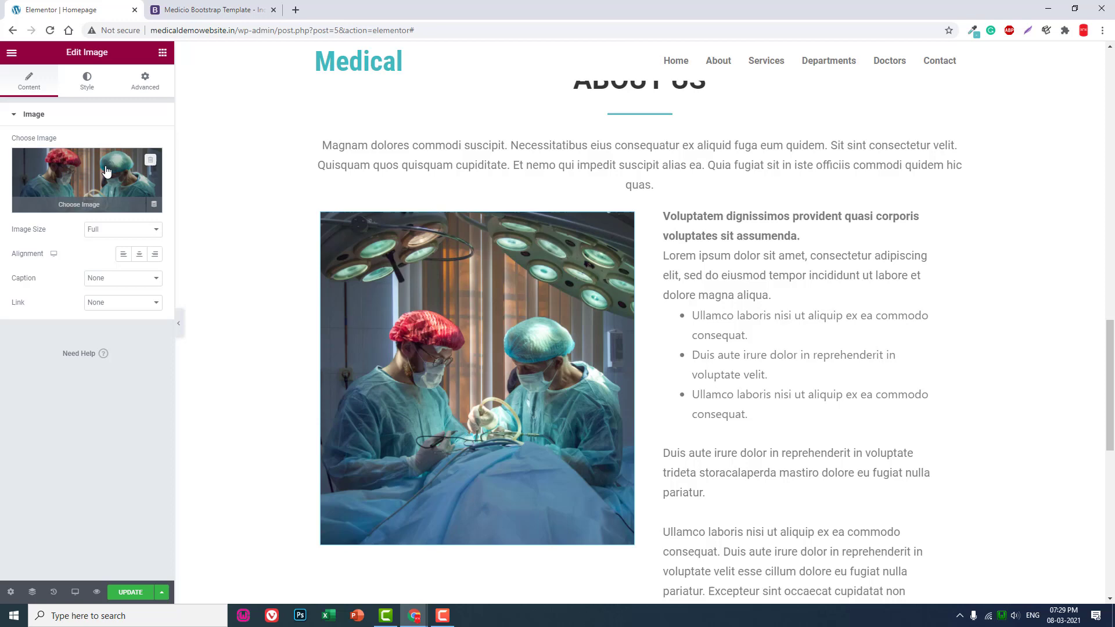
pyautogui.click(106, 171)
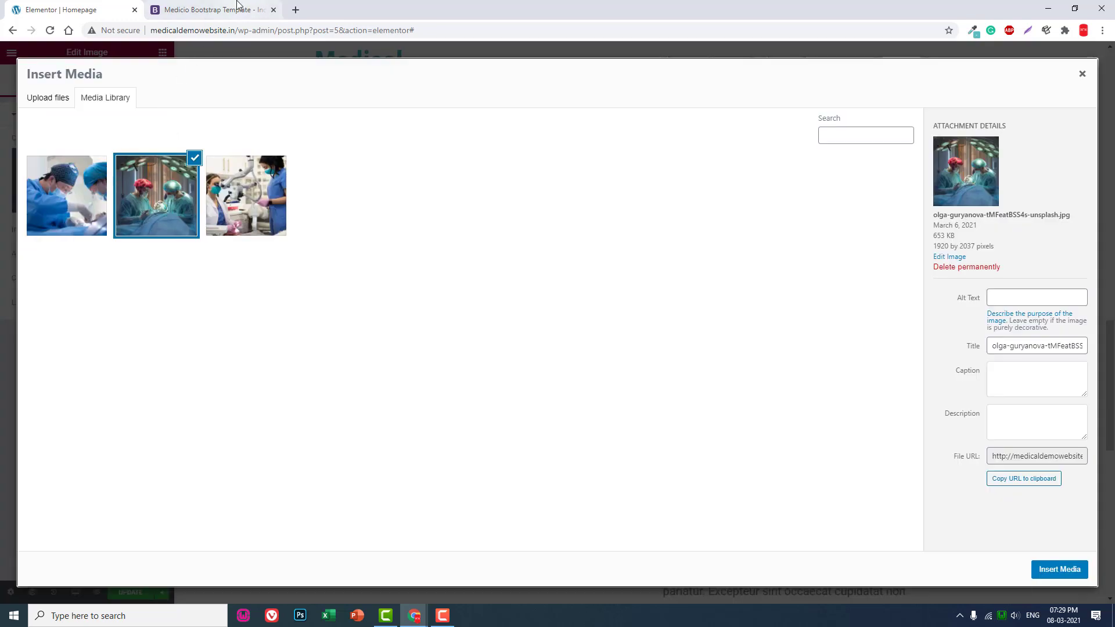
# Open unsplash.com in a new tab and search for 'clinic' photos
pyautogui.click(297, 9)
pyautogui.write('UN')
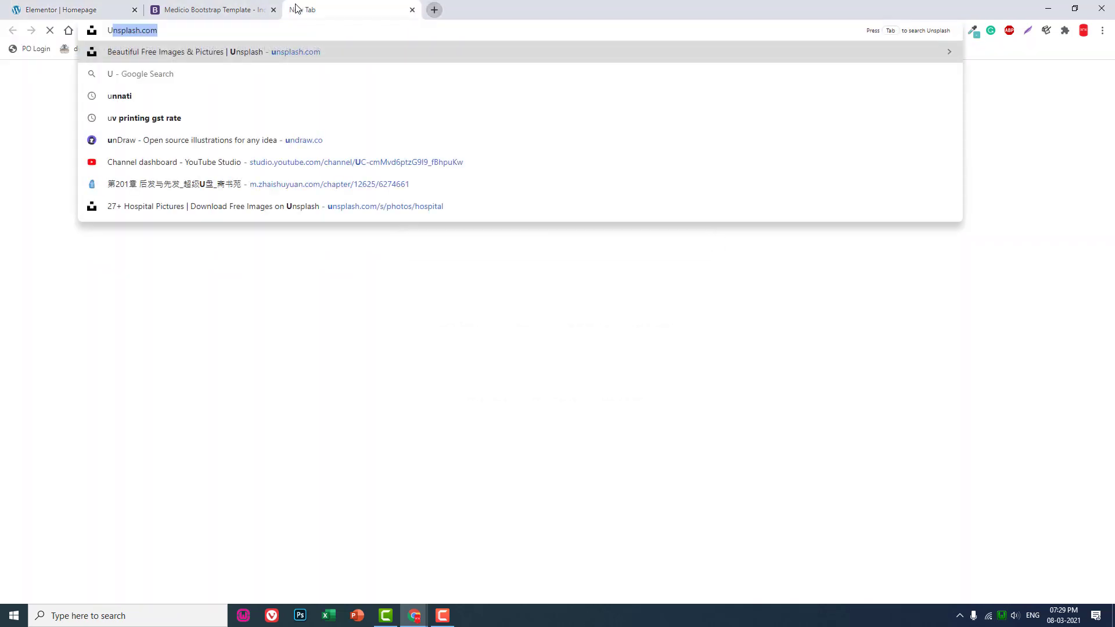
pyautogui.press('Return')
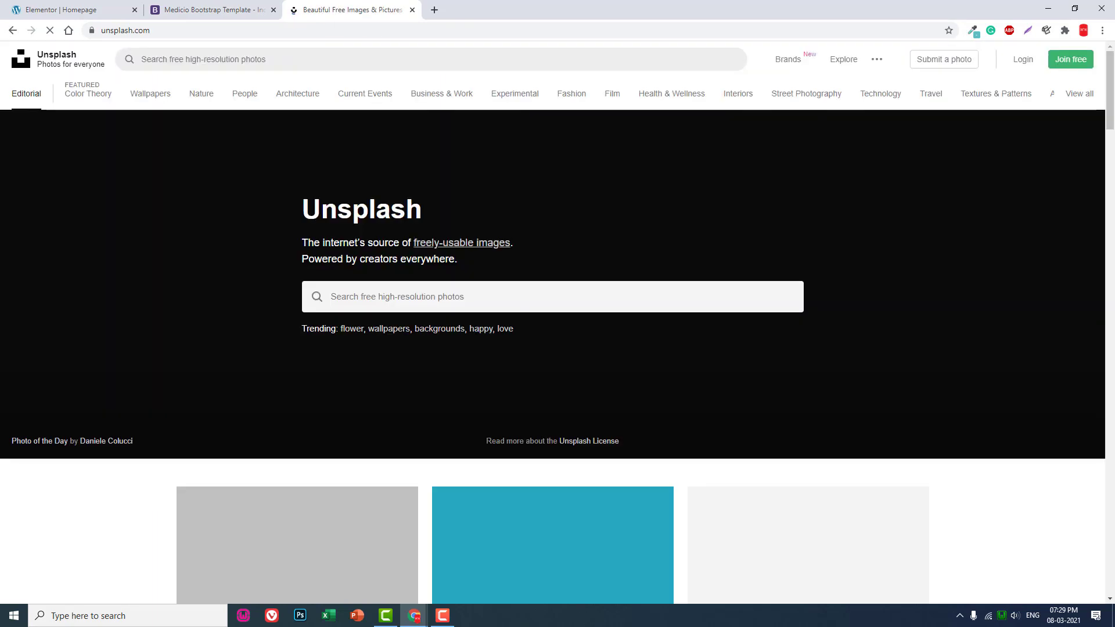
pyautogui.click(376, 299)
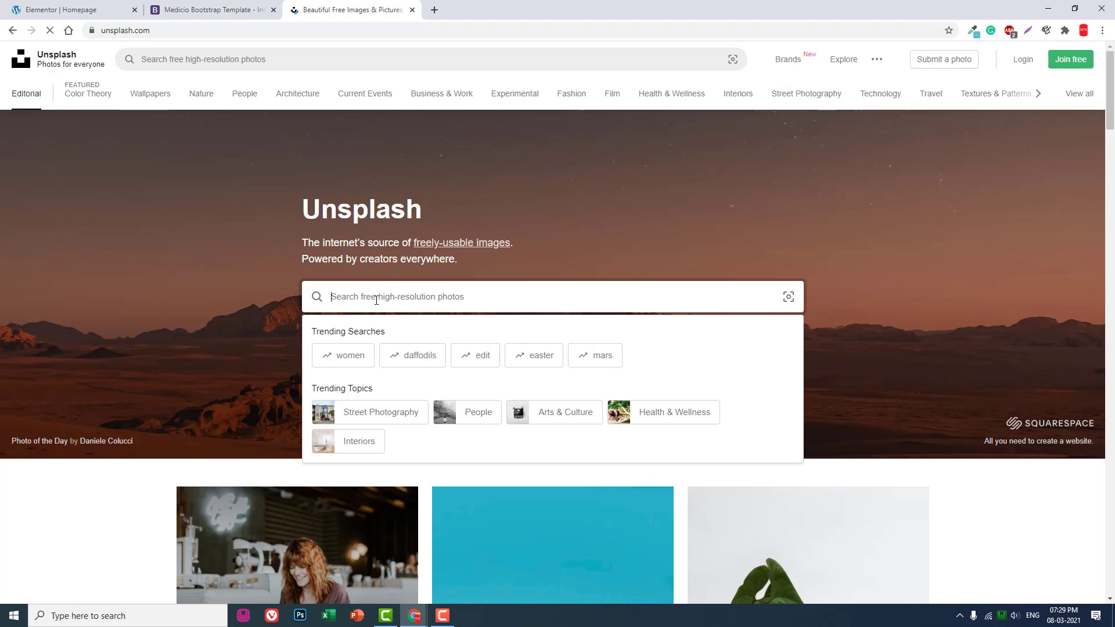
pyautogui.write('CLINIC')
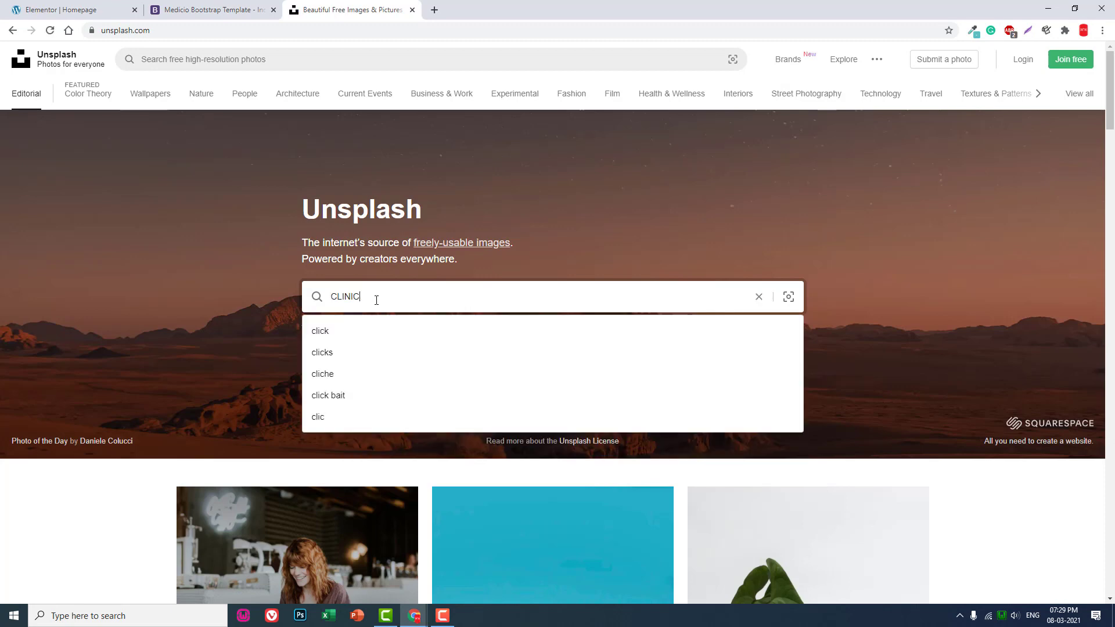
pyautogui.press('Return')
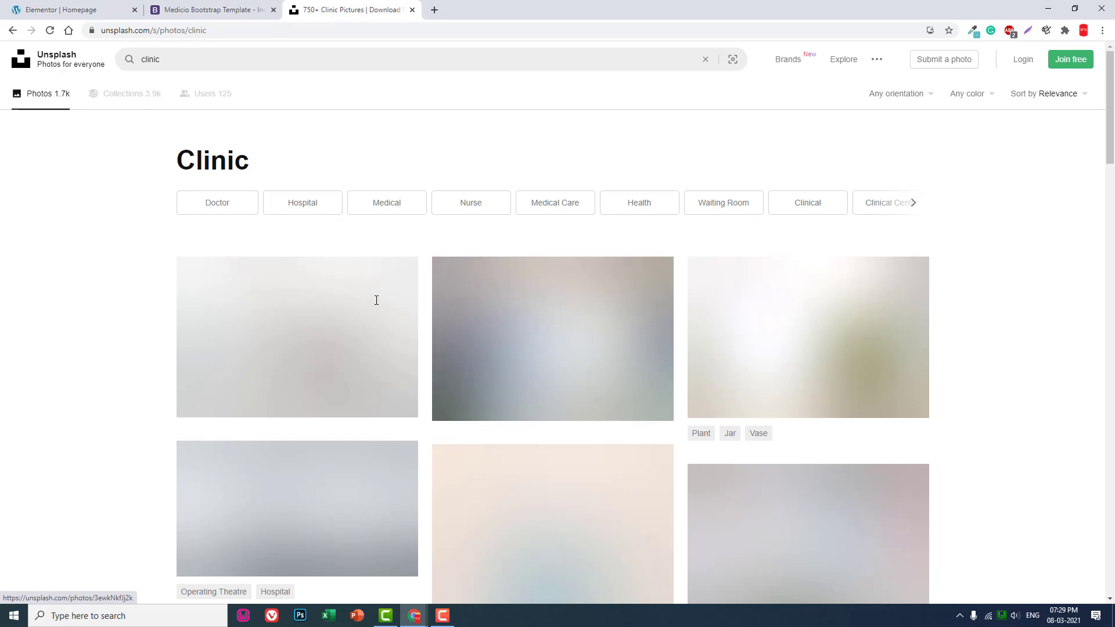
pyautogui.moveTo(298, 337)
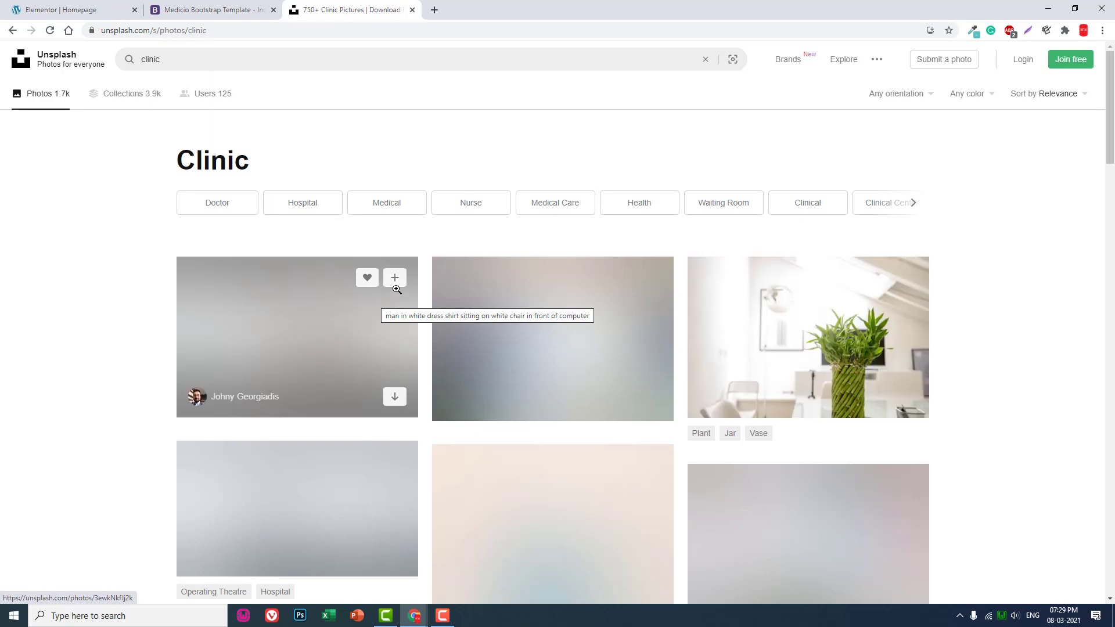
pyautogui.scroll(-2, 398, 290)
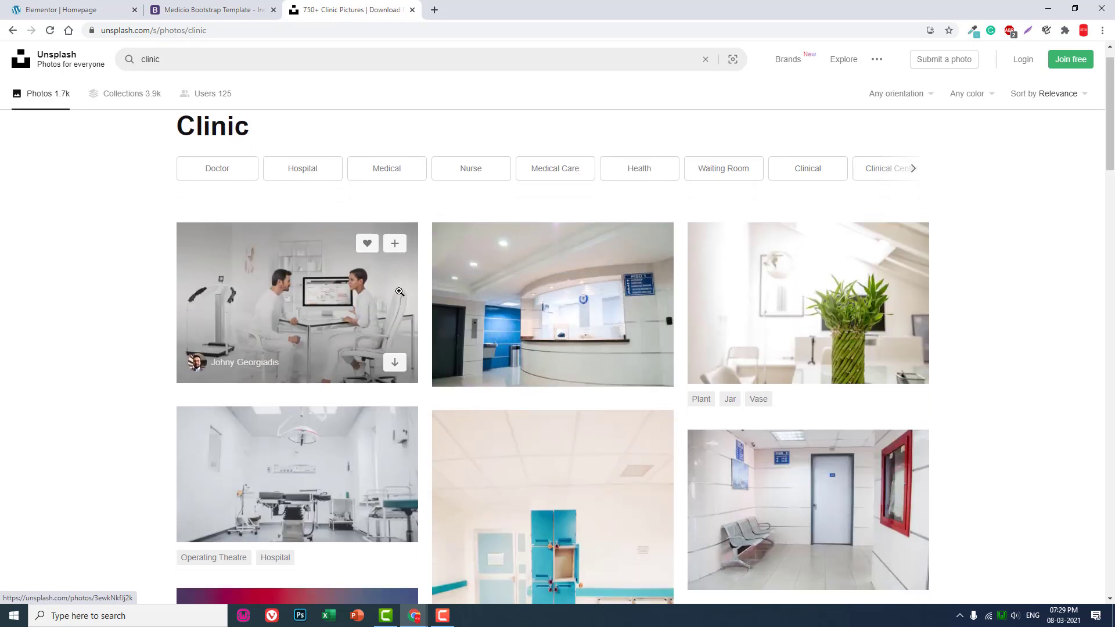
pyautogui.scroll(-2, 397, 289)
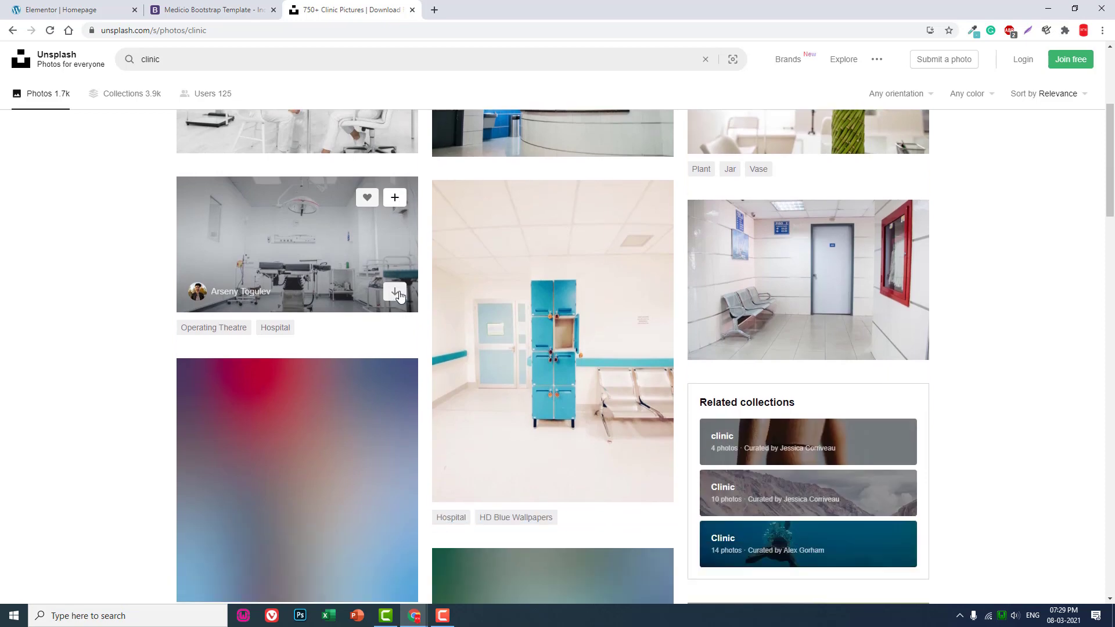
pyautogui.scroll(-2, 399, 296)
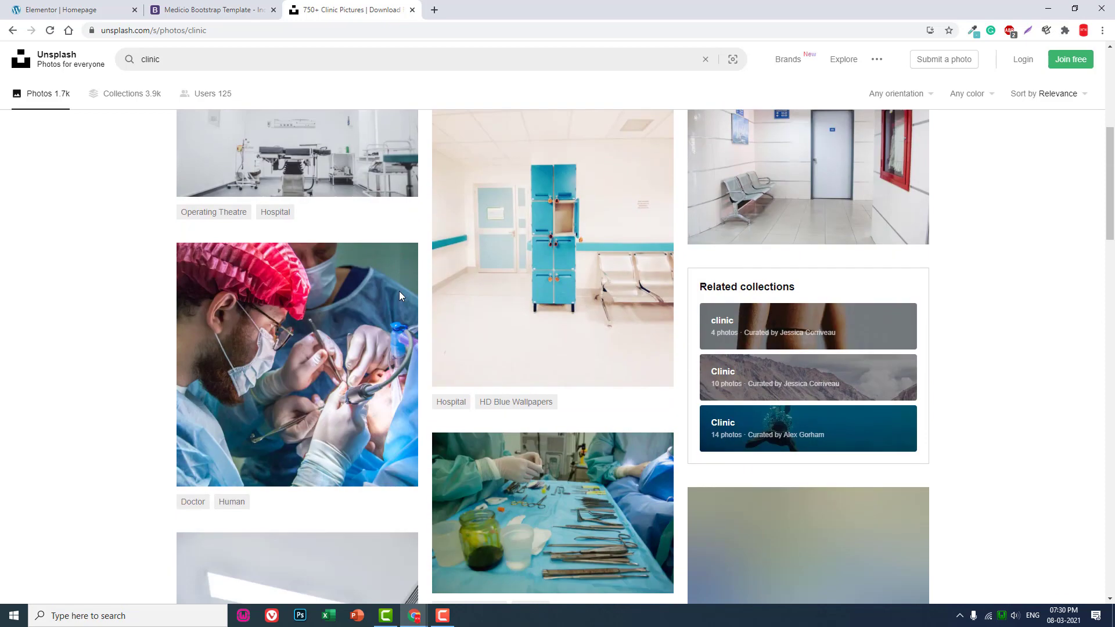
pyautogui.scroll(-3, 398, 291)
pyautogui.scroll(-2, 399, 292)
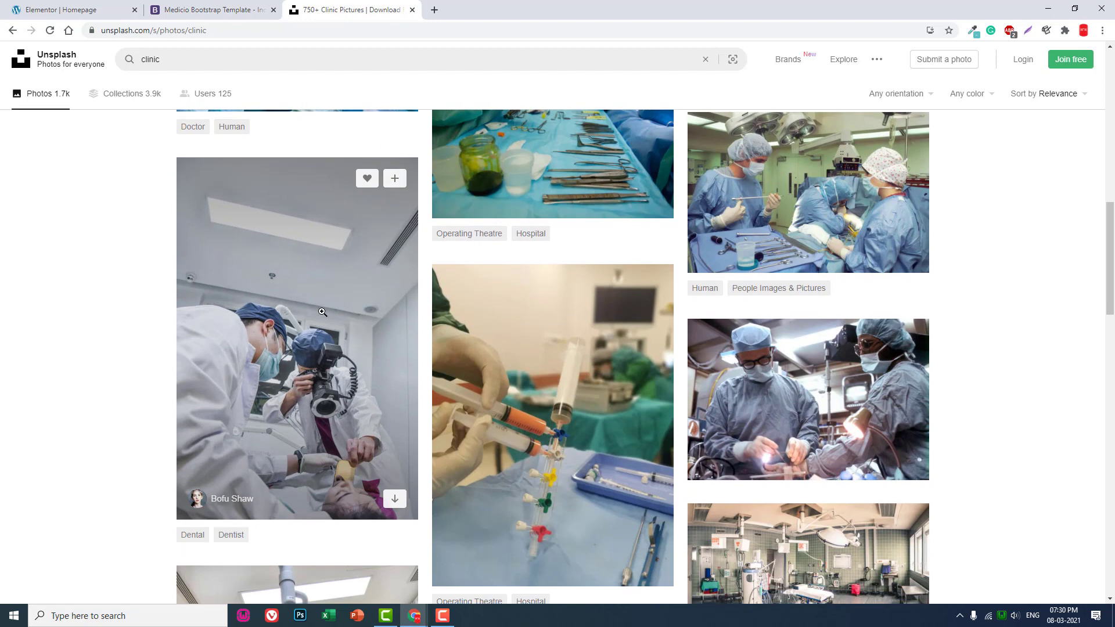
# Download the Small version of the photo of doctors photographing a patient
pyautogui.click(323, 313)
pyautogui.click(1015, 83)
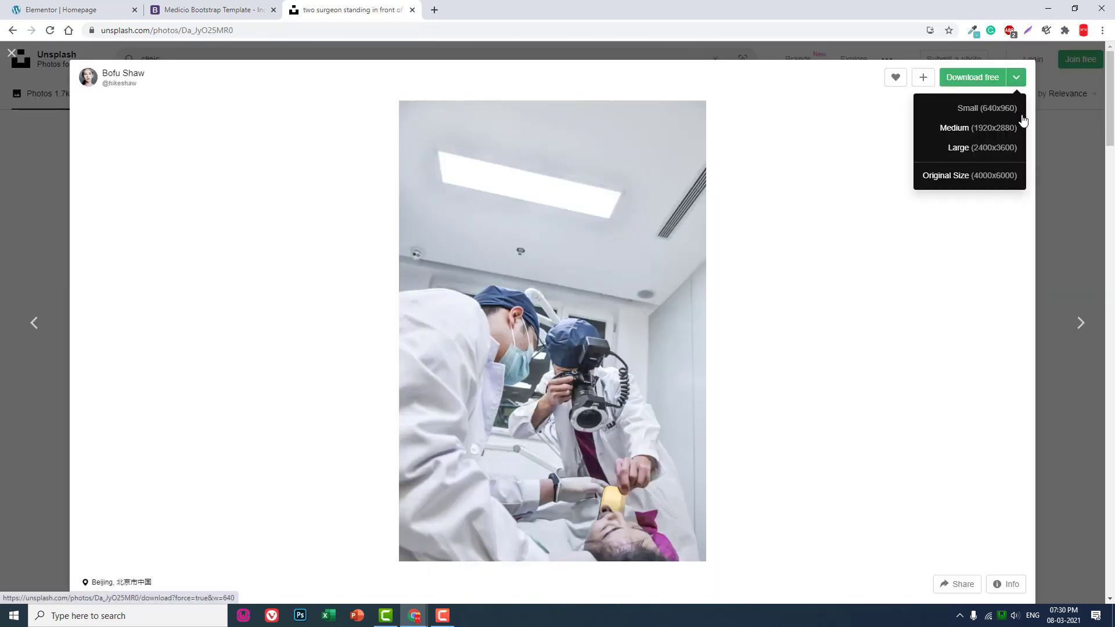
pyautogui.click(1006, 110)
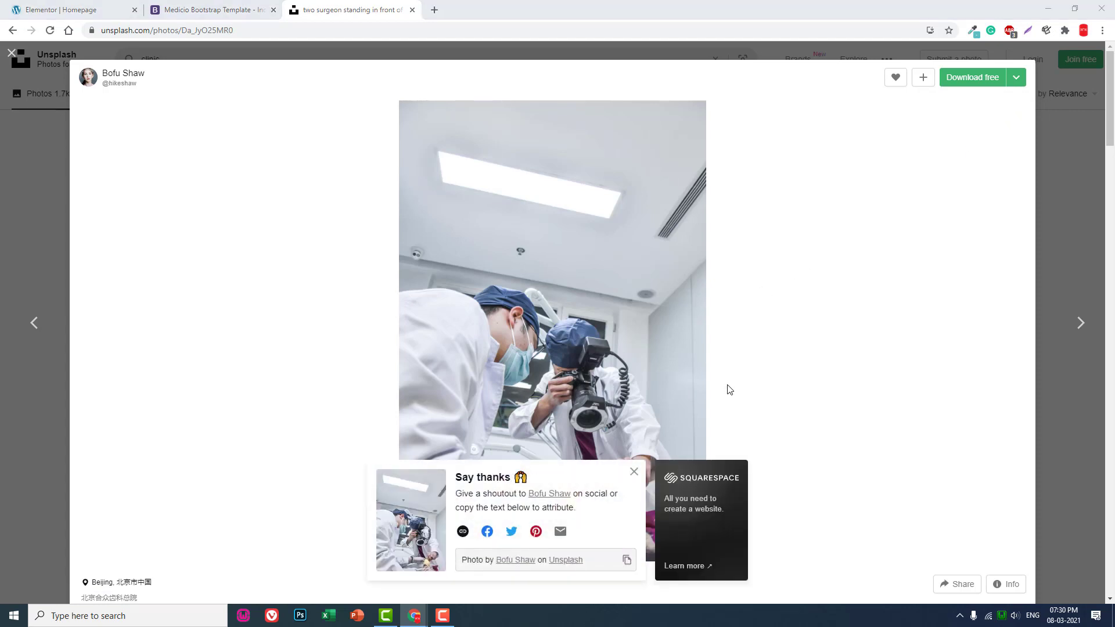
pyautogui.click(813, 498)
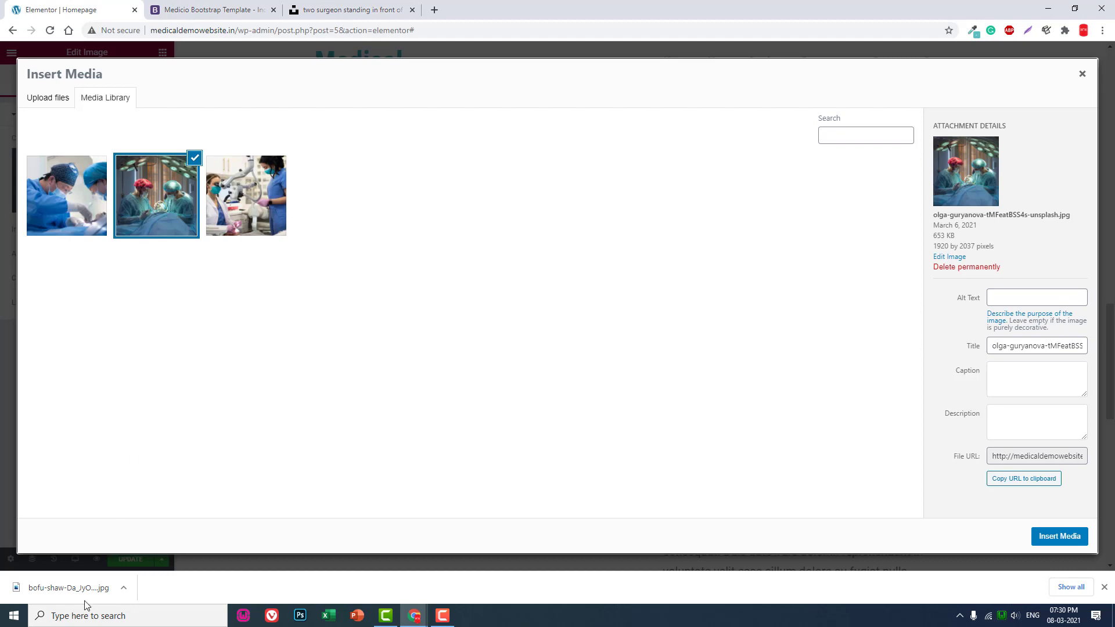
# Upload the downloaded Bofu Shaw clinic photo, insert it in place of the surgeon image, and preview
pyautogui.moveTo(53, 588); pyautogui.dragTo(234, 416)
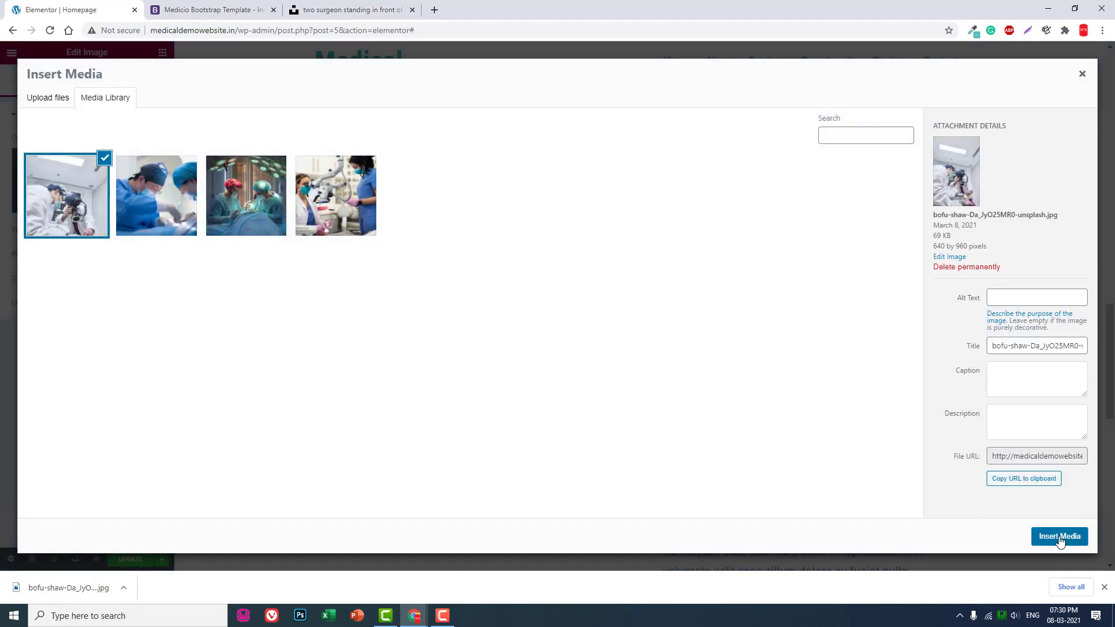
pyautogui.click(1059, 537)
pyautogui.click(179, 307)
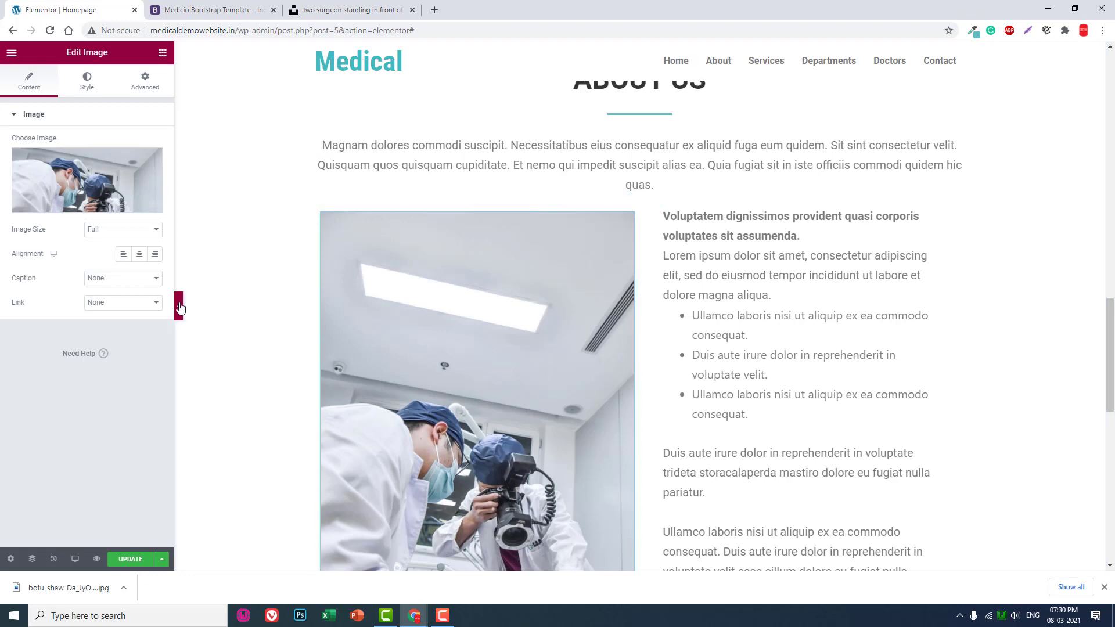
pyautogui.scroll(-3, 590, 309)
pyautogui.scroll(2, 590, 310)
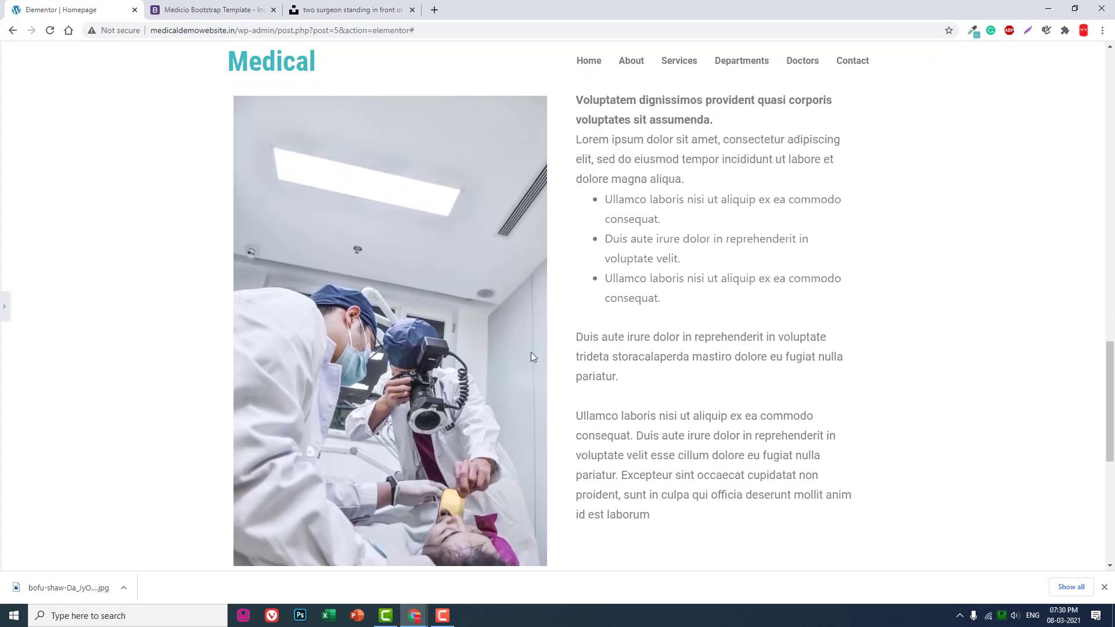
pyautogui.scroll(2, 531, 352)
pyautogui.scroll(-2, 542, 327)
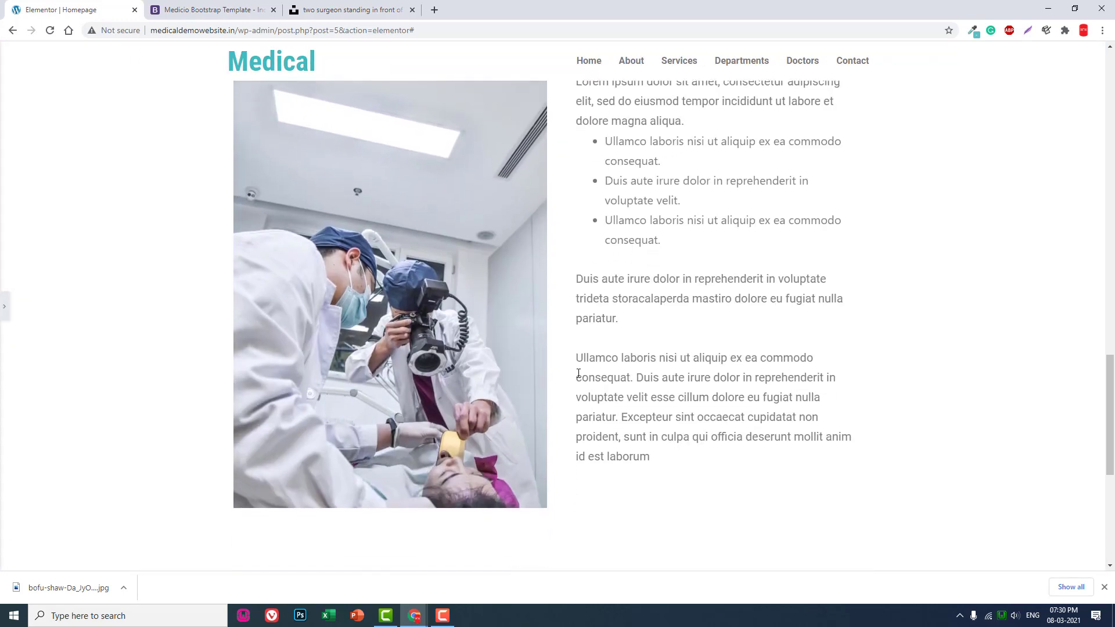
pyautogui.scroll(2, 578, 374)
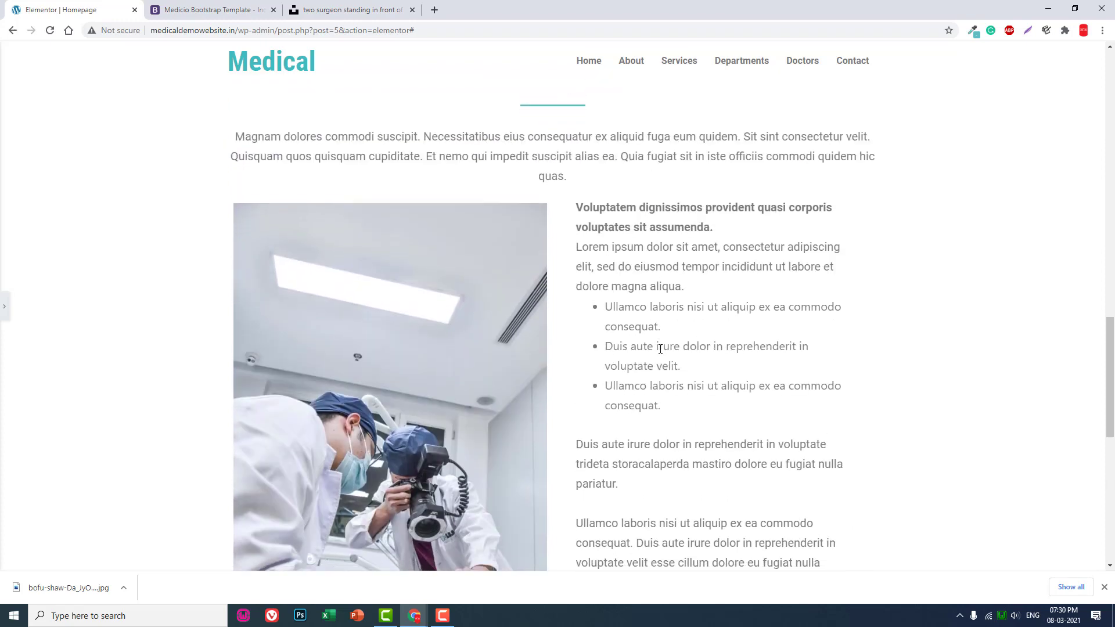
pyautogui.scroll(-2, 870, 415)
pyautogui.scroll(-1, 755, 406)
pyautogui.scroll(2, 756, 403)
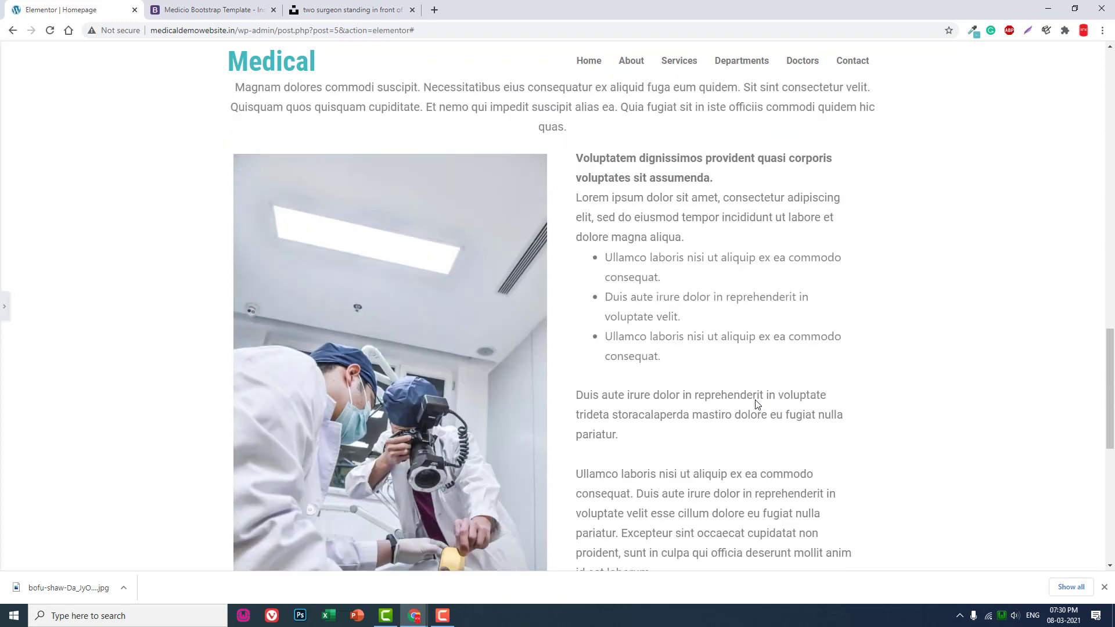
pyautogui.scroll(-2, 756, 403)
pyautogui.scroll(2, 756, 400)
pyautogui.scroll(2, 756, 400)
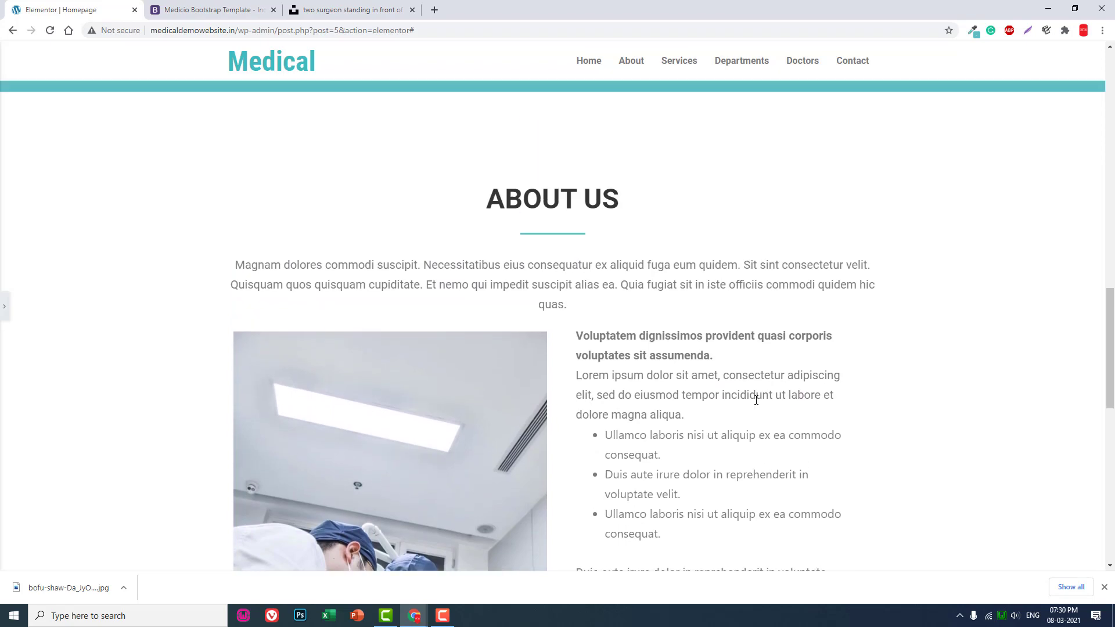
pyautogui.scroll(3, 757, 400)
pyautogui.scroll(-4, 757, 400)
pyautogui.scroll(-4, 756, 399)
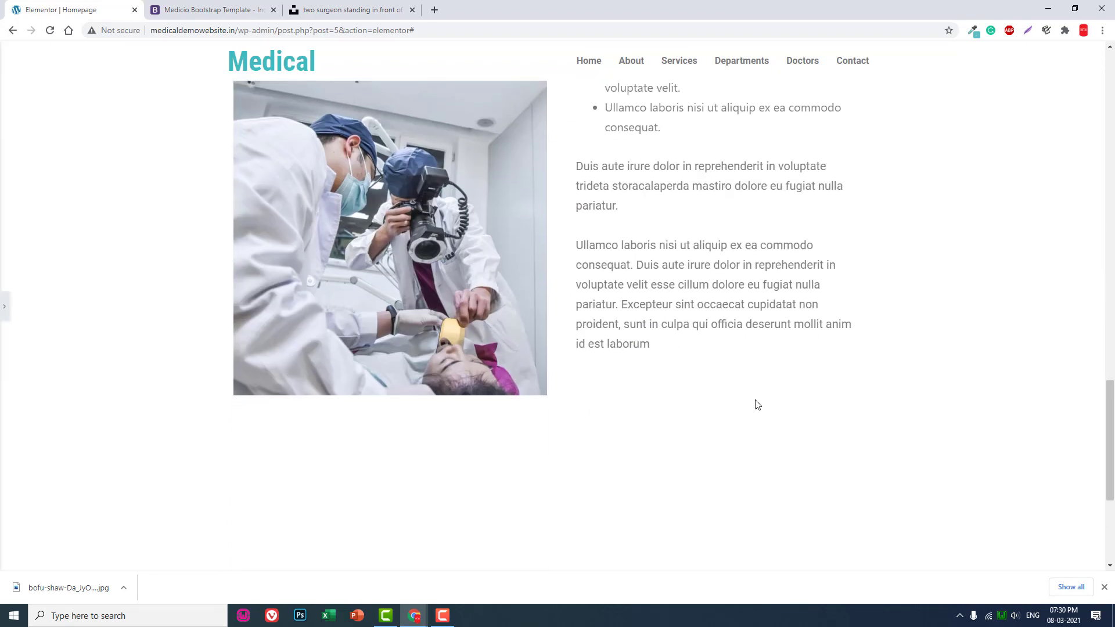
pyautogui.scroll(2, 756, 400)
pyautogui.scroll(3, 756, 402)
pyautogui.scroll(-2, 756, 403)
pyautogui.scroll(-2, 756, 403)
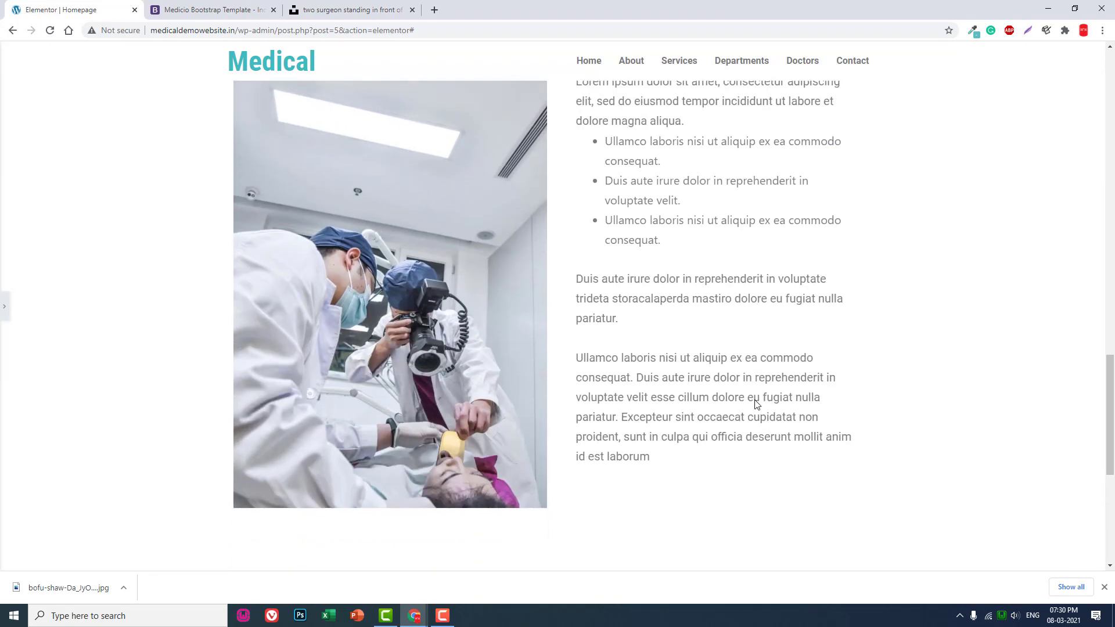
pyautogui.scroll(-1, 756, 403)
pyautogui.scroll(3, 756, 401)
pyautogui.scroll(2, 756, 400)
pyautogui.scroll(1, 754, 400)
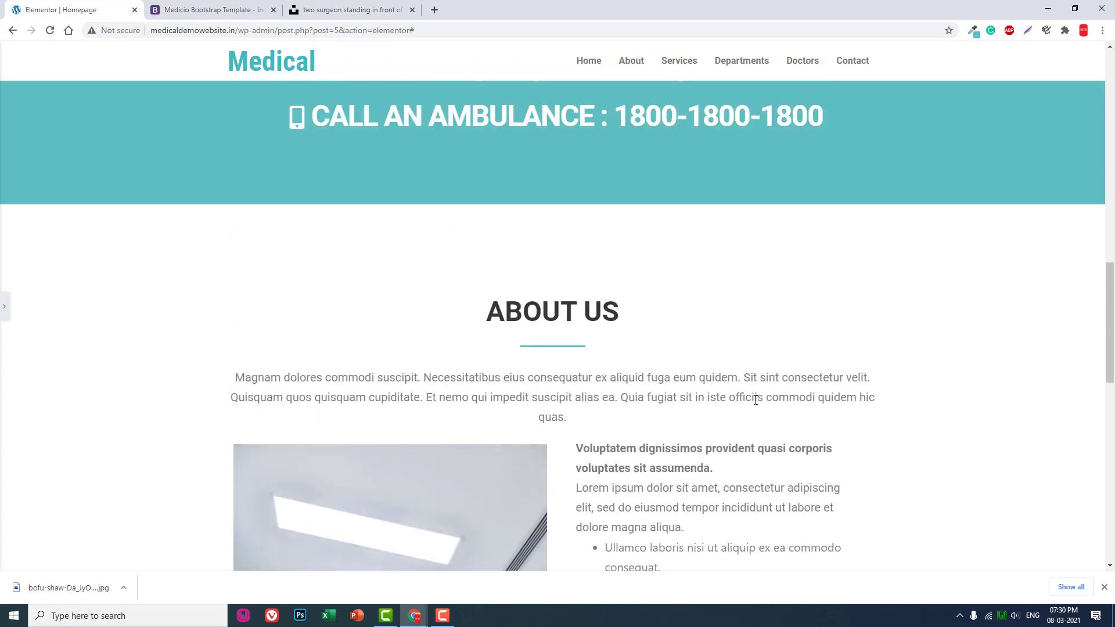
pyautogui.scroll(3, 756, 400)
pyautogui.scroll(-2, 755, 399)
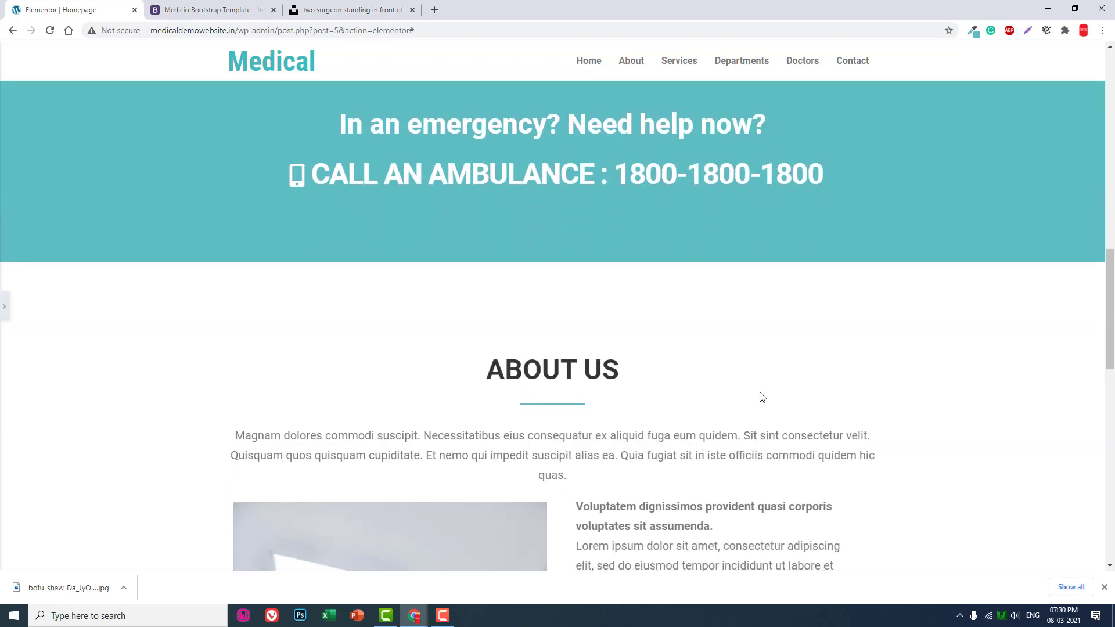
pyautogui.scroll(-2, 761, 398)
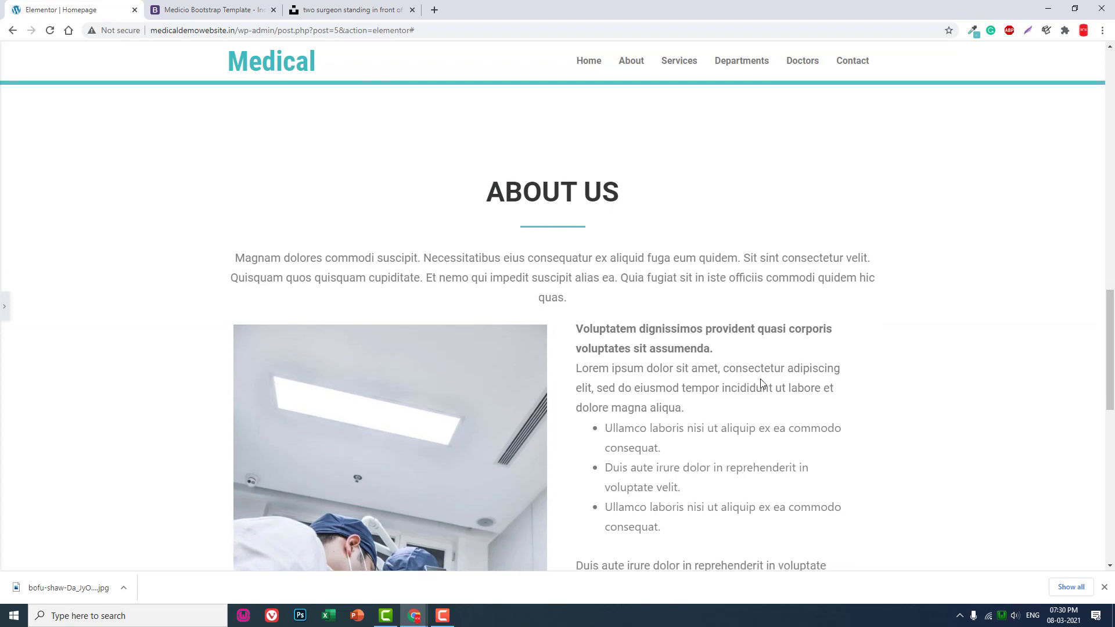
pyautogui.scroll(-2, 760, 381)
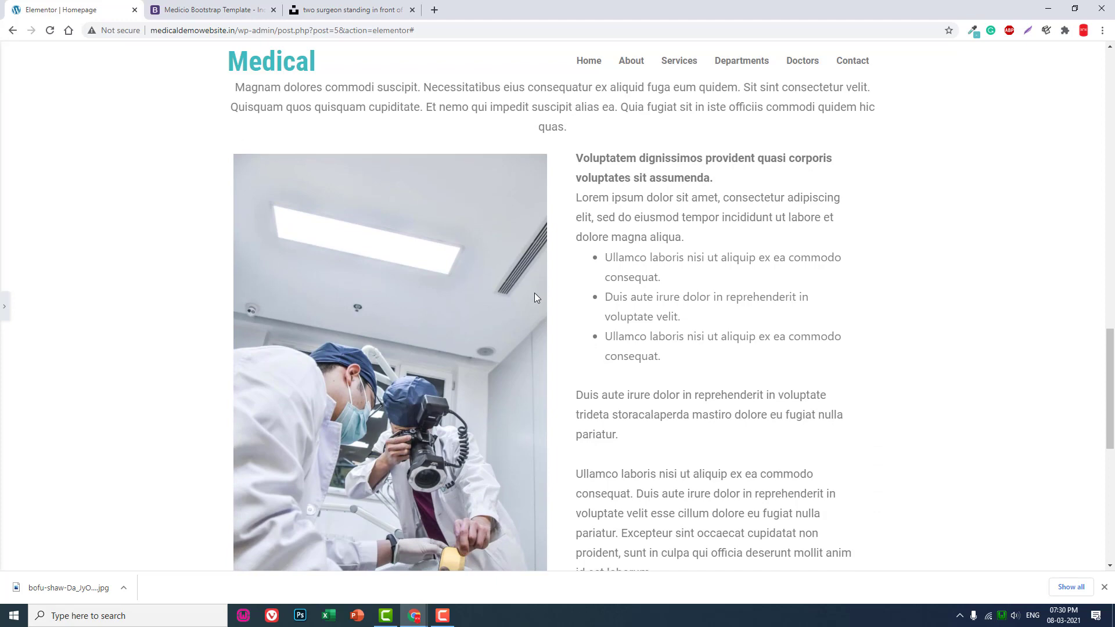
pyautogui.scroll(2, 634, 272)
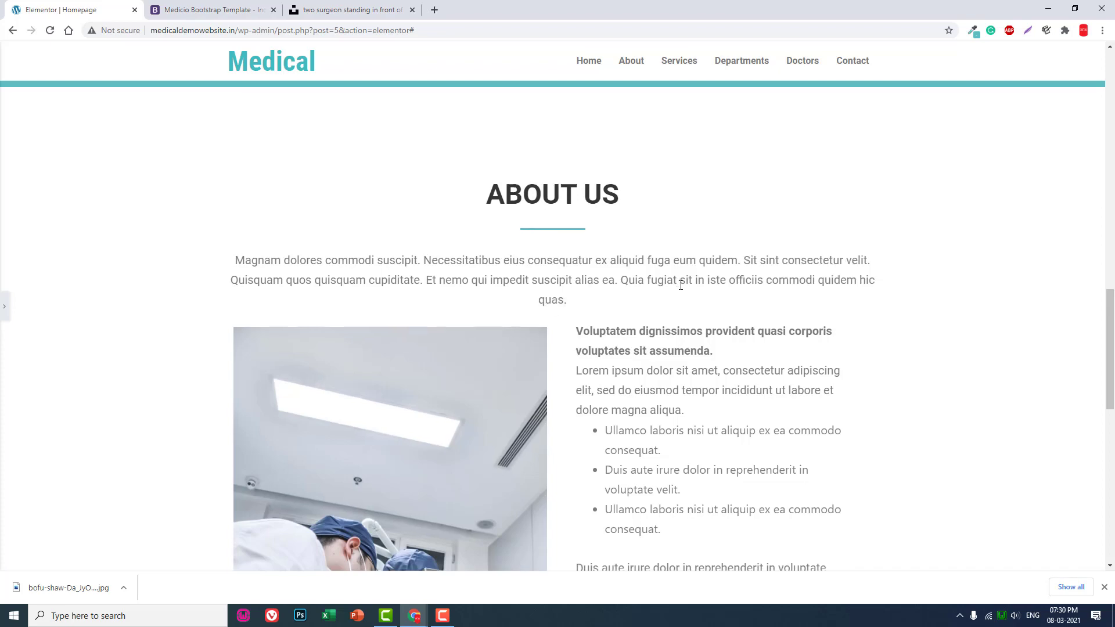
pyautogui.scroll(-4, 681, 284)
pyautogui.scroll(-4, 680, 288)
pyautogui.scroll(4, 679, 288)
pyautogui.scroll(5, 680, 288)
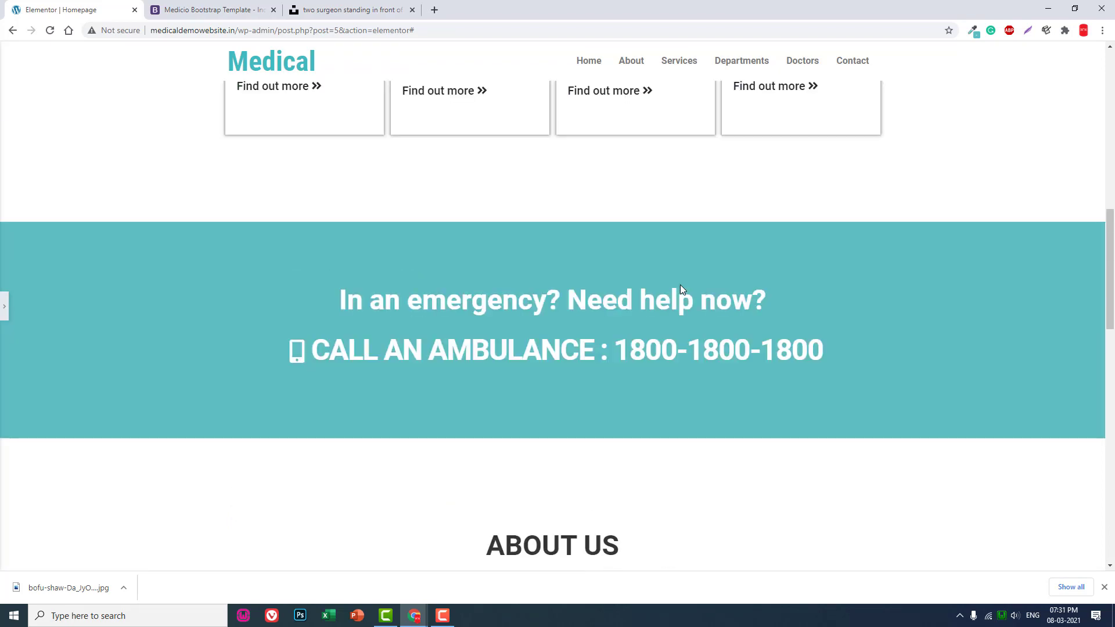
pyautogui.scroll(3, 680, 288)
pyautogui.scroll(2, 680, 289)
pyautogui.scroll(-4, 681, 288)
pyautogui.scroll(-3, 680, 285)
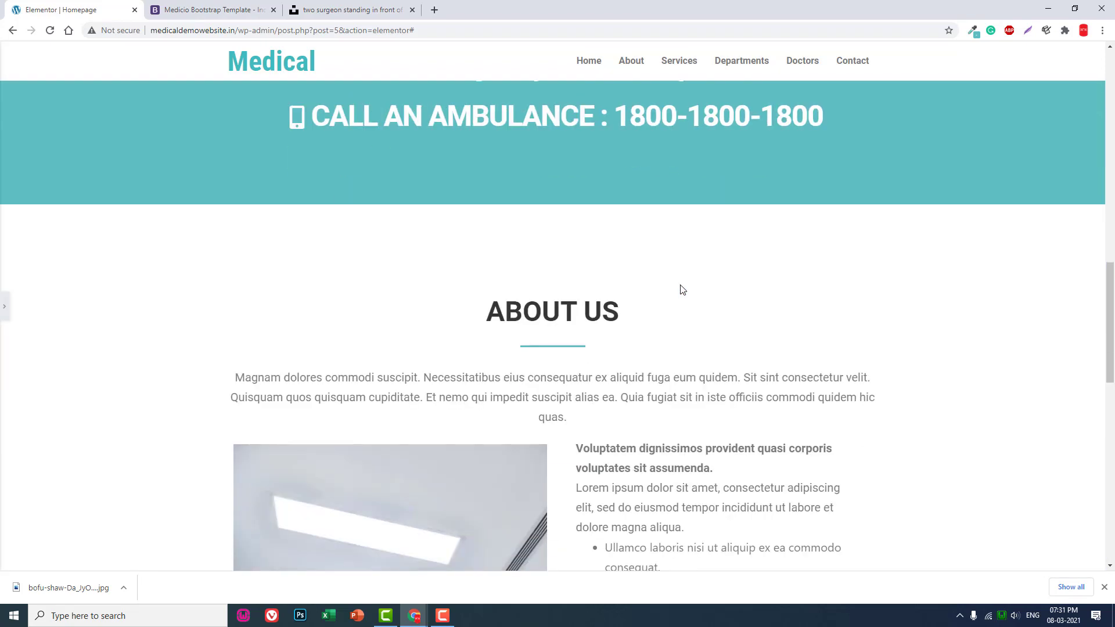
pyautogui.scroll(-2, 680, 284)
pyautogui.scroll(-1, 681, 292)
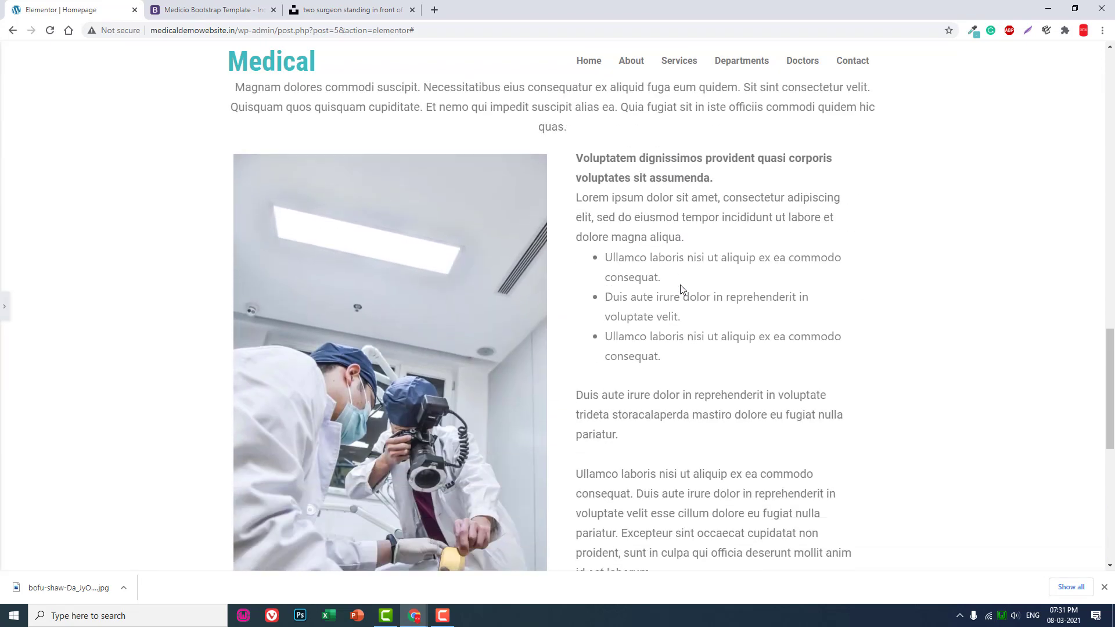
pyautogui.scroll(2, 680, 285)
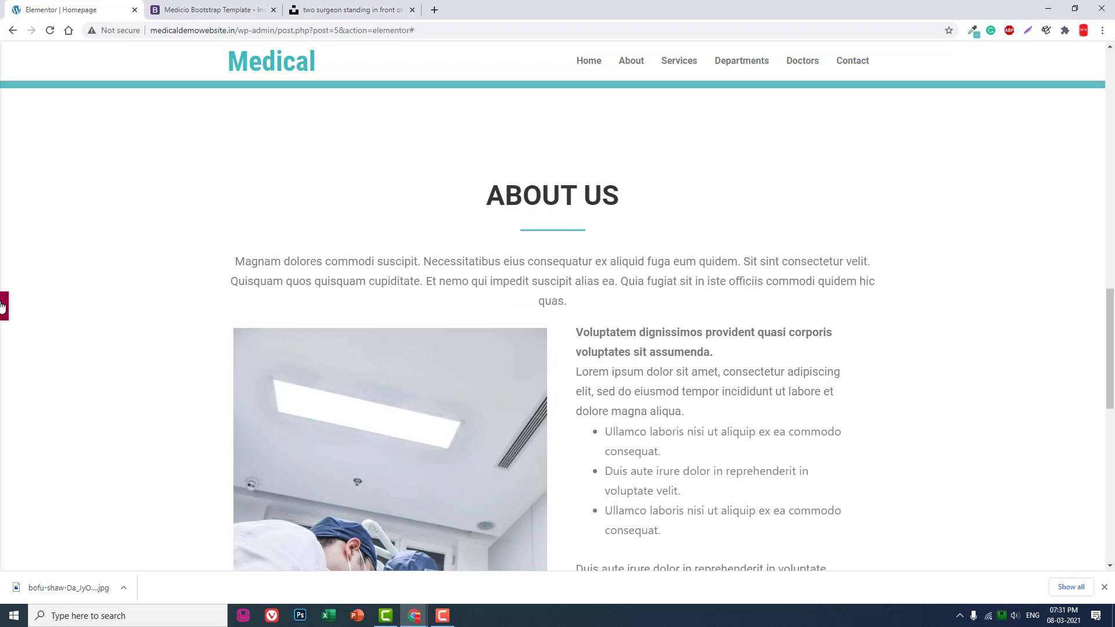
# Set the About Us section's CSS ID to 'about' and update the page
pyautogui.click(2, 305)
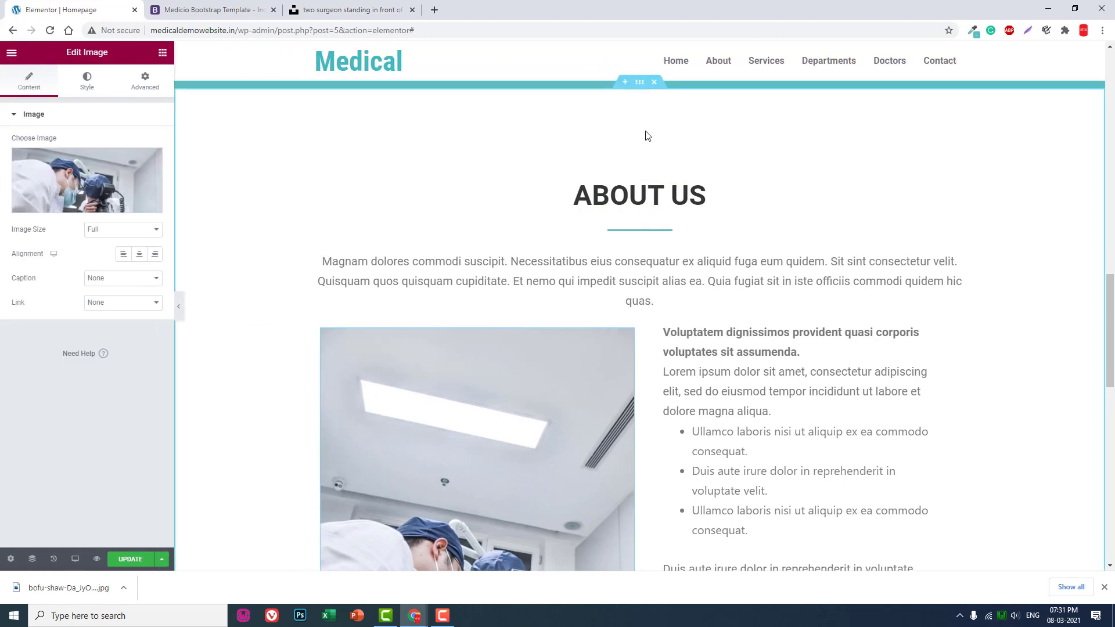
pyautogui.click(639, 141)
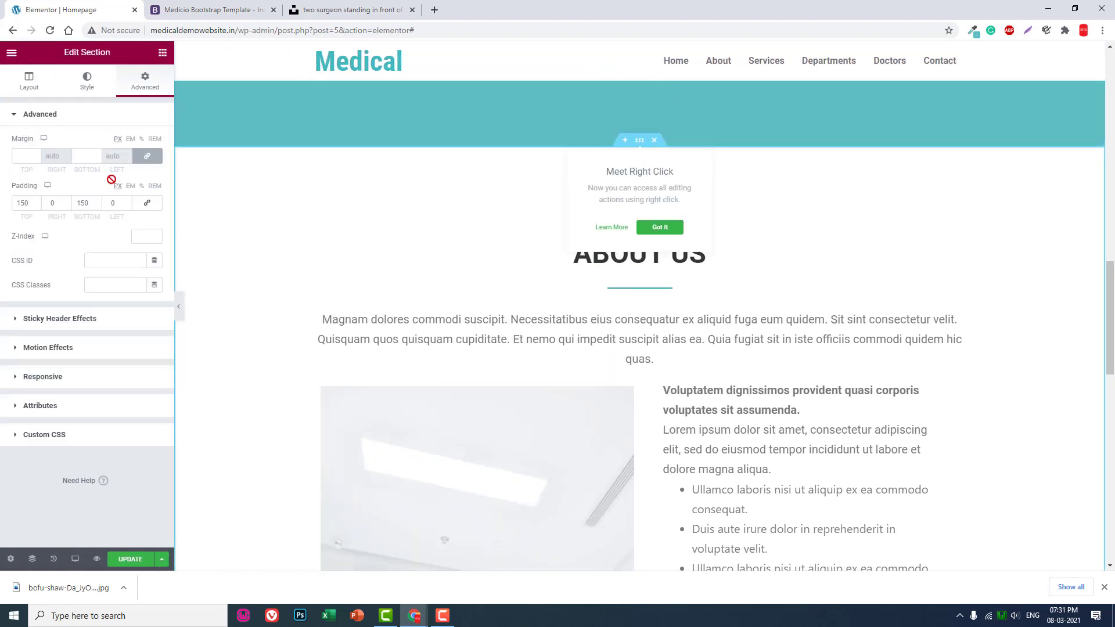
pyautogui.click(107, 261)
pyautogui.write('about')
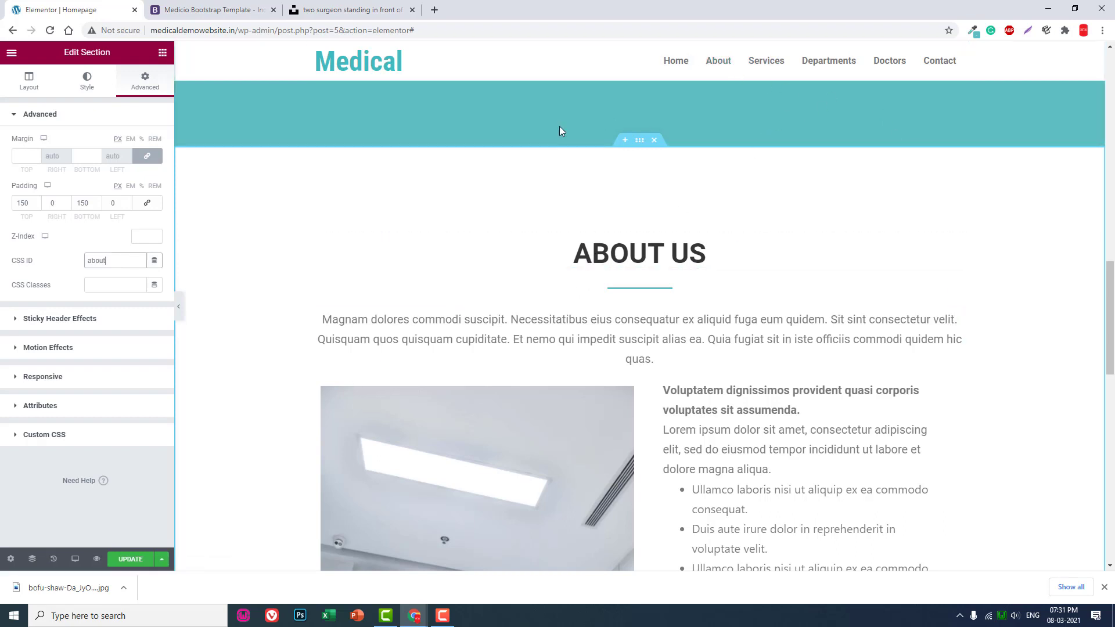
pyautogui.click(141, 562)
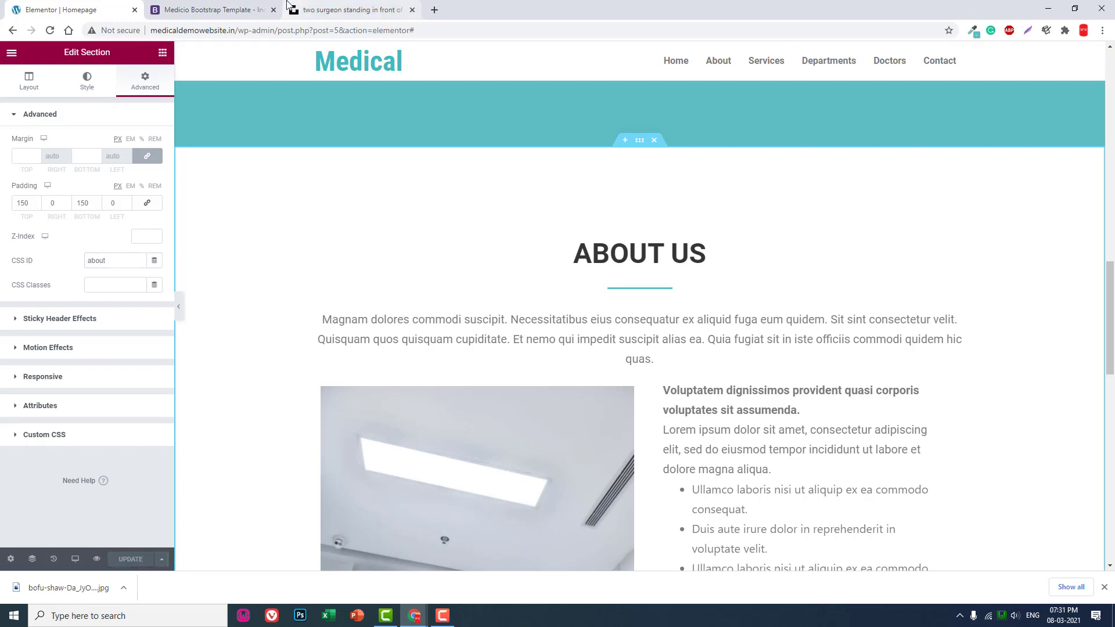
pyautogui.click(218, 10)
pyautogui.scroll(-3, 354, 166)
pyautogui.scroll(-3, 354, 166)
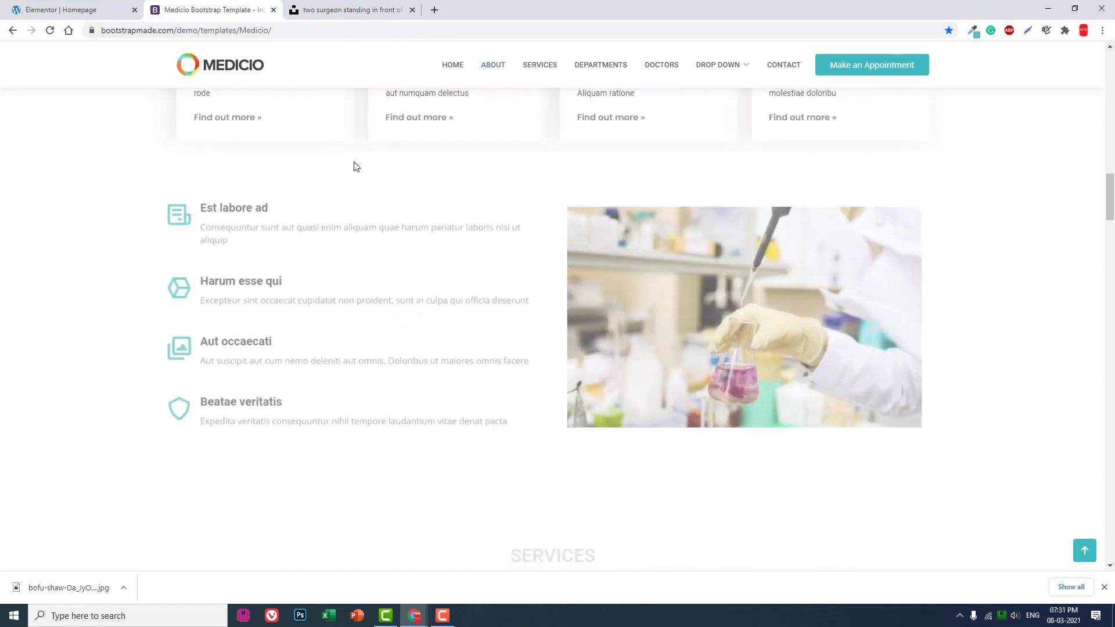
pyautogui.scroll(2, 353, 165)
pyautogui.scroll(-1, 354, 165)
pyautogui.scroll(-1, 354, 170)
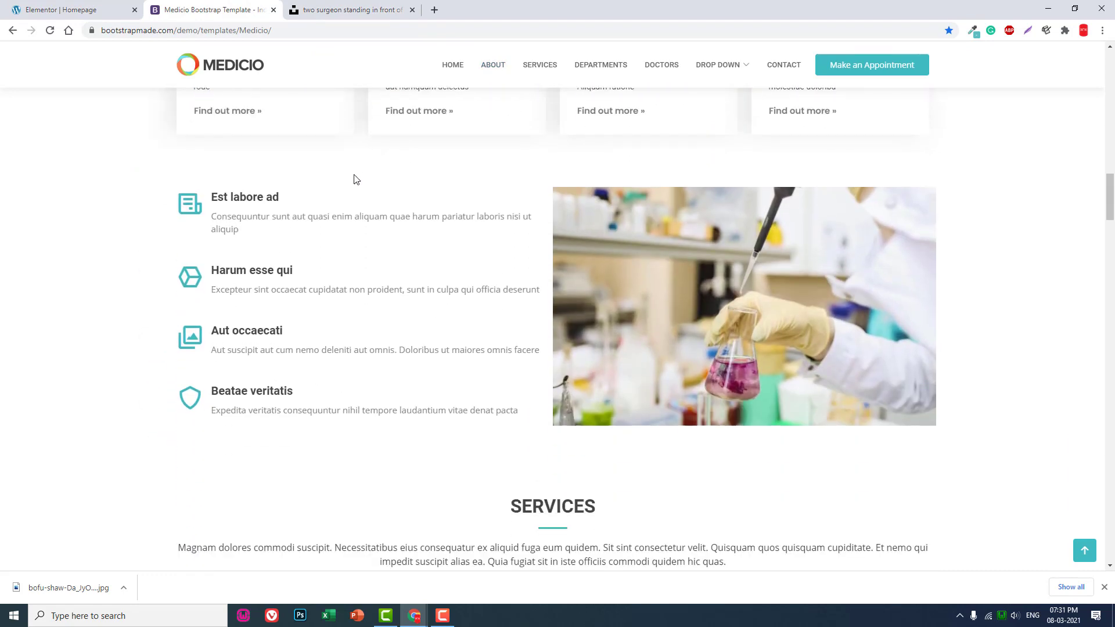
pyautogui.scroll(-1, 425, 267)
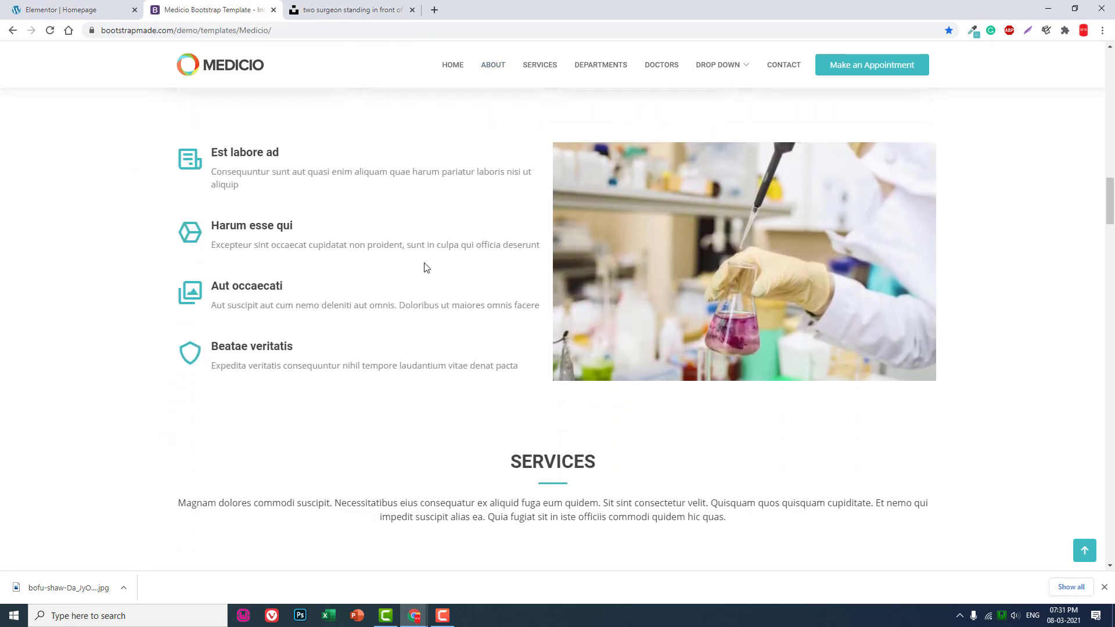
pyautogui.scroll(1, 424, 267)
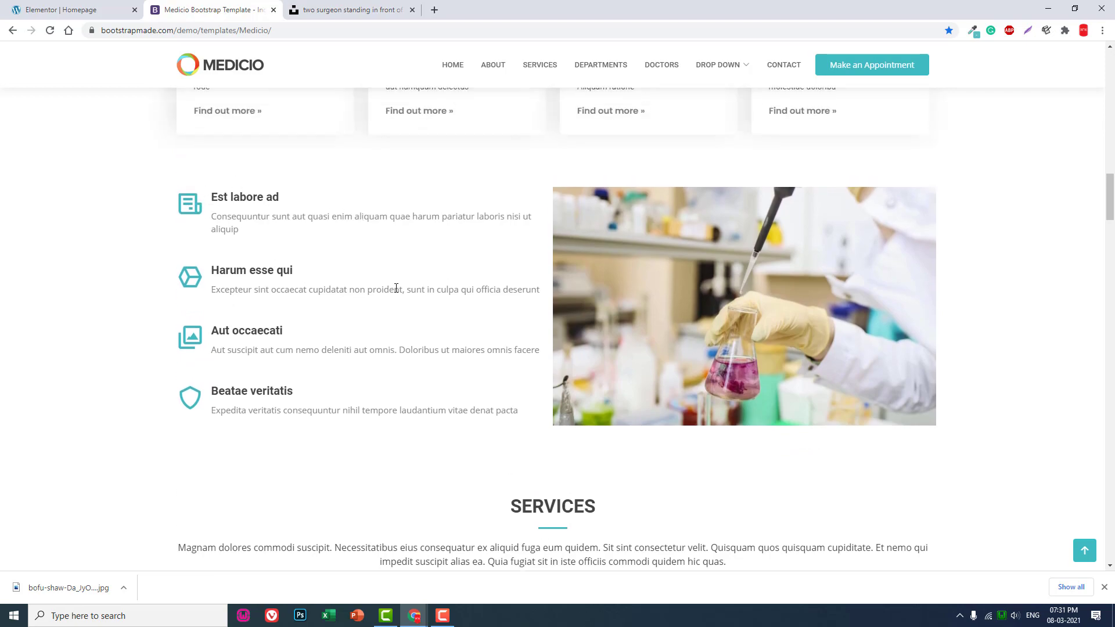
pyautogui.click(533, 67)
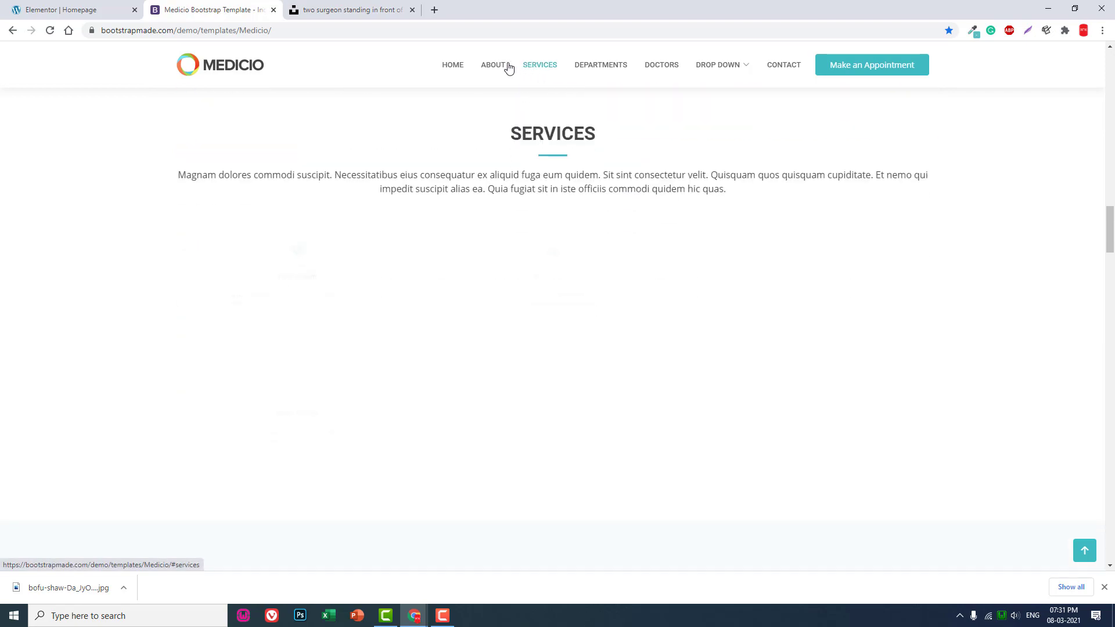
pyautogui.scroll(2, 505, 69)
pyautogui.click(502, 67)
pyautogui.scroll(-5, 485, 212)
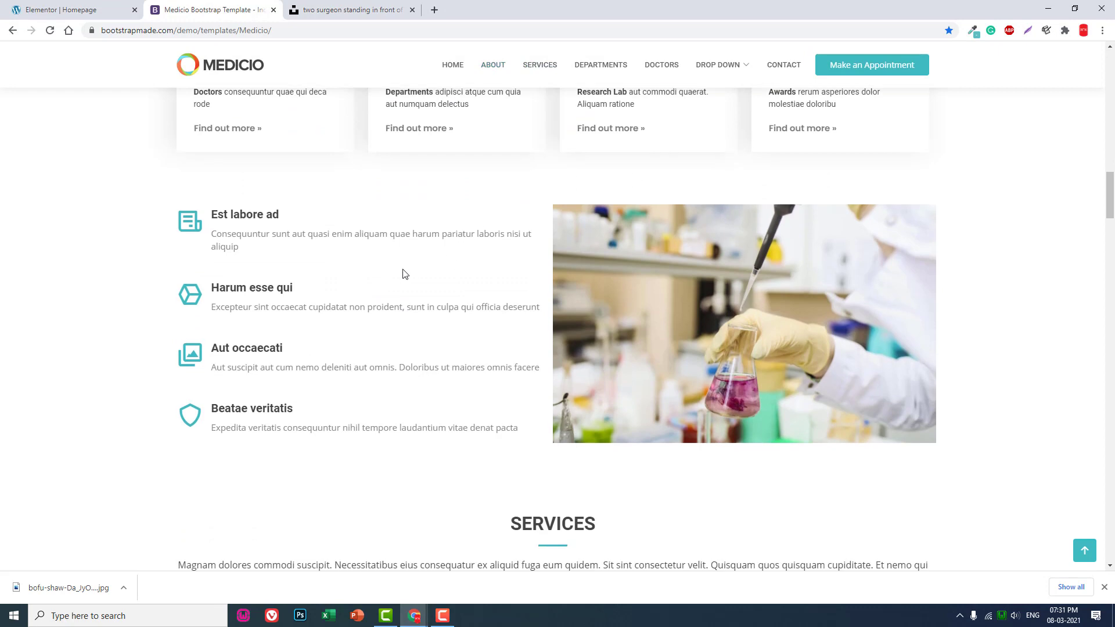
pyautogui.scroll(-2, 403, 274)
pyautogui.scroll(1, 403, 274)
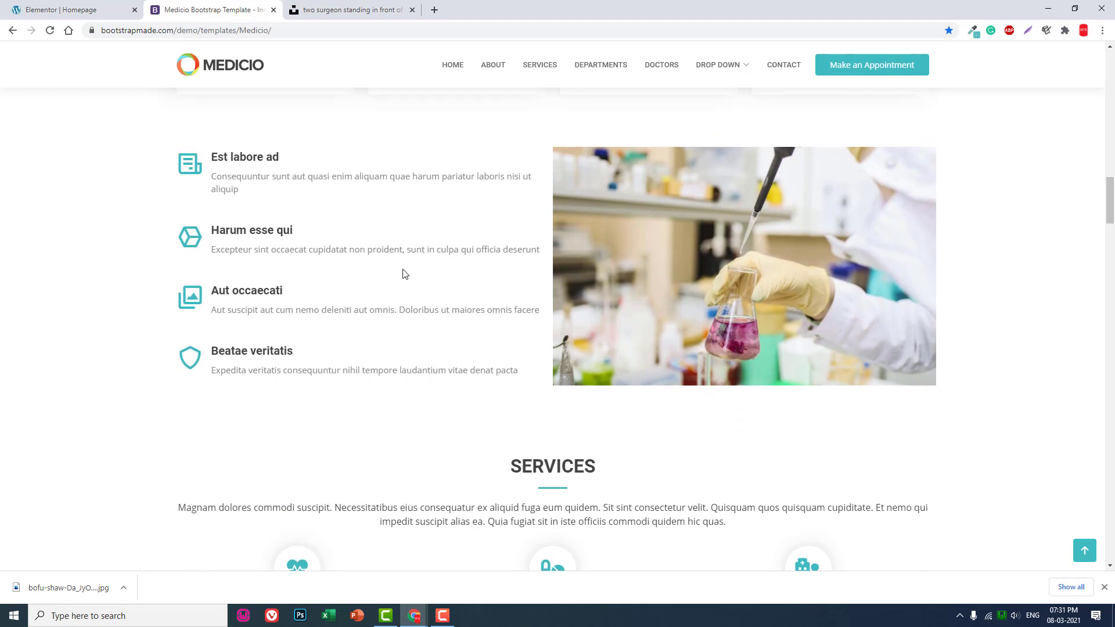
pyautogui.scroll(1, 403, 274)
pyautogui.scroll(3, 403, 274)
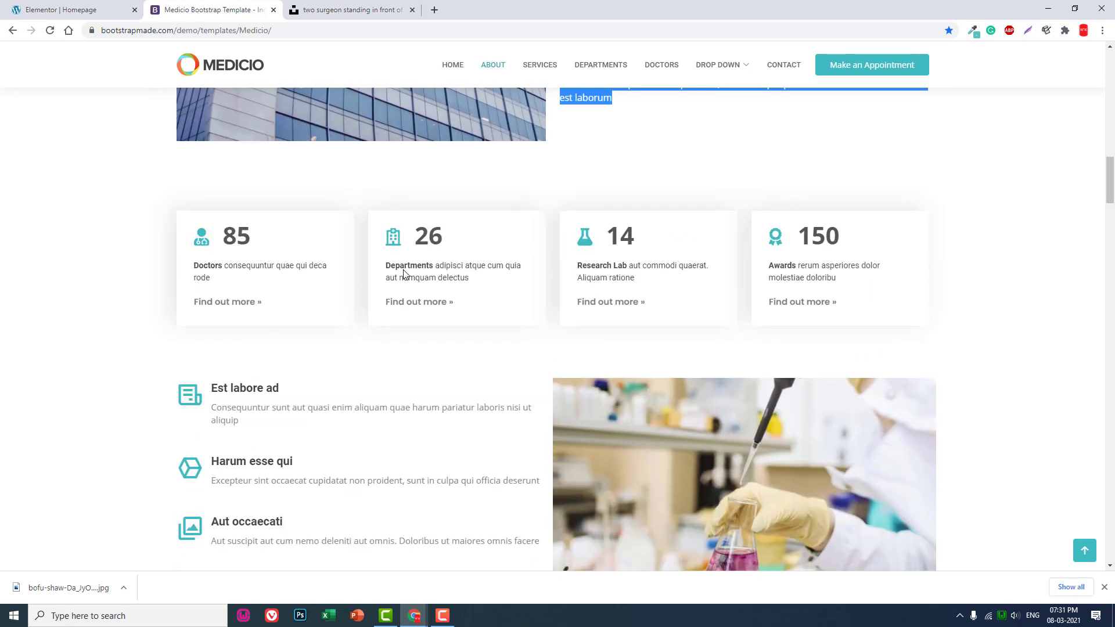
pyautogui.scroll(-3, 403, 274)
pyautogui.scroll(-1, 403, 274)
pyautogui.scroll(-2, 402, 274)
pyautogui.scroll(-1, 669, 349)
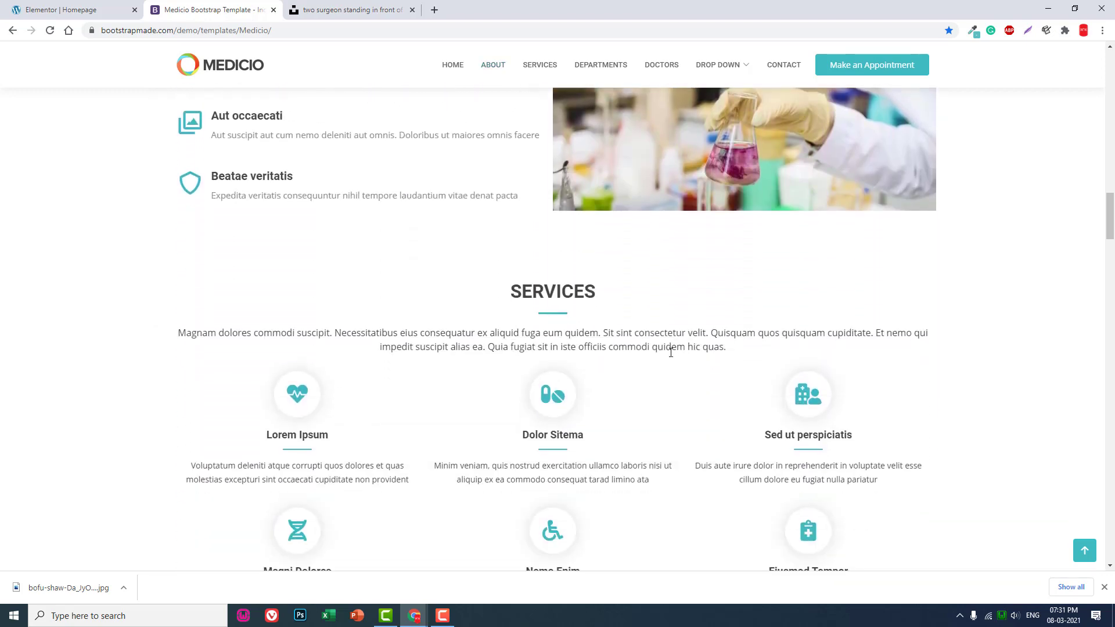
pyautogui.scroll(-2, 670, 351)
pyautogui.scroll(3, 670, 352)
pyautogui.scroll(3, 670, 352)
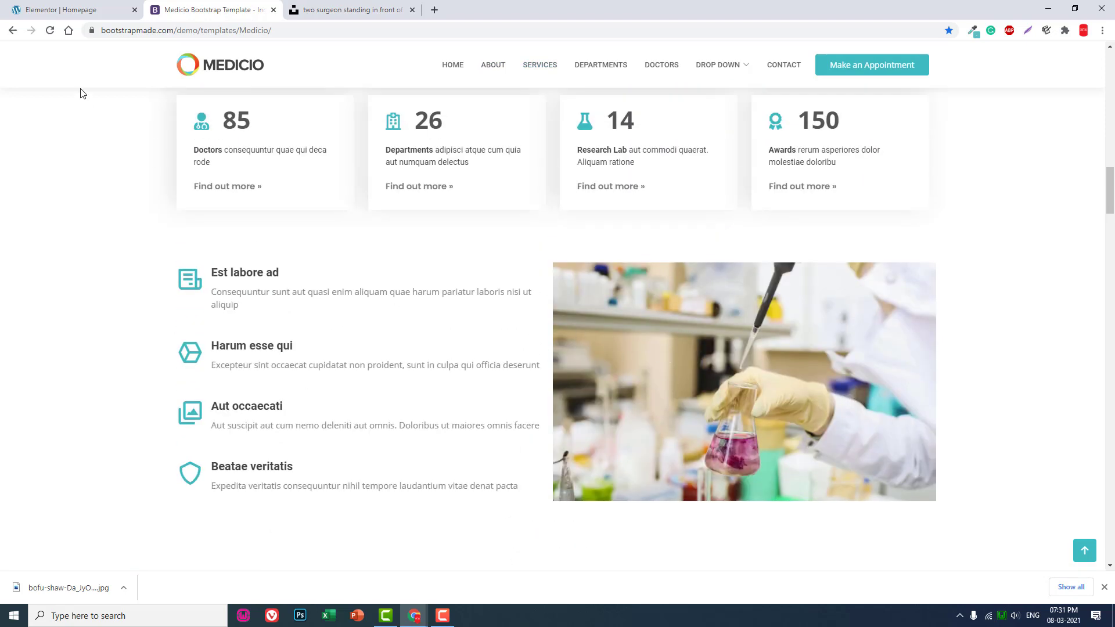
pyautogui.click(104, 9)
pyautogui.click(213, 9)
pyautogui.scroll(-3, 539, 161)
pyautogui.scroll(-2, 519, 294)
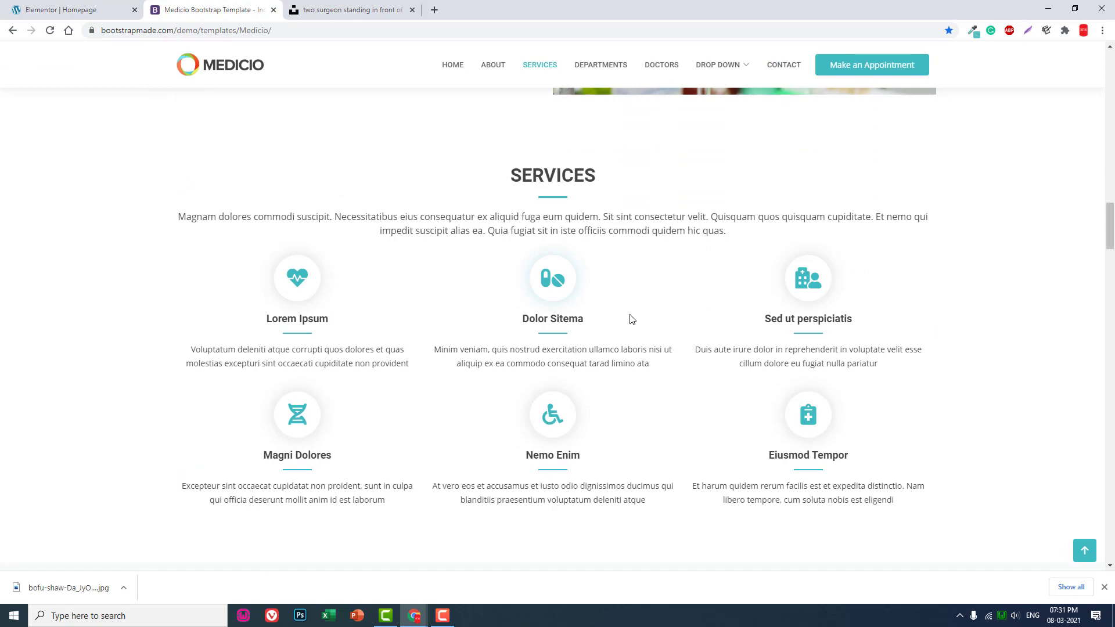
pyautogui.click(107, 7)
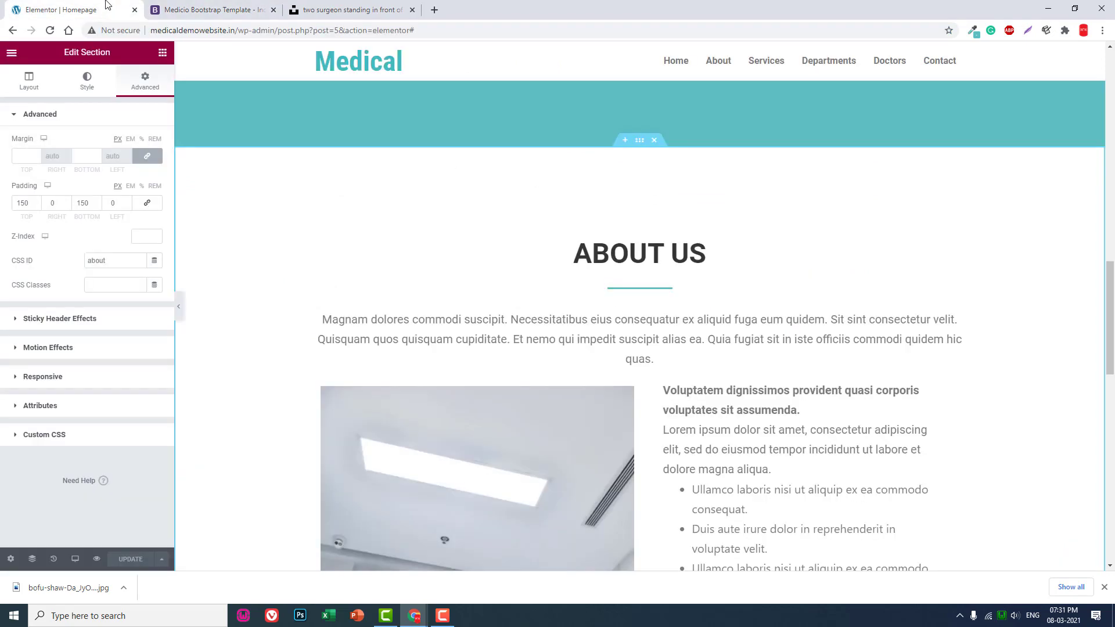